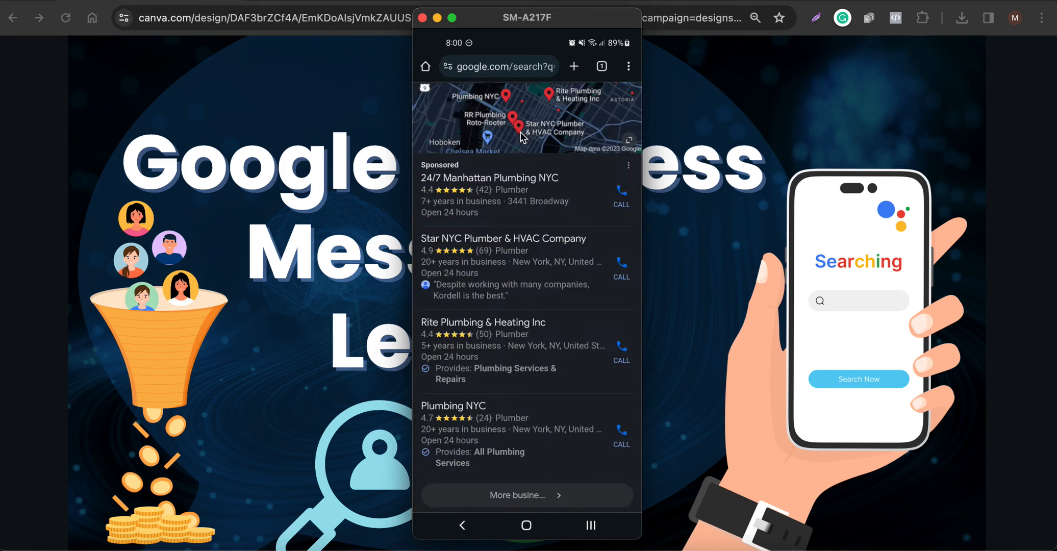
Scroll the Canva page so the Google Business Messages Leads thumbnail is fully in view.
scroll(521, 137, down, 2)
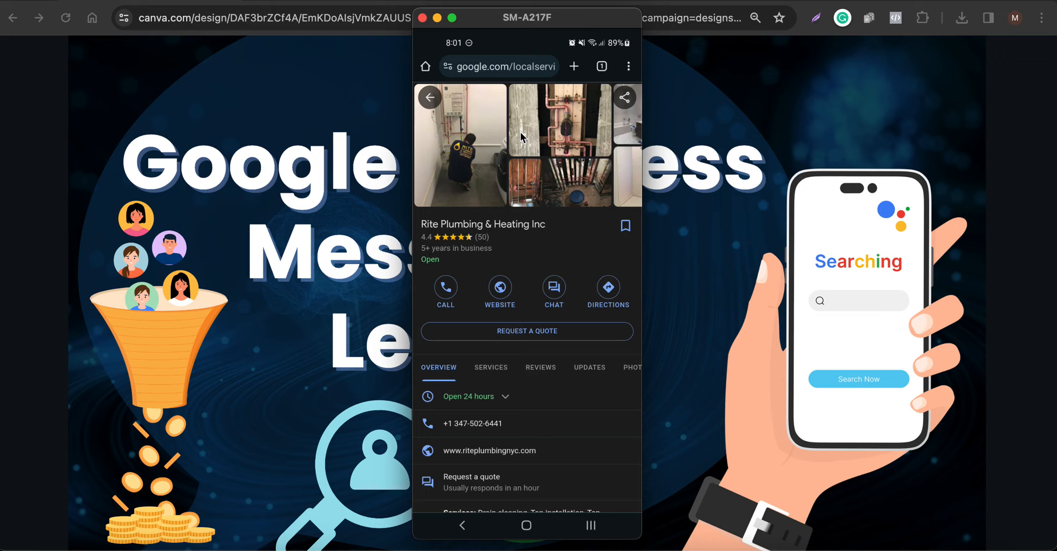
Open the Google Business Messages site, highlight the RedSalud case study headline, and glance at the phone listing.
click(849, 87)
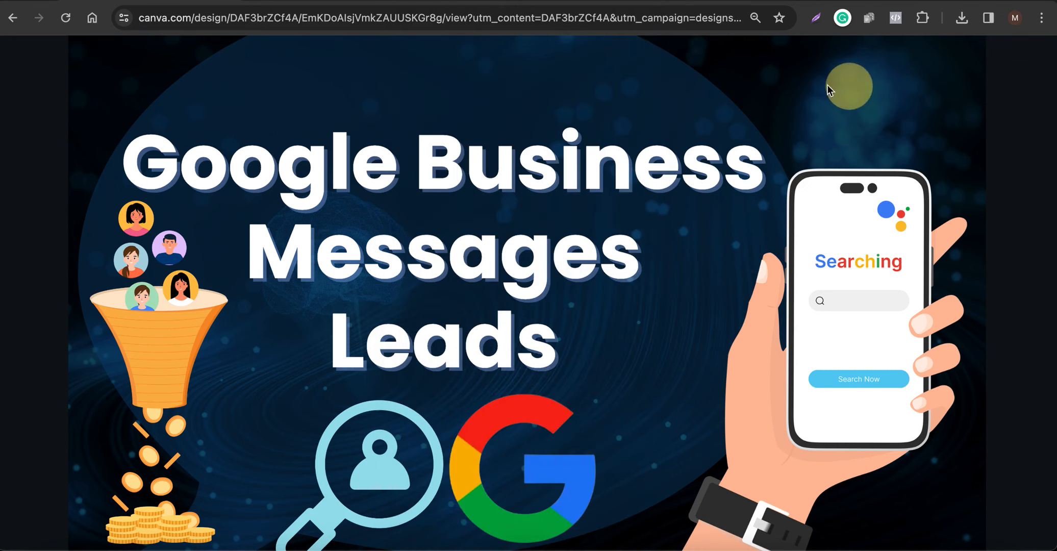
click(321, 0)
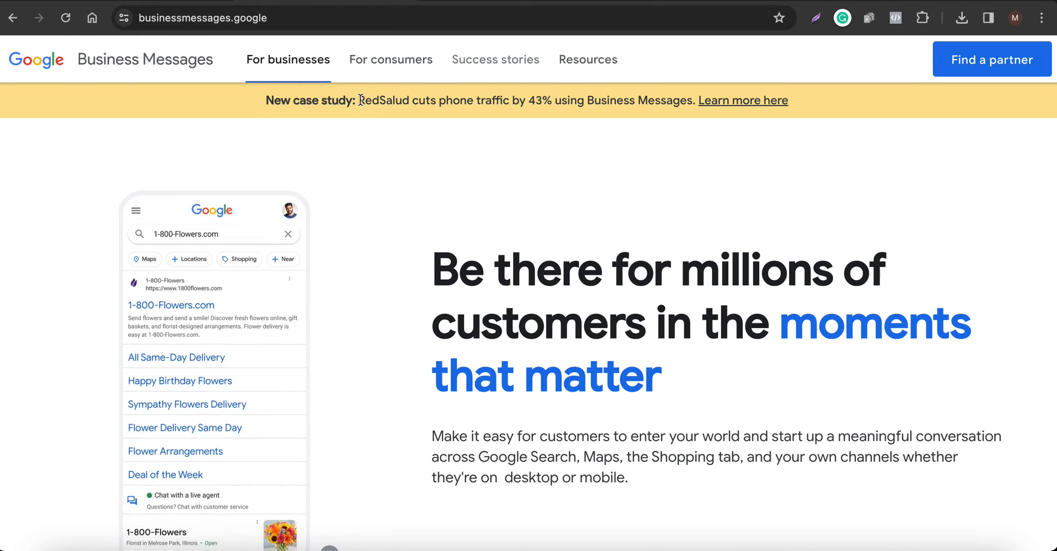
drag(359, 100, 577, 101)
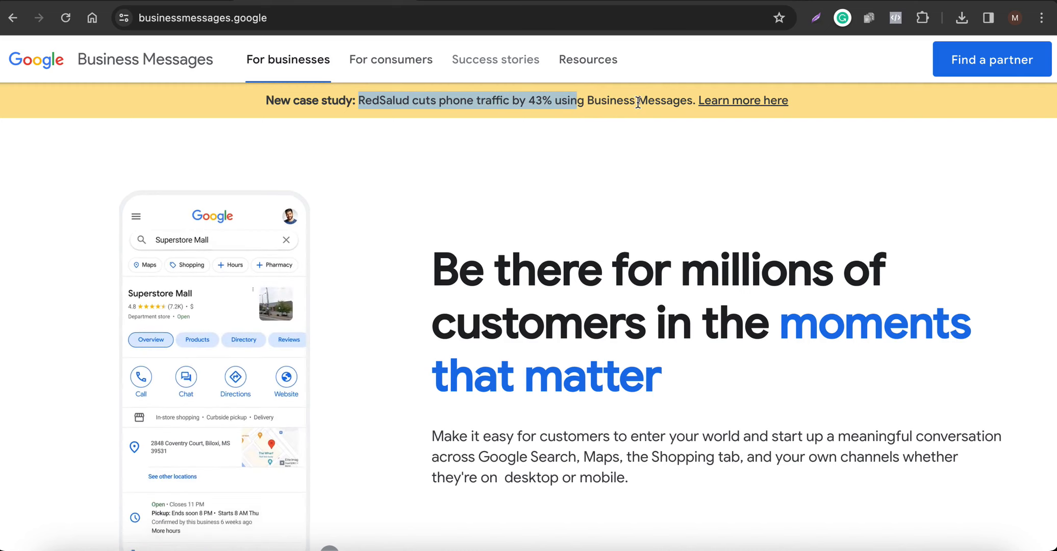
click(918, 545)
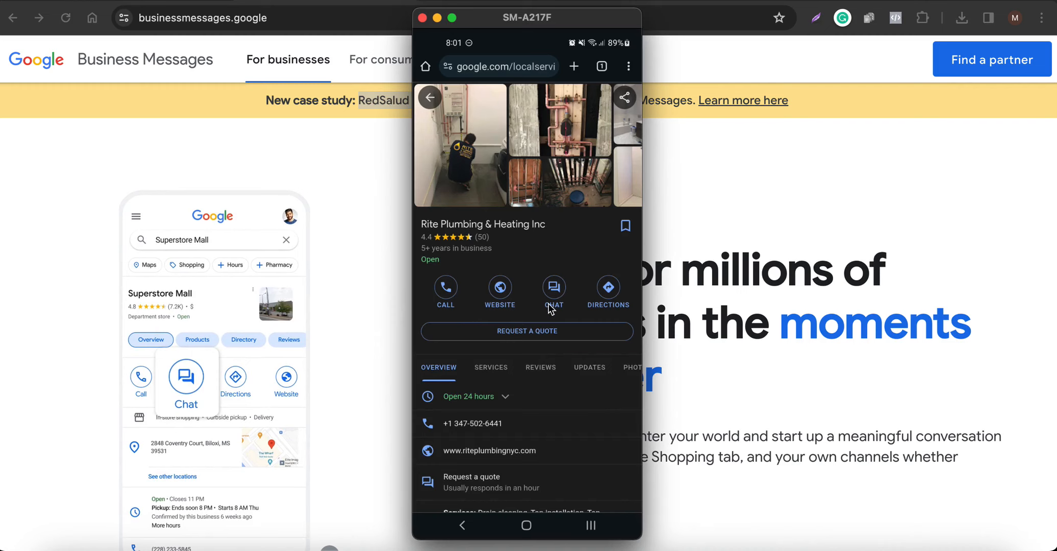
click(719, 205)
Highlight the brand-conversation line and 'product question', then scroll through the For businesses page.
scroll(159, 395, down, 15)
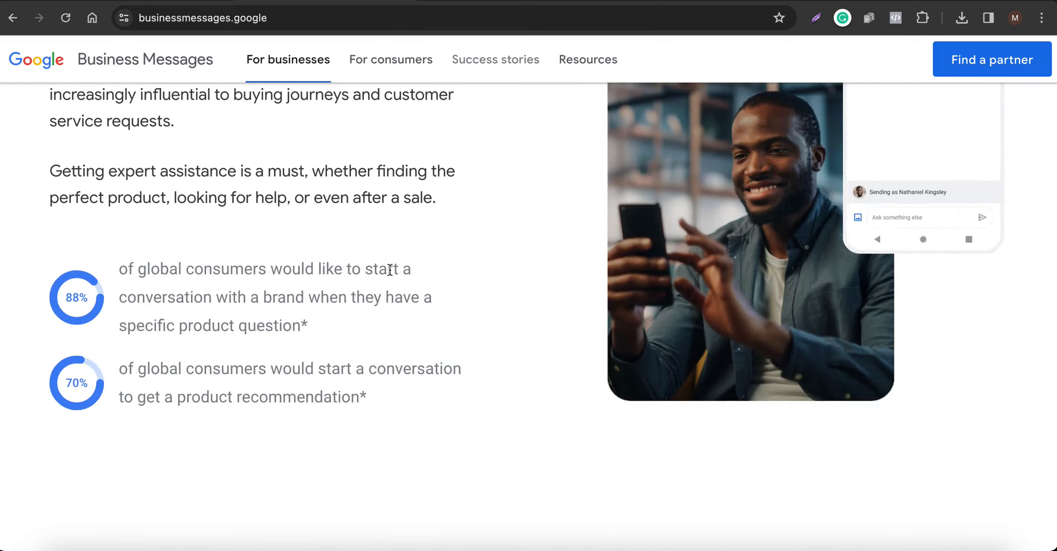
drag(145, 298, 337, 288)
drag(179, 325, 290, 329)
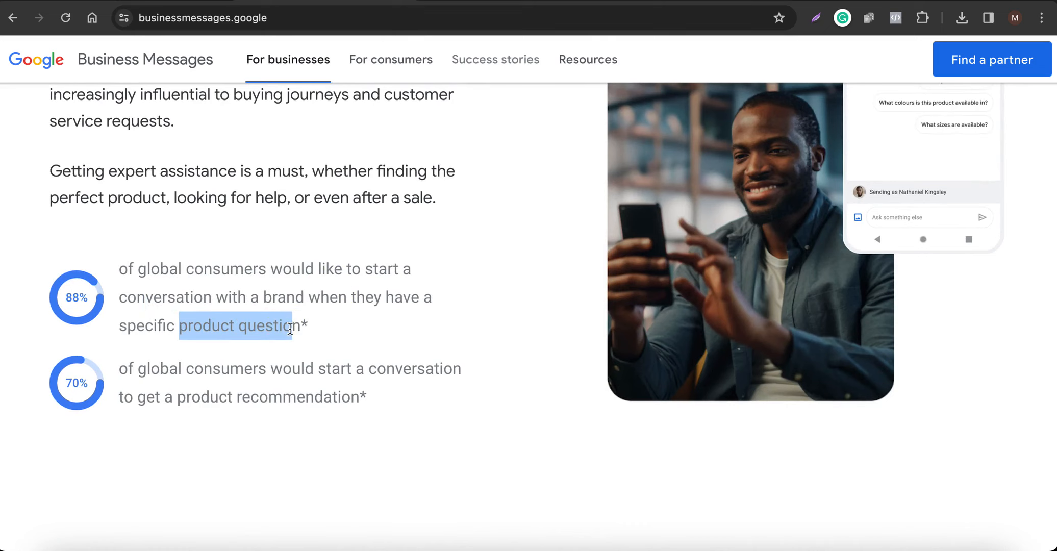
scroll(371, 295, up, 3)
scroll(373, 296, down, 1)
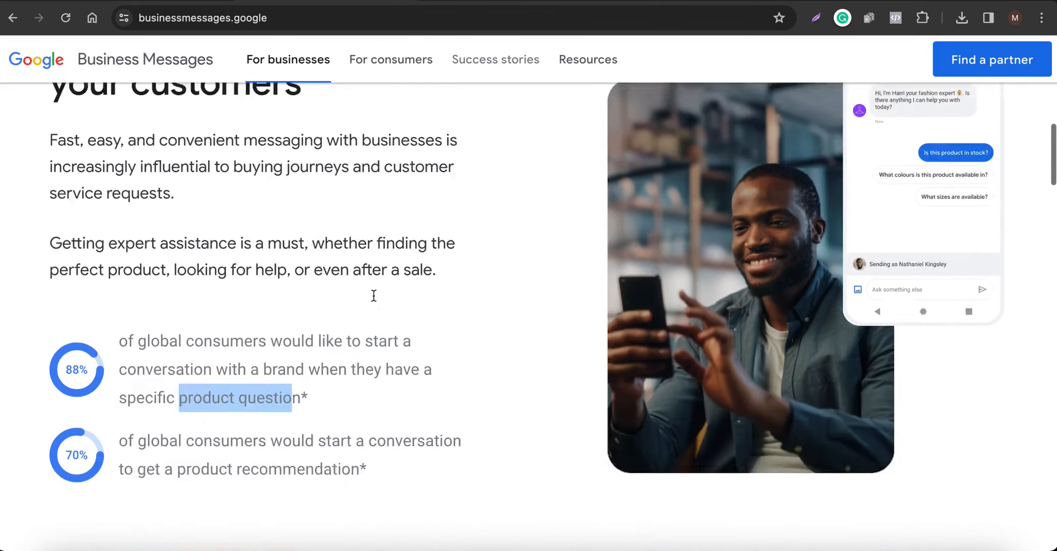
scroll(374, 296, down, 5)
scroll(374, 296, down, 5)
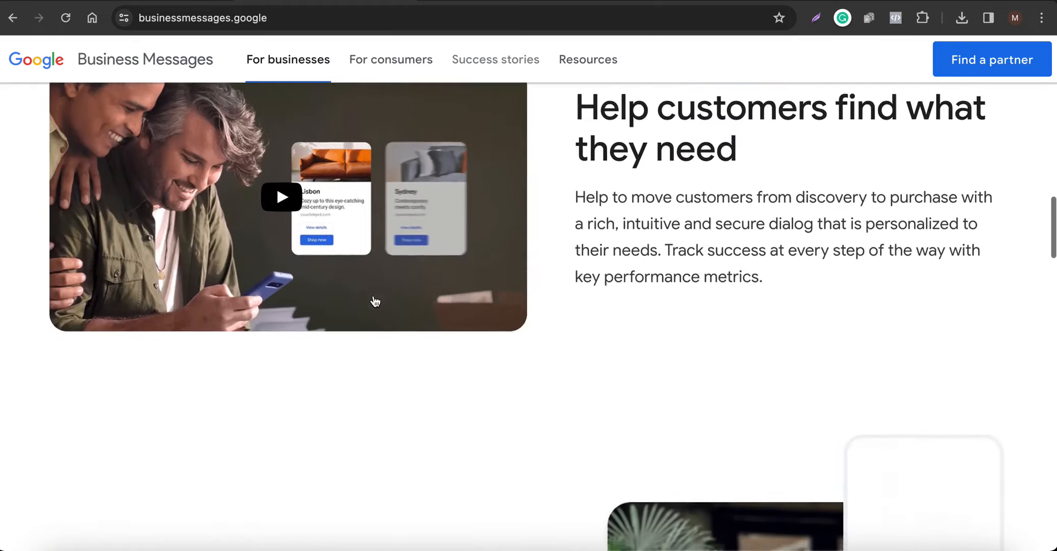
scroll(374, 301, down, 6)
scroll(374, 298, down, 7)
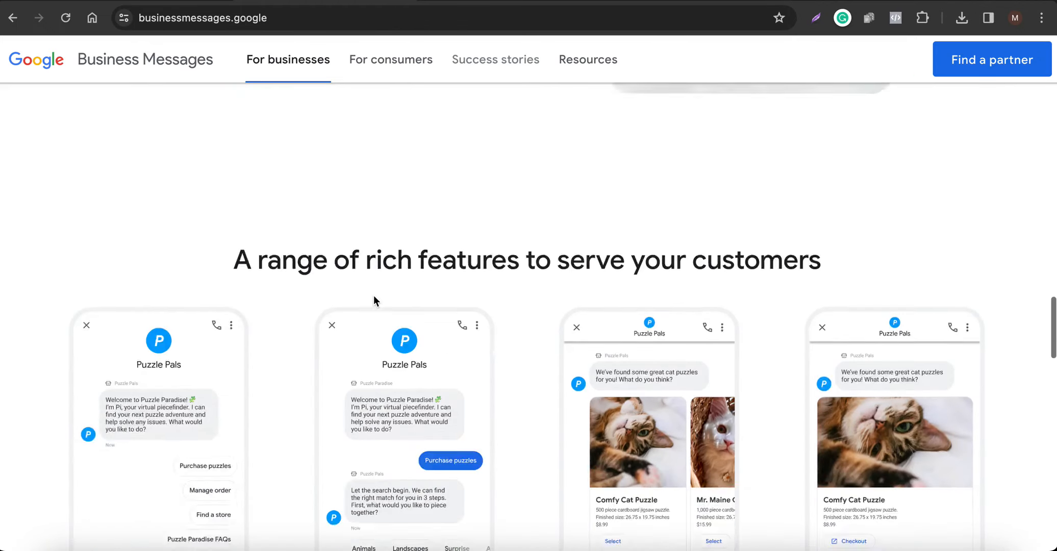
scroll(374, 300, down, 2)
scroll(455, 362, down, 7)
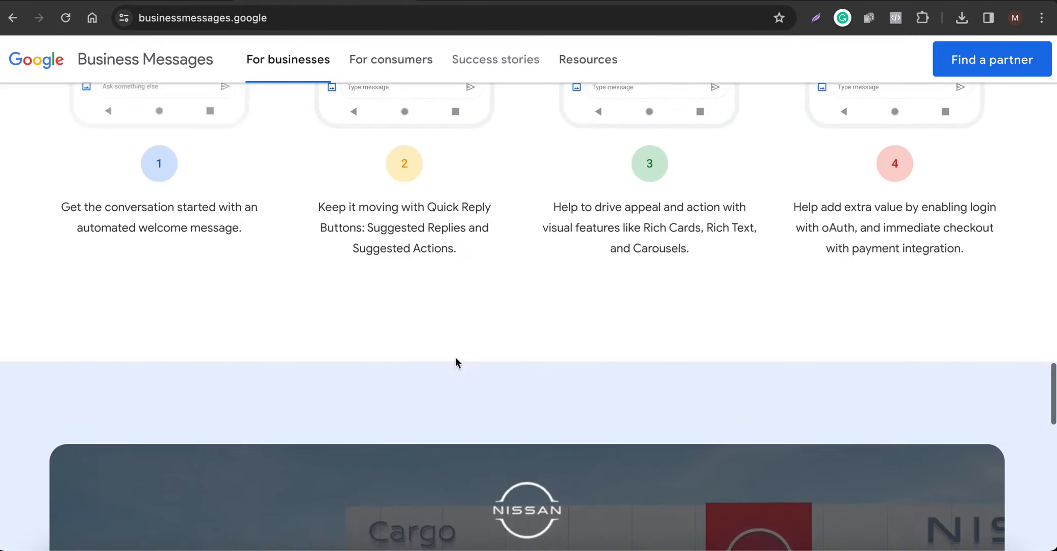
scroll(456, 358, up, 20)
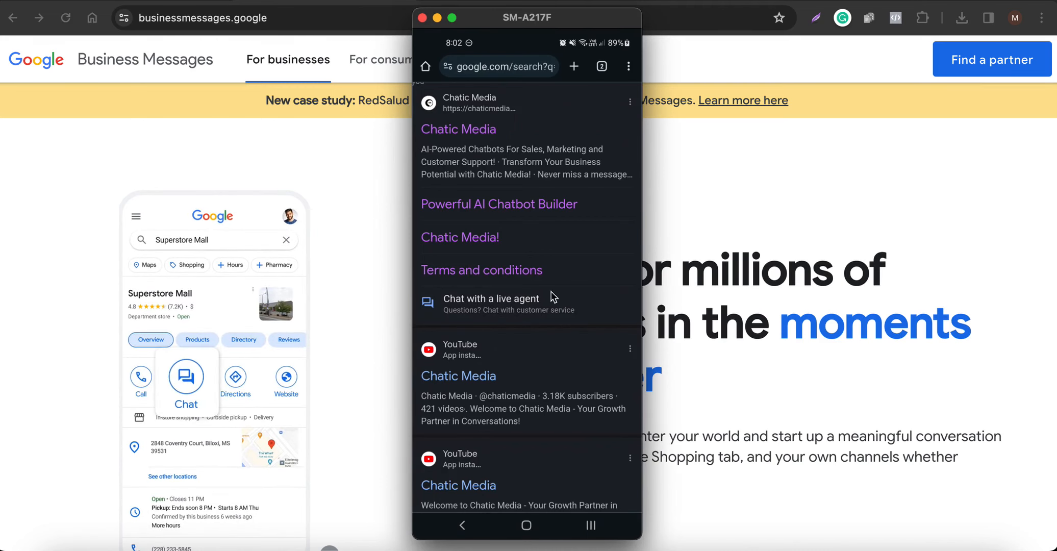
click(822, 202)
mouse_move(588, 60)
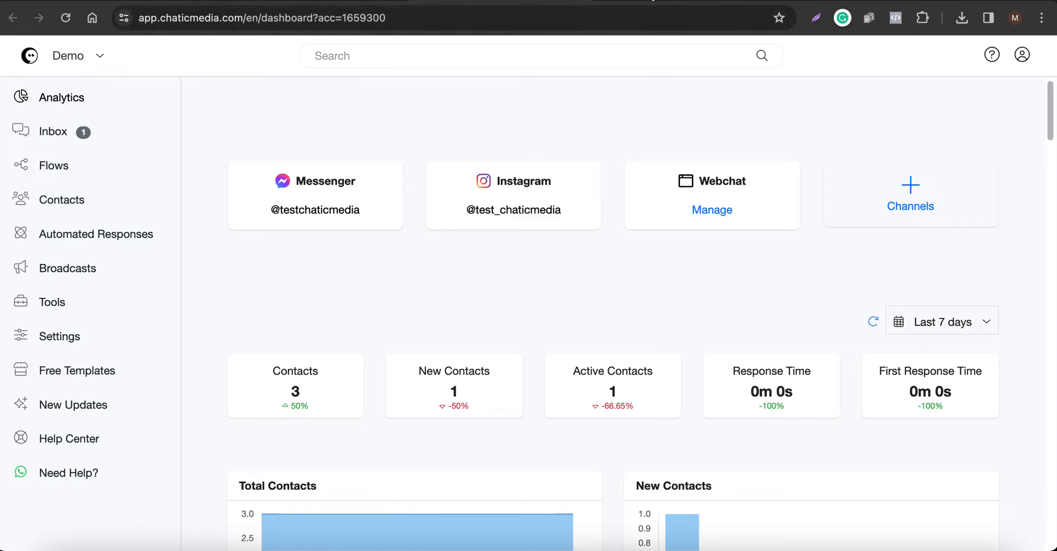
click(41, 336)
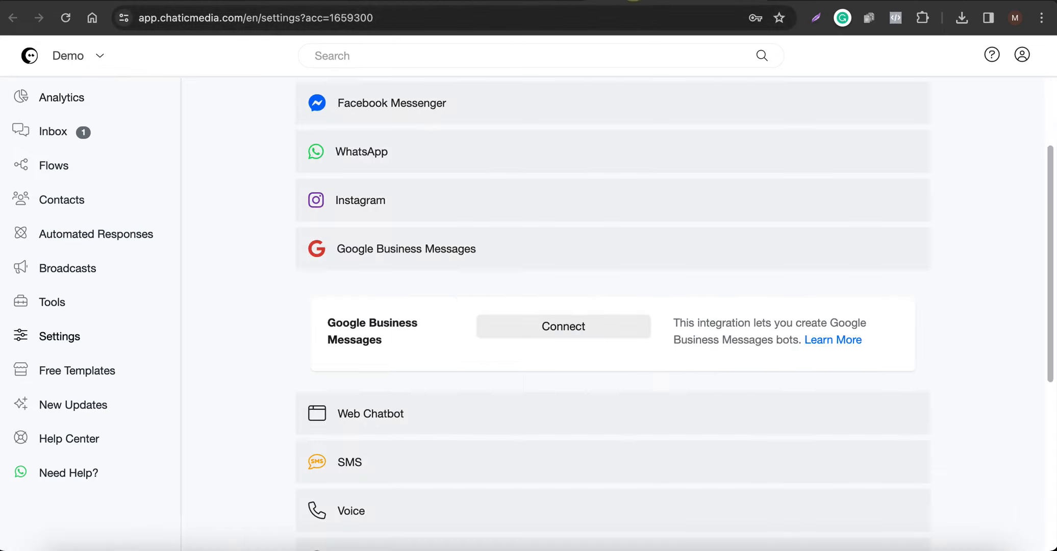
scroll(408, 246, up, 3)
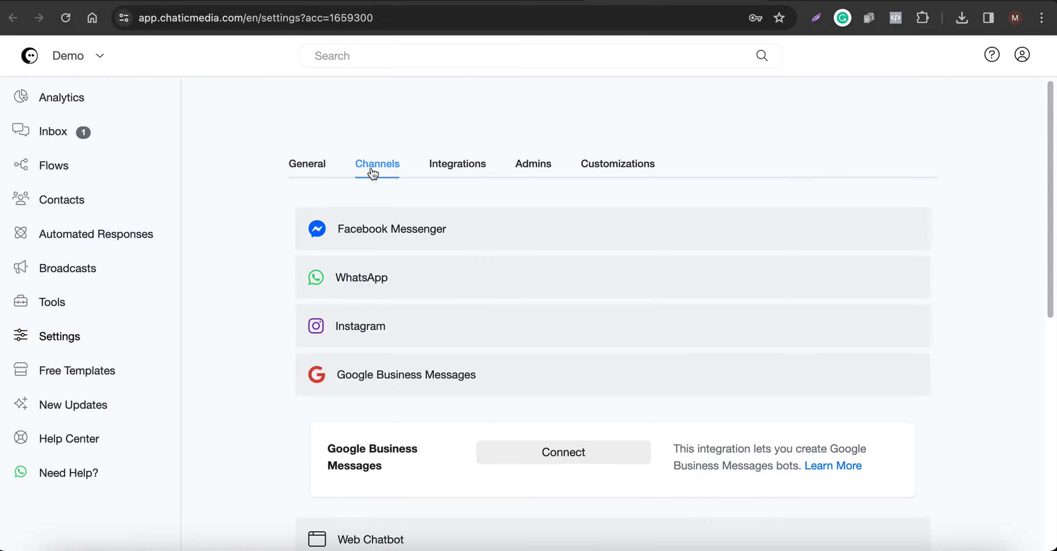
scroll(373, 358, down, 2)
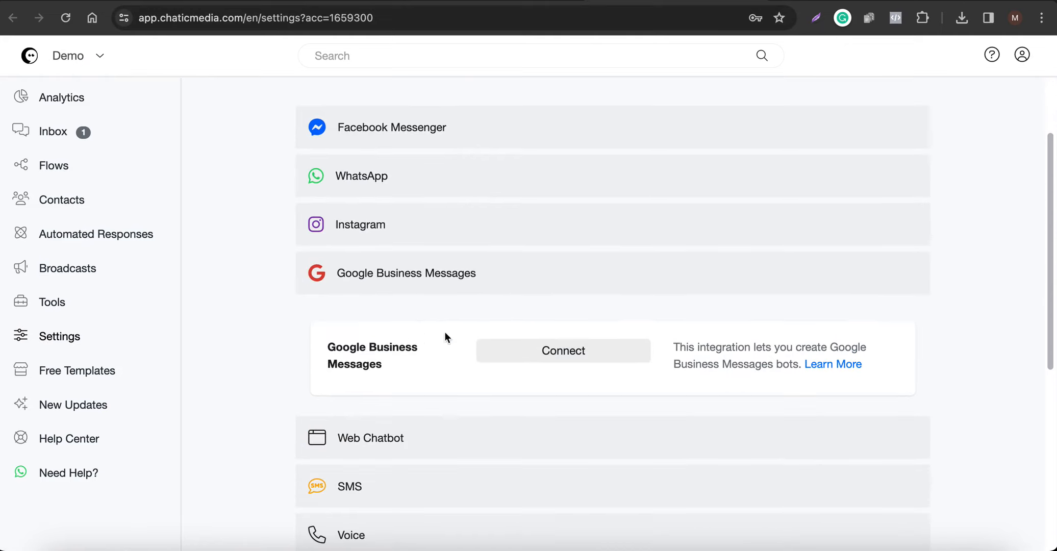
Connect Google Business Messages and review its entry points and general details.
click(532, 351)
scroll(322, 250, down, 2)
scroll(364, 219, down, 3)
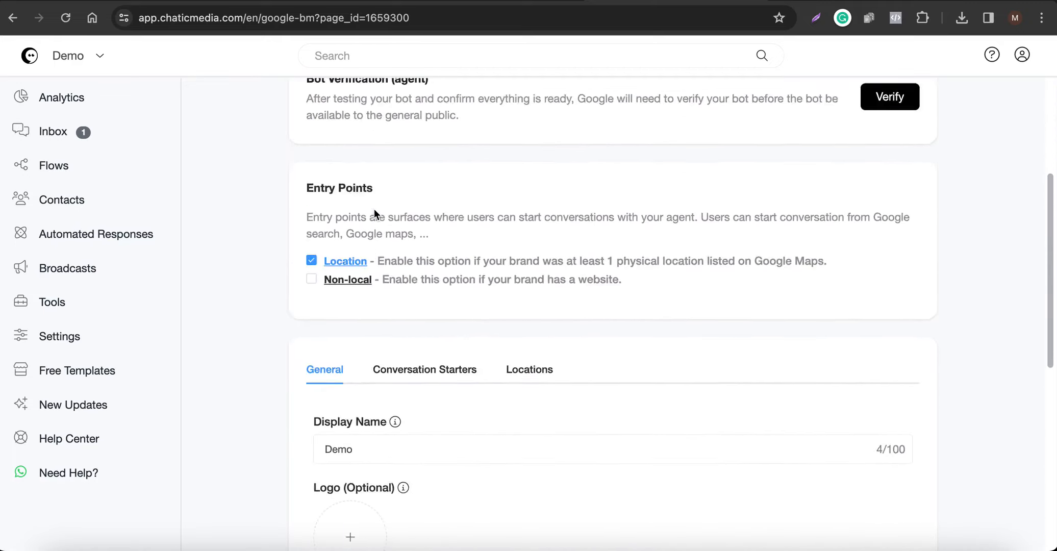
scroll(398, 209, up, 5)
scroll(388, 356, down, 2)
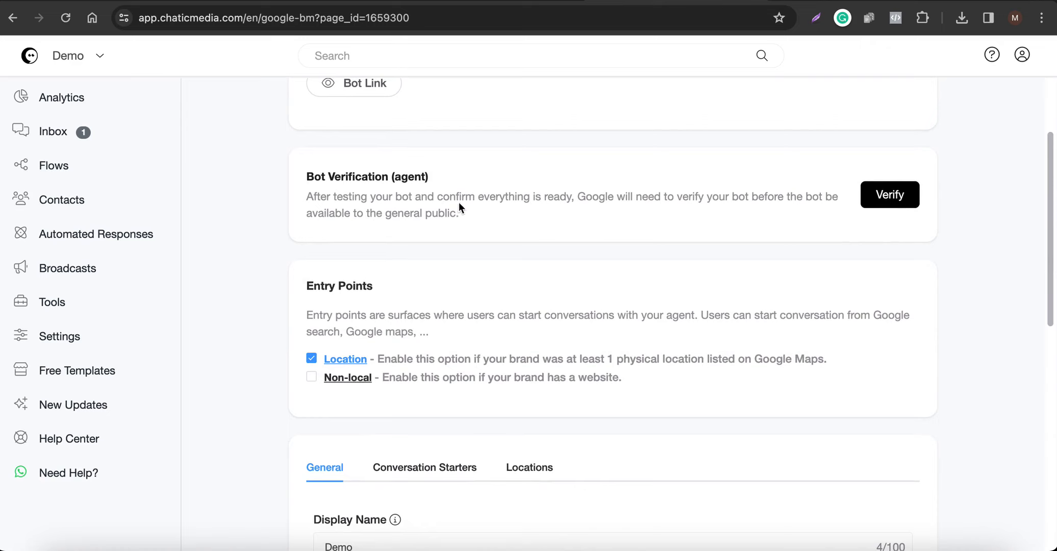
scroll(446, 204, up, 2)
scroll(446, 206, down, 2)
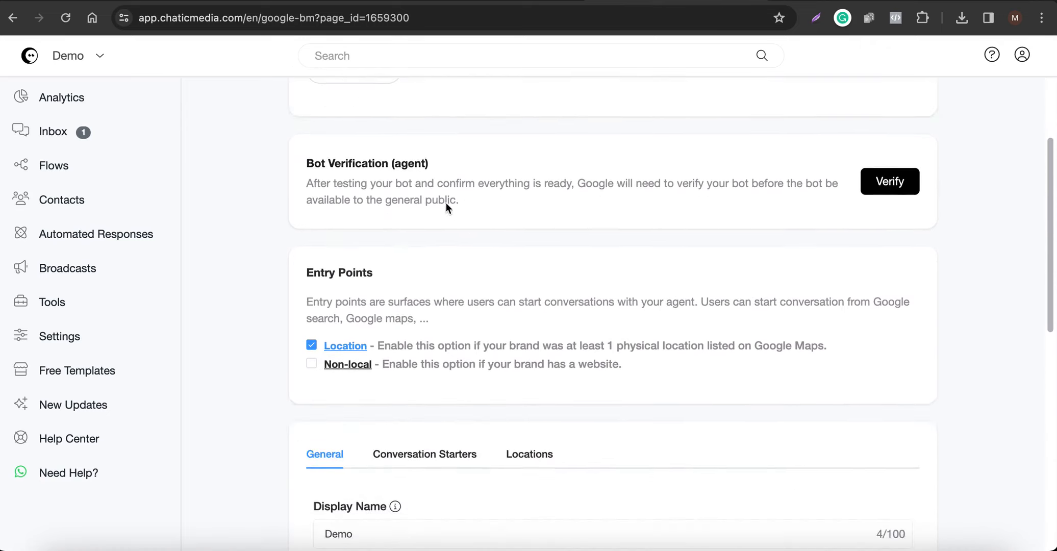
scroll(475, 288, down, 2)
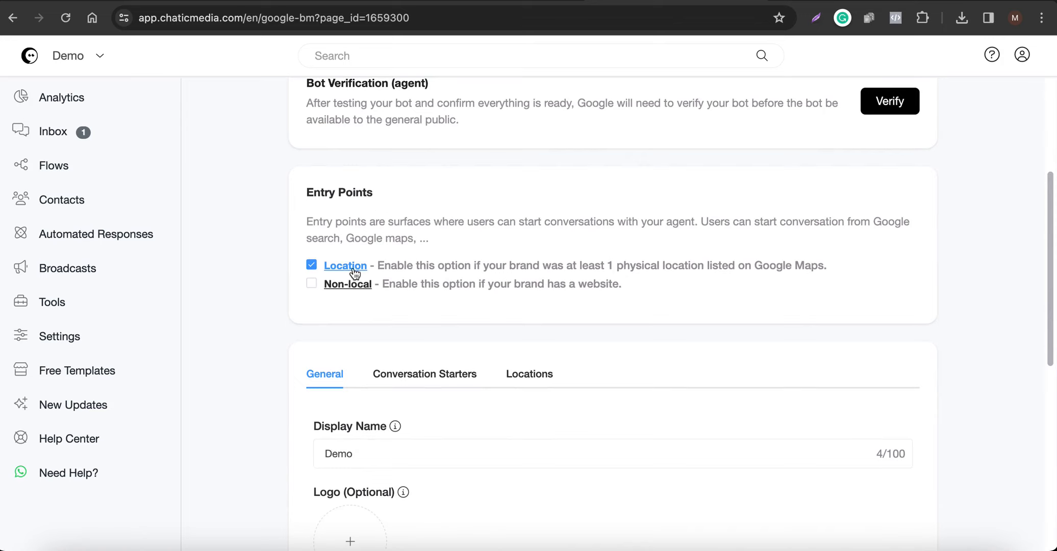
Switch the entry point from Location to Non-local and select the Demo display name.
click(311, 267)
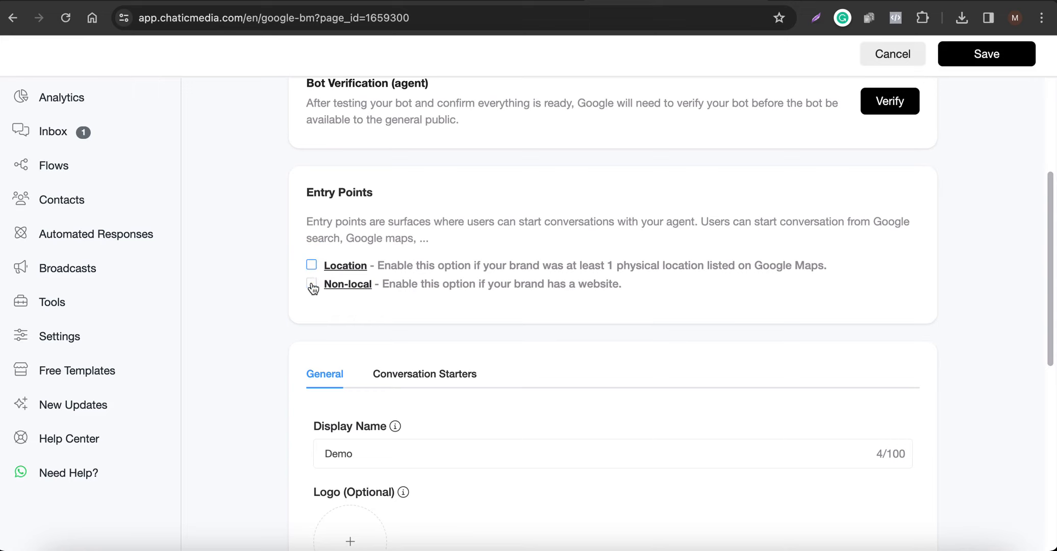
click(311, 284)
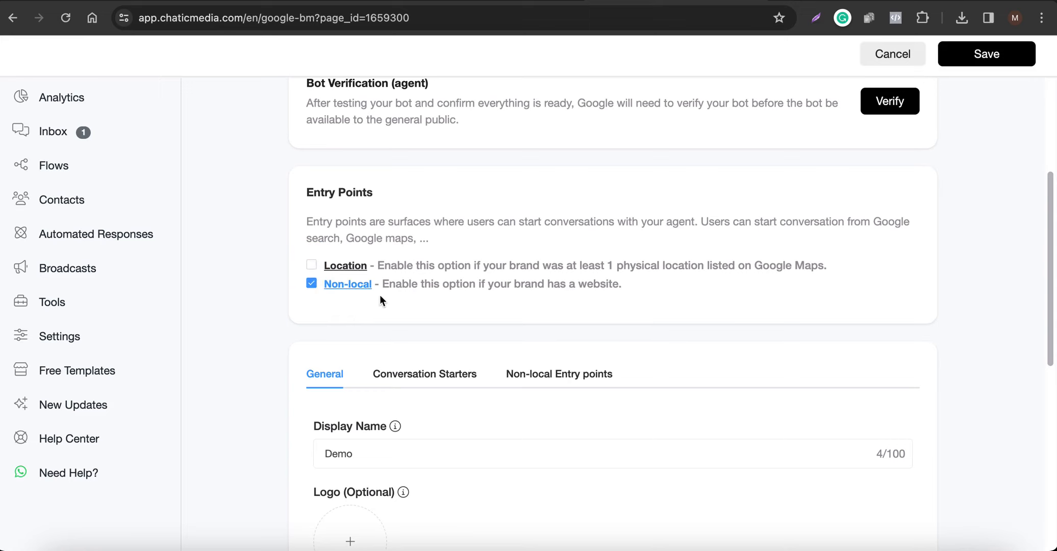
scroll(560, 417, down, 2)
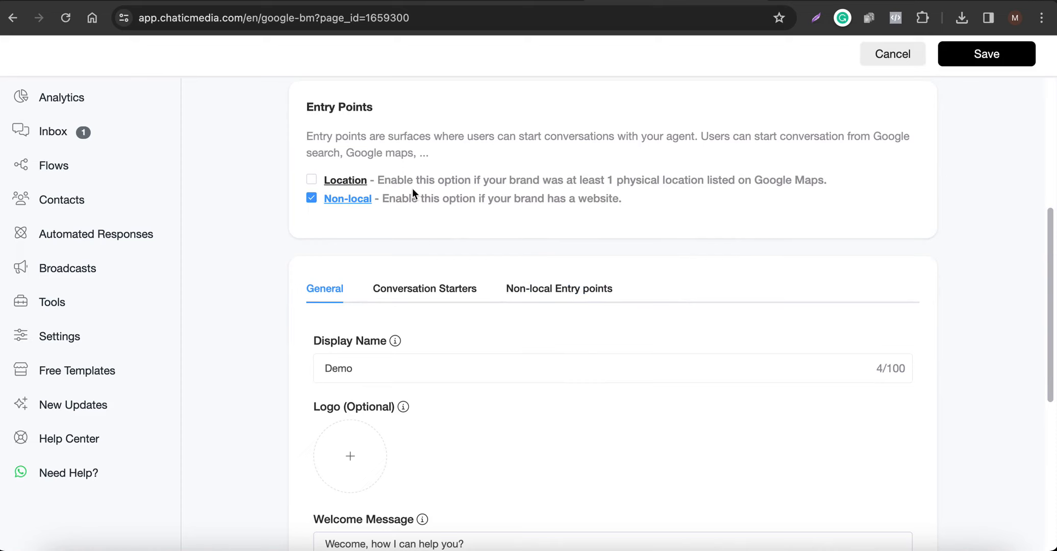
scroll(432, 285, down, 2)
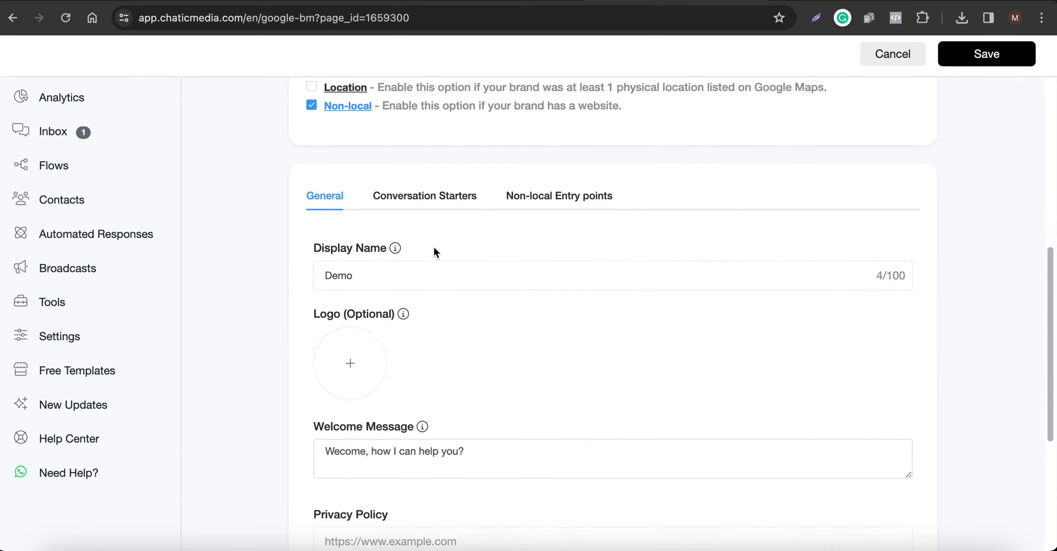
drag(448, 277, 248, 272)
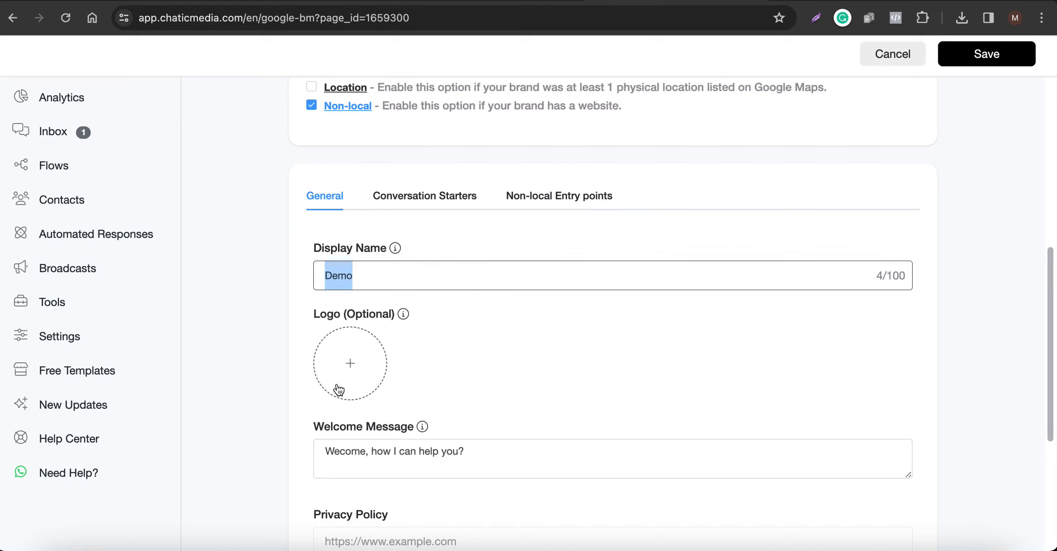
scroll(339, 390, down, 3)
Replace the welcome message with 'Welcome to CBB Plumbing Corp! How can I help you today?' and show the phone.
drag(545, 279, 329, 262)
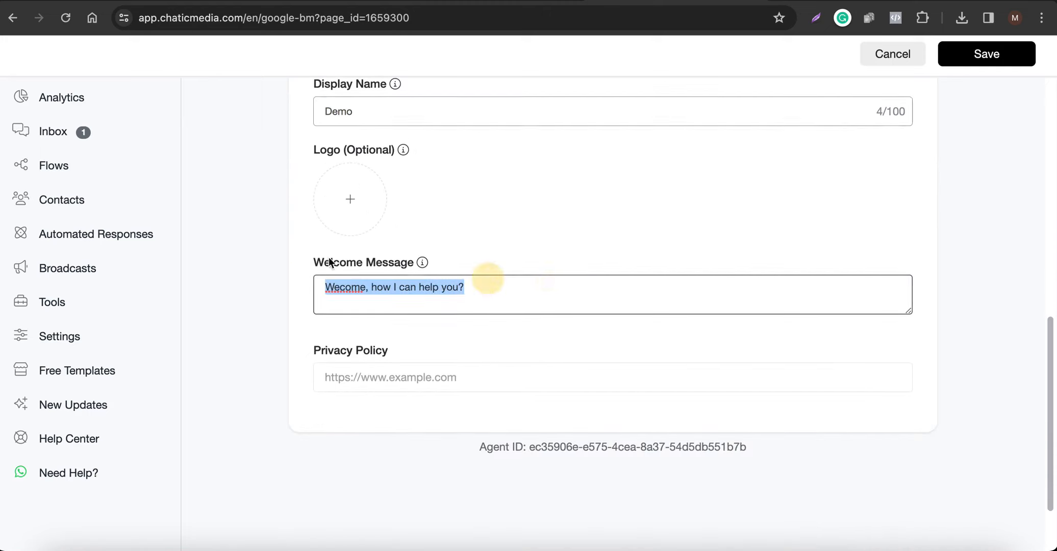
key(BackSpace)
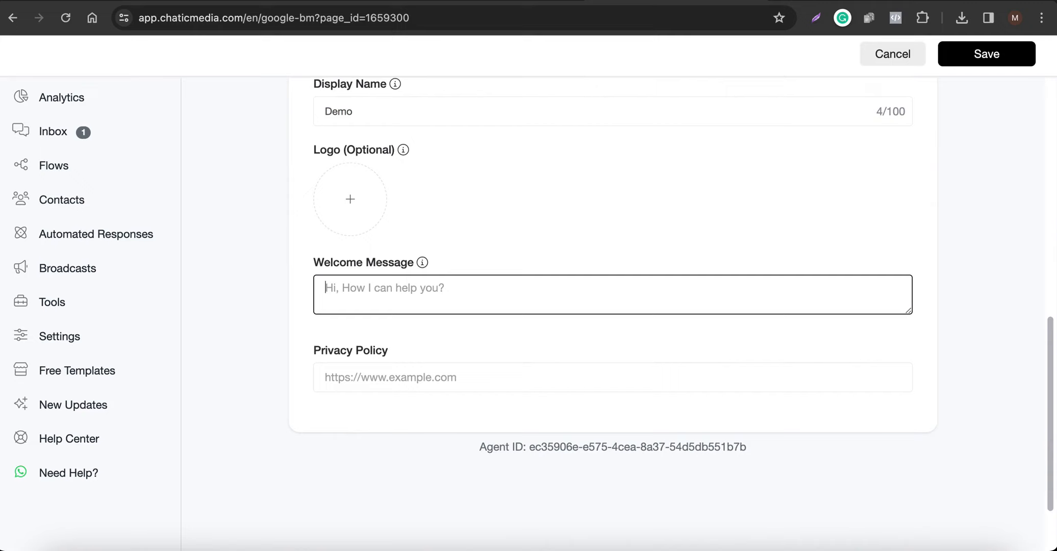
key(fn)
key(fn)
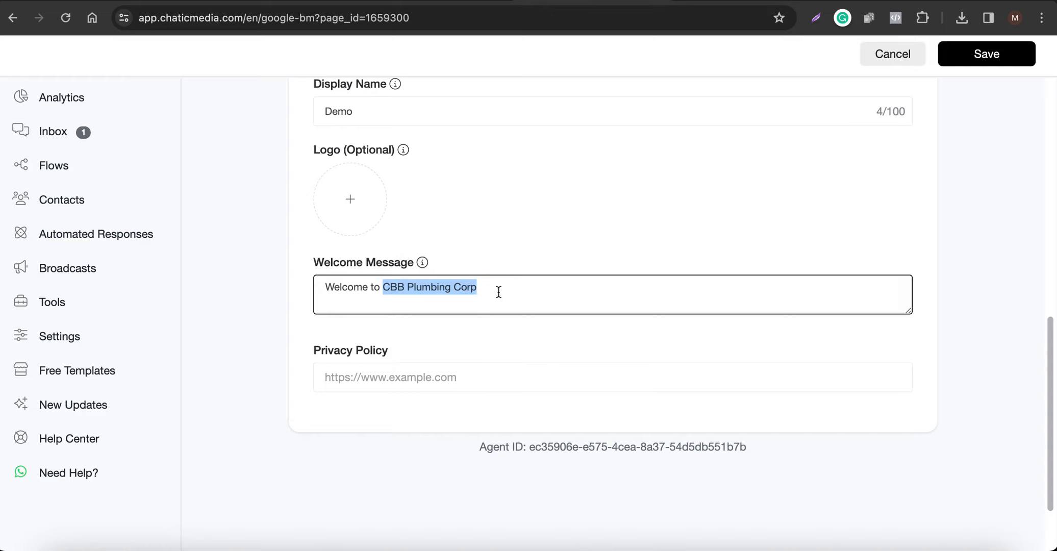
drag(499, 293, 327, 294)
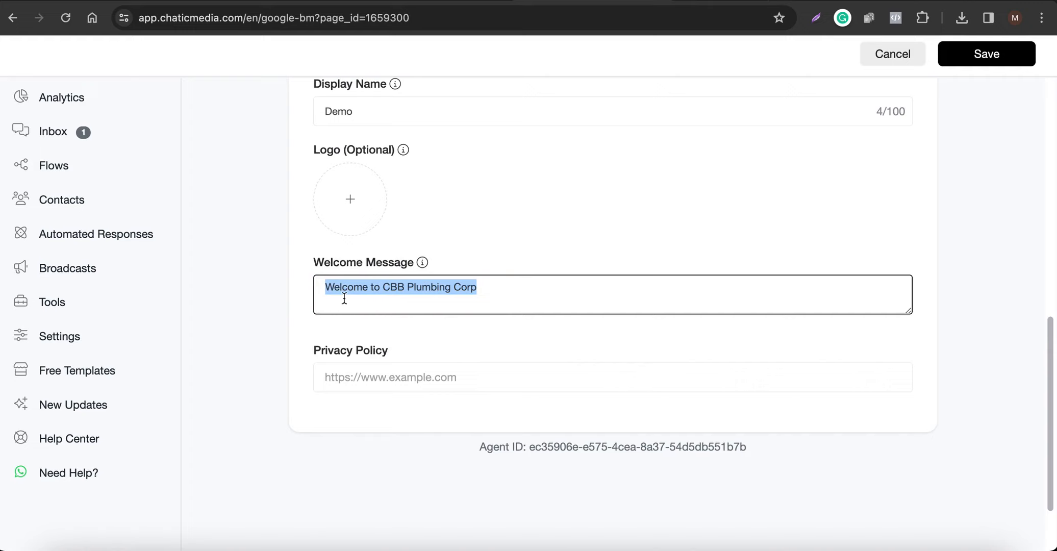
click(498, 289)
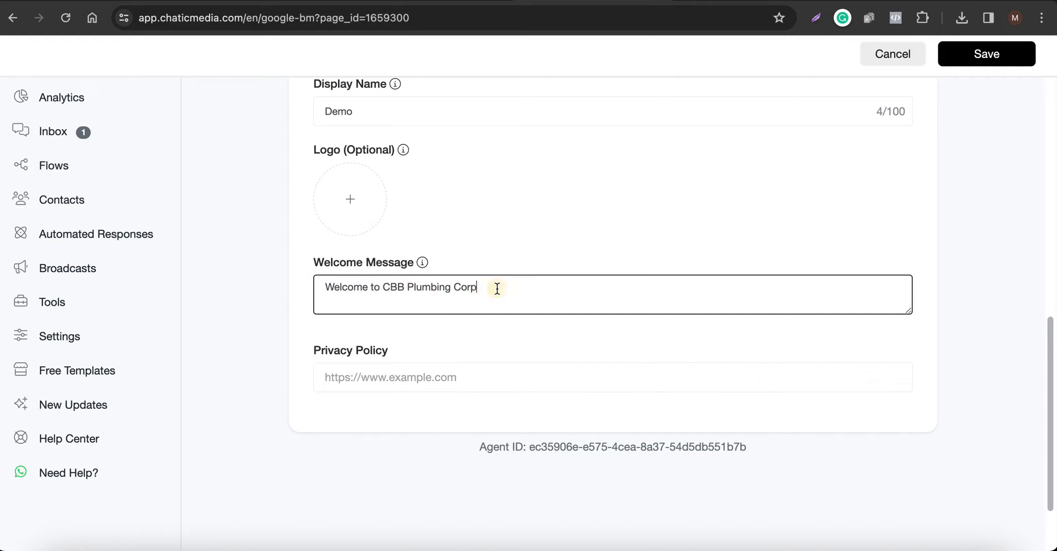
text(!)
key(fn)
key(fn)
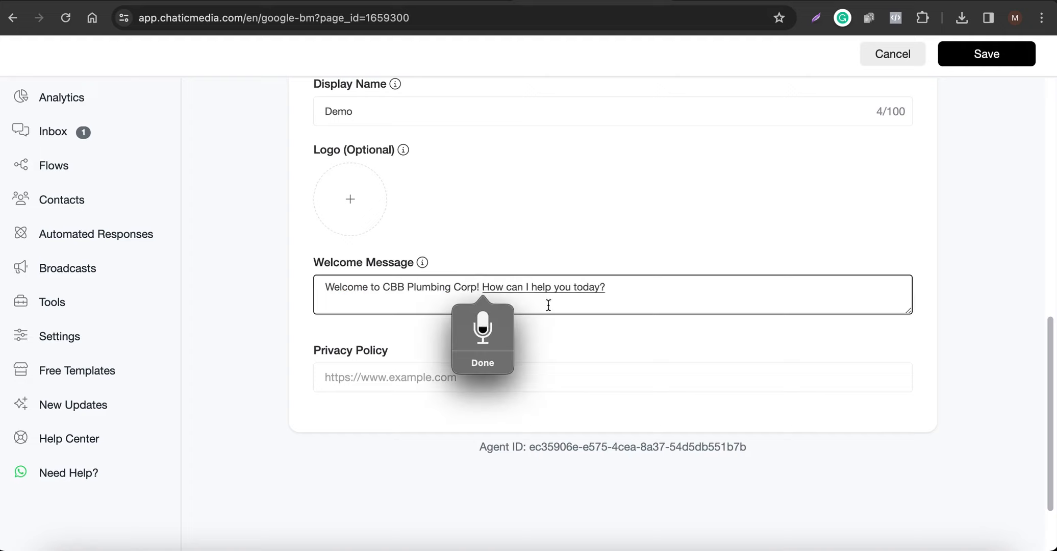
click(487, 363)
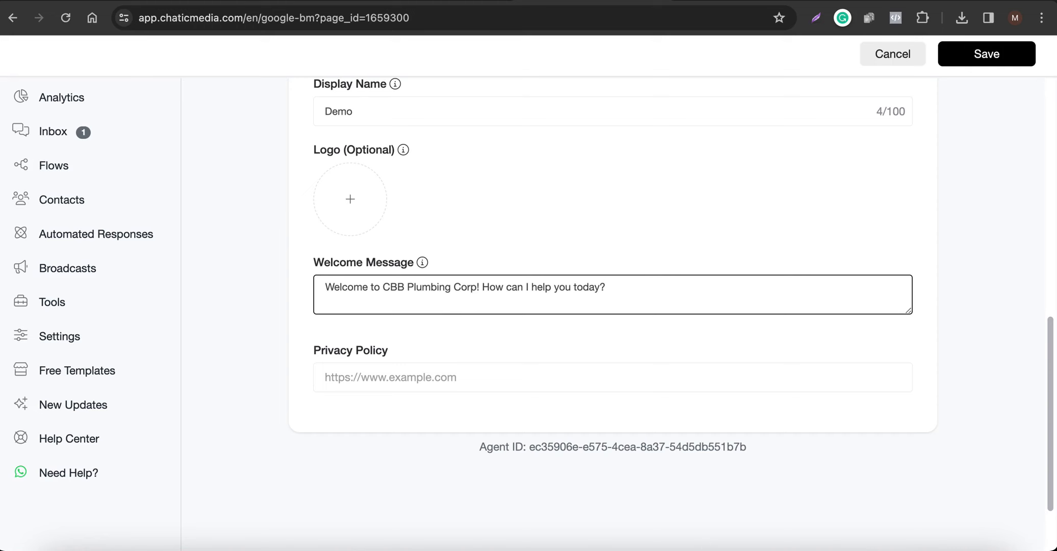
click(921, 545)
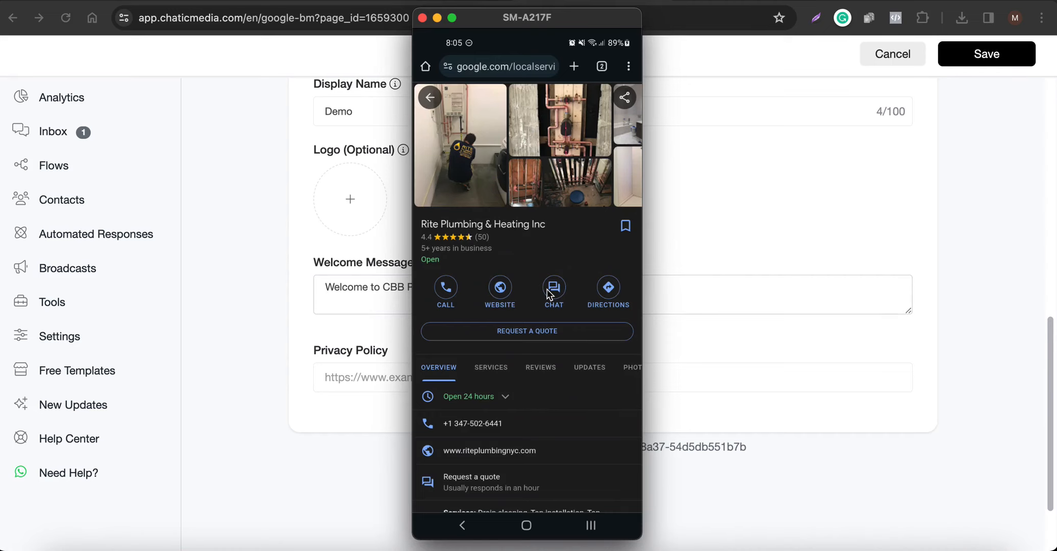
Open the CBB Plumbing website's Privacy page and select its URL for copying.
click(298, 288)
key(super+a)
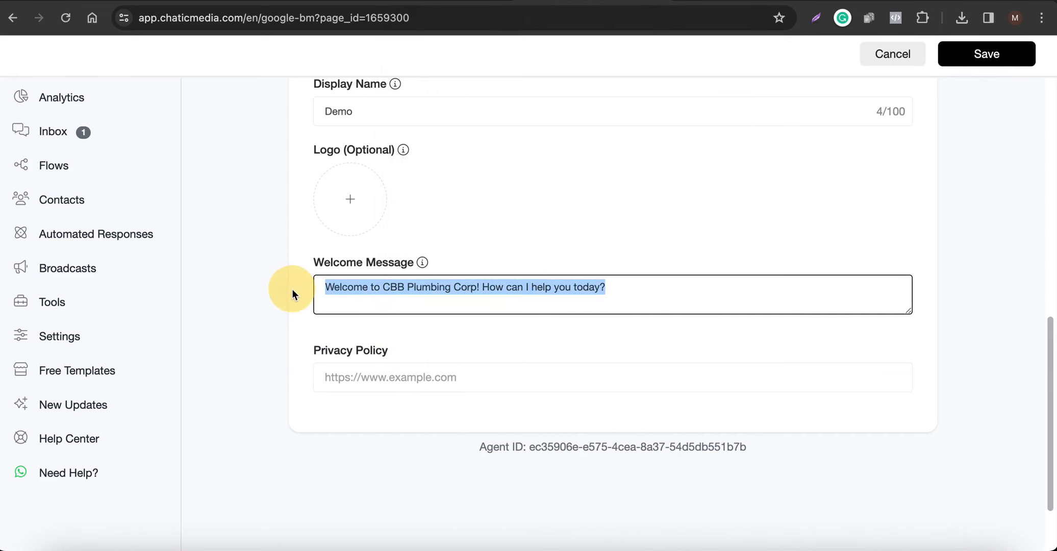
click(870, 2)
scroll(354, 429, down, 20)
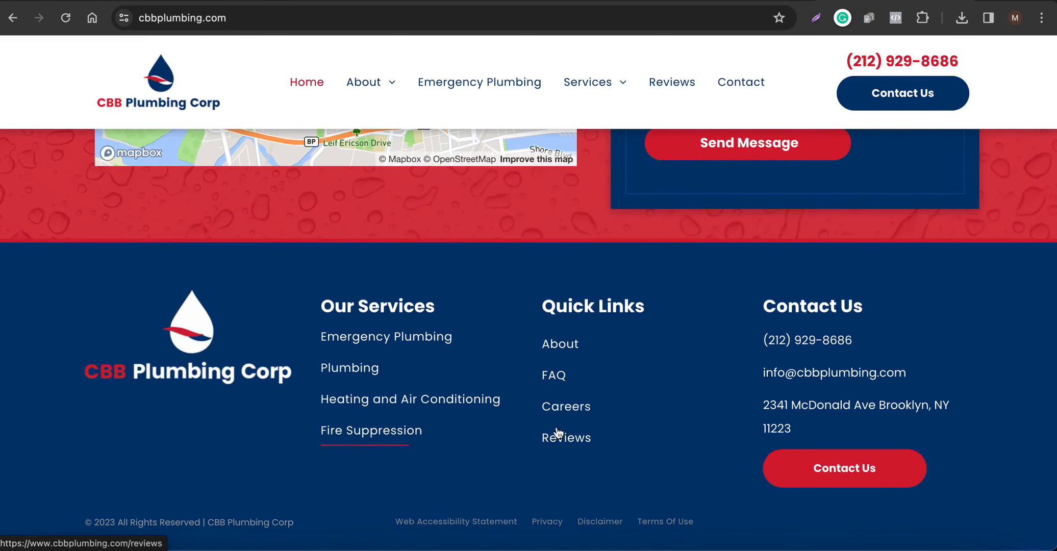
click(545, 522)
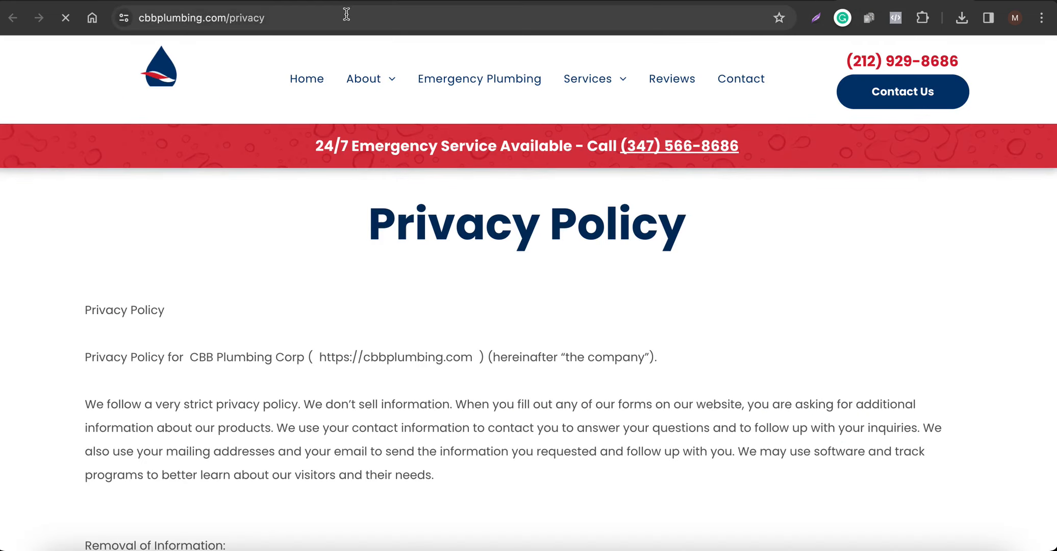
click(347, 14)
key(ctrl+c)
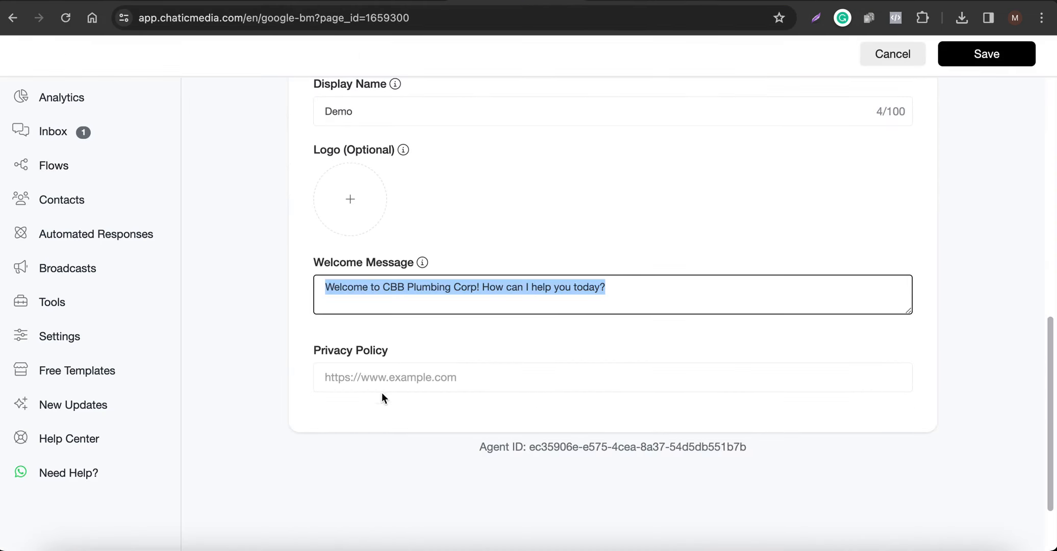
click(411, 376)
key(ctrl+v)
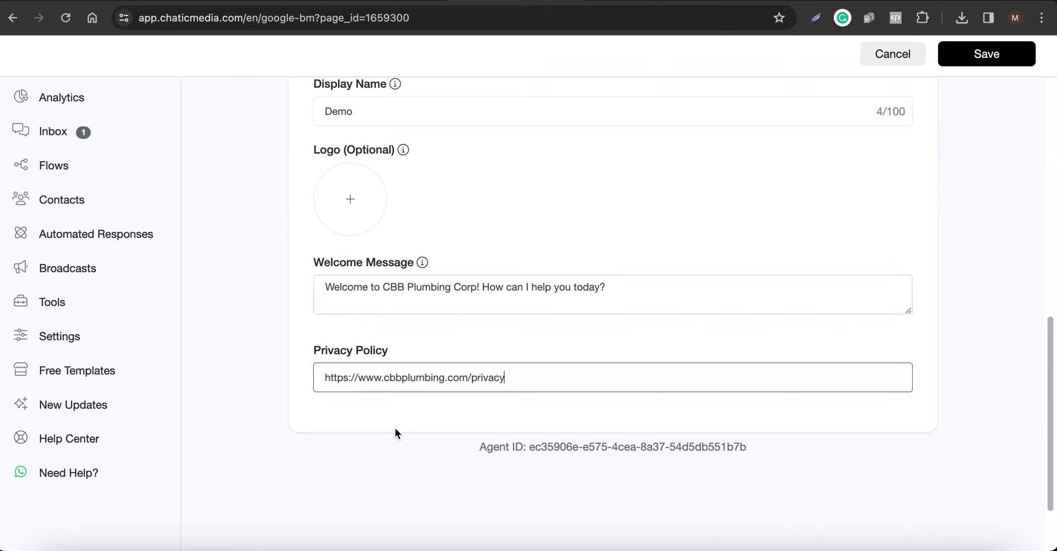
scroll(396, 428, up, 5)
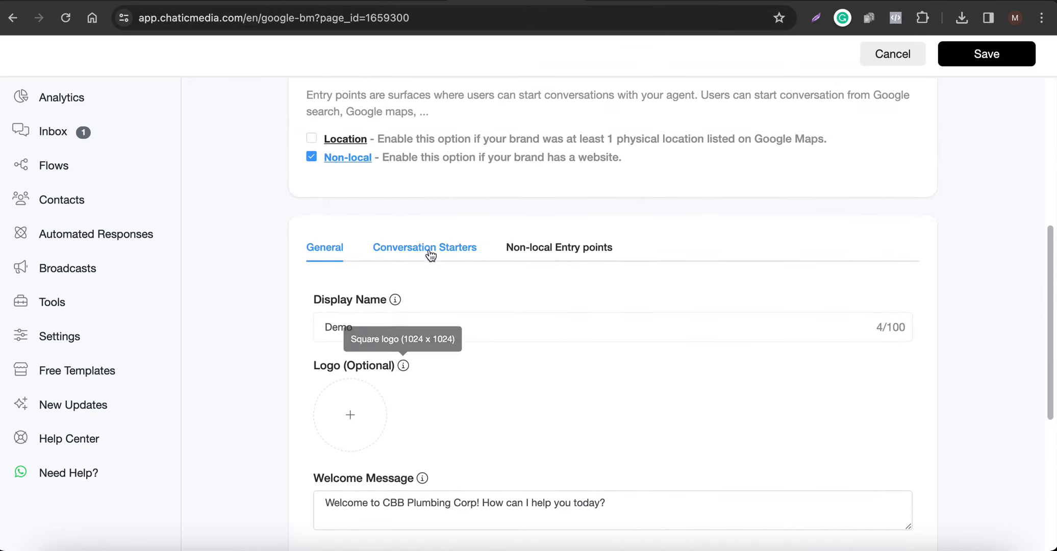
click(971, 55)
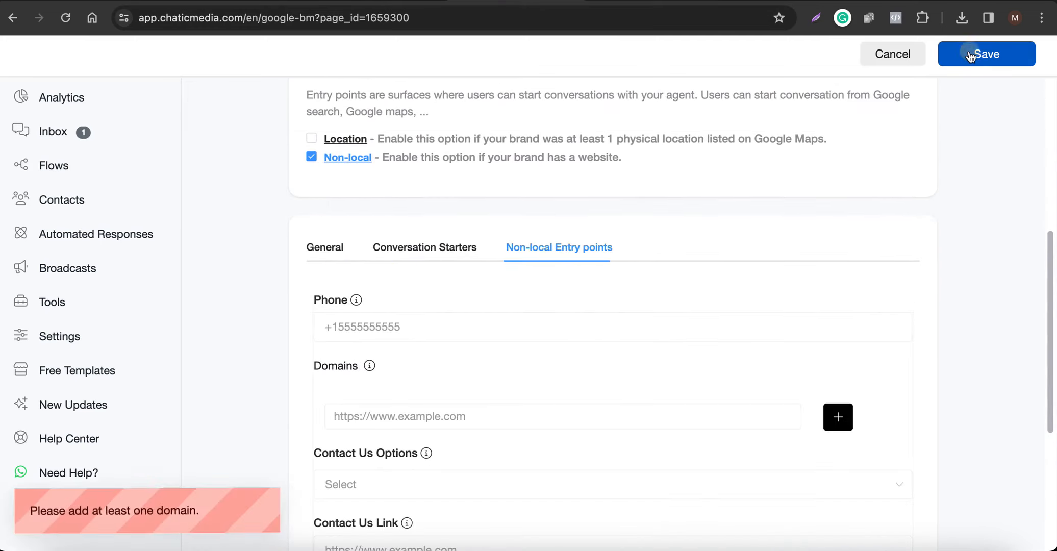
scroll(506, 378, down, 1)
scroll(324, 376, down, 2)
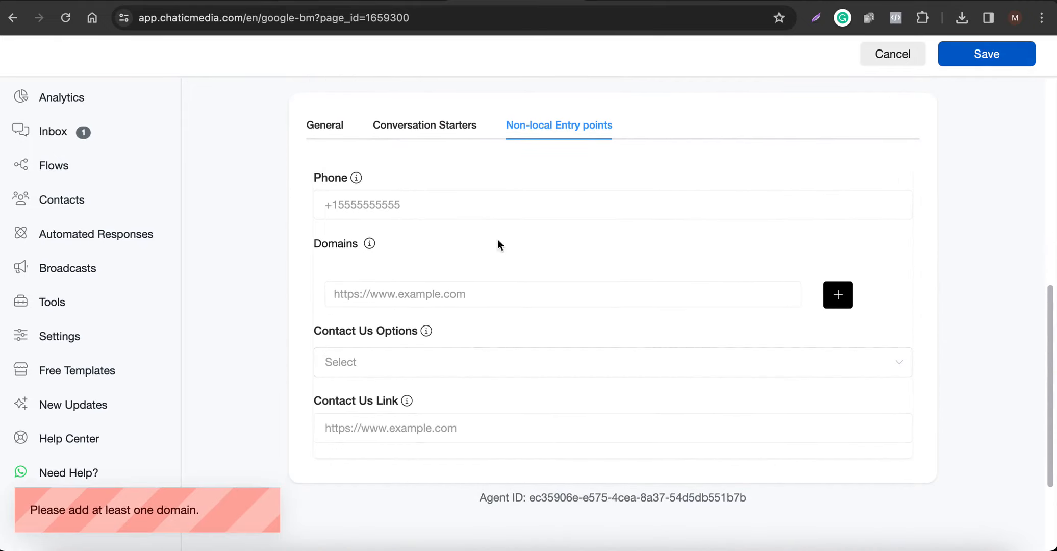
click(763, 1)
click(250, 11)
key(super+c)
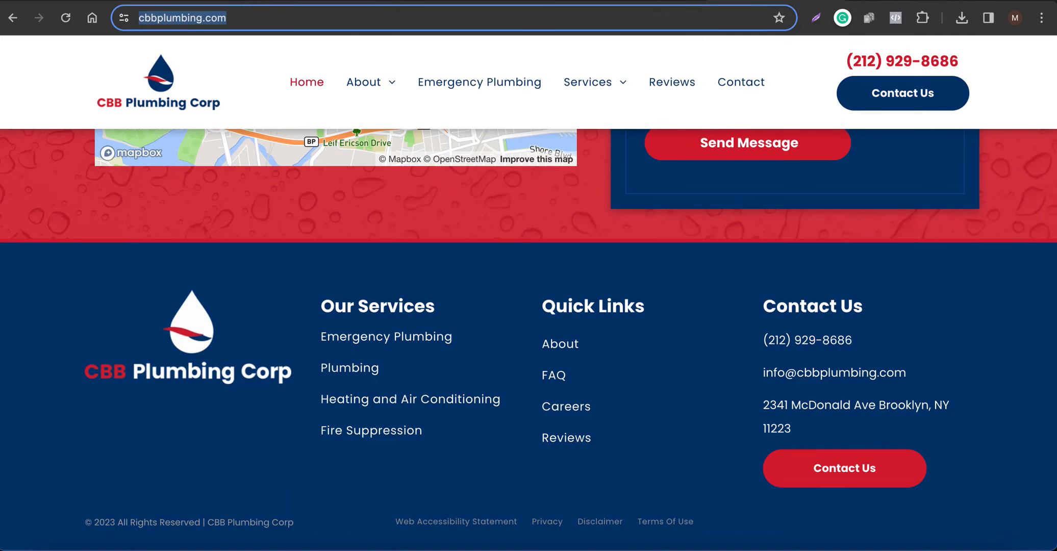
click(373, 0)
click(503, 1)
click(401, 298)
key(super+v)
click(403, 368)
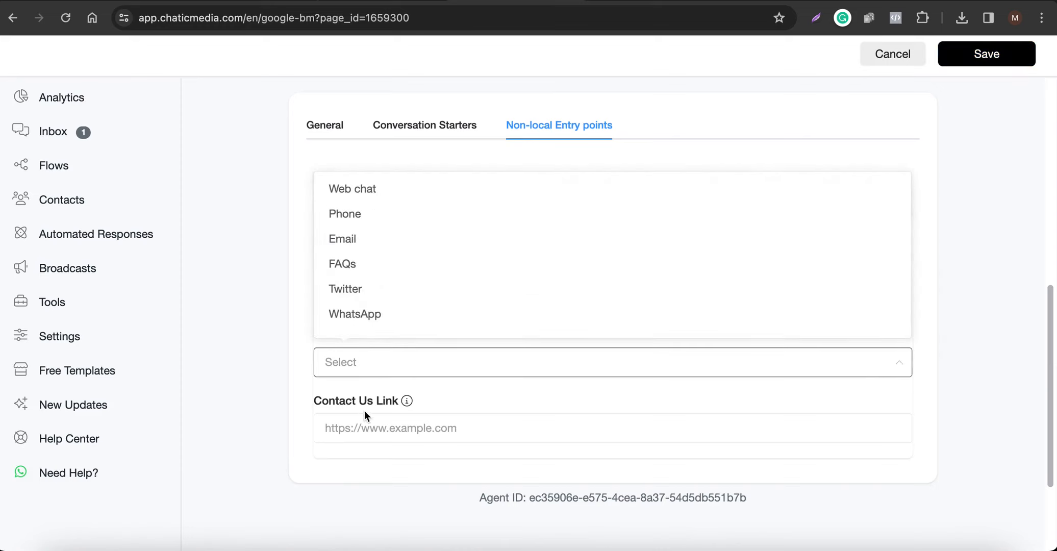
scroll(361, 311, down, 1)
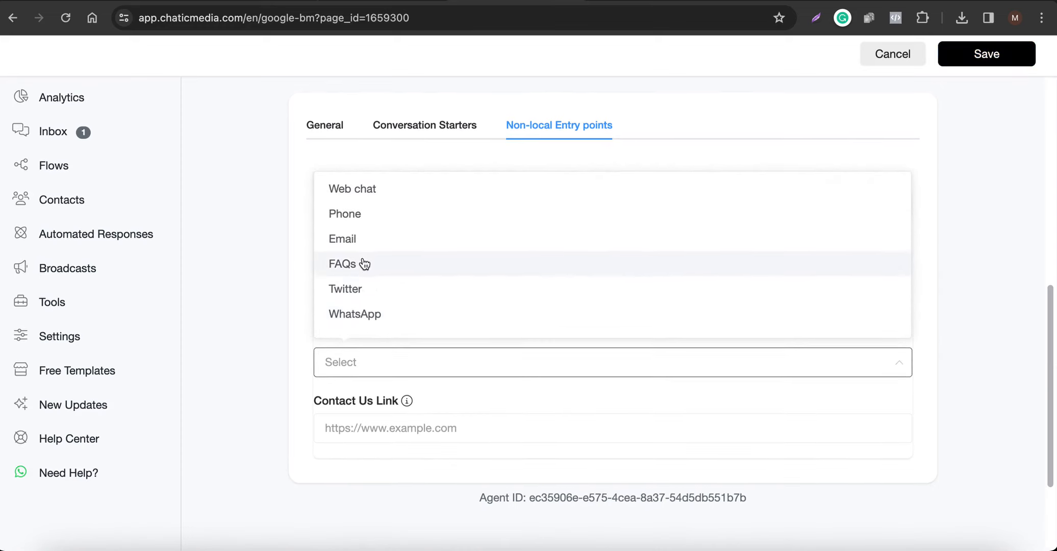
click(361, 238)
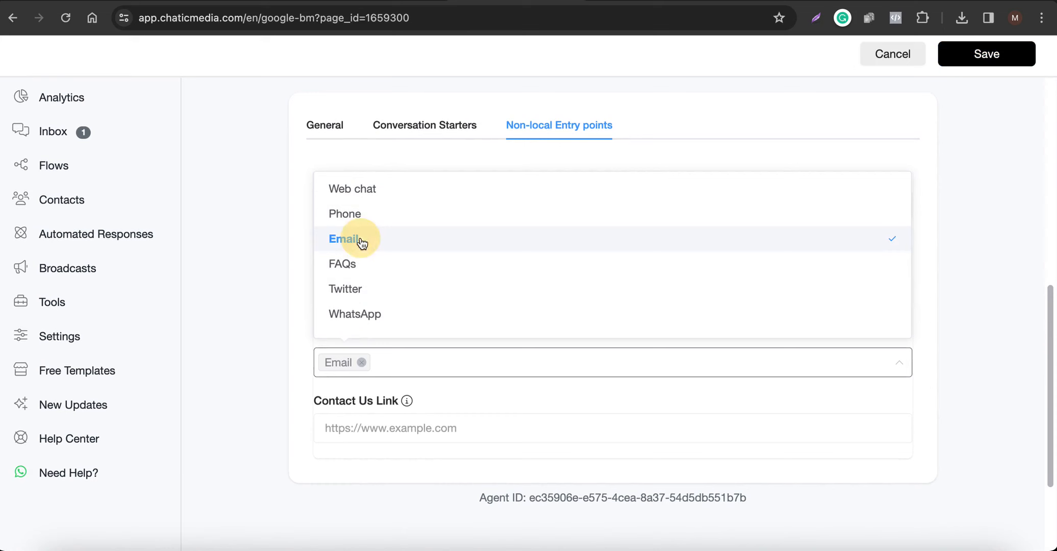
click(388, 434)
click(747, 2)
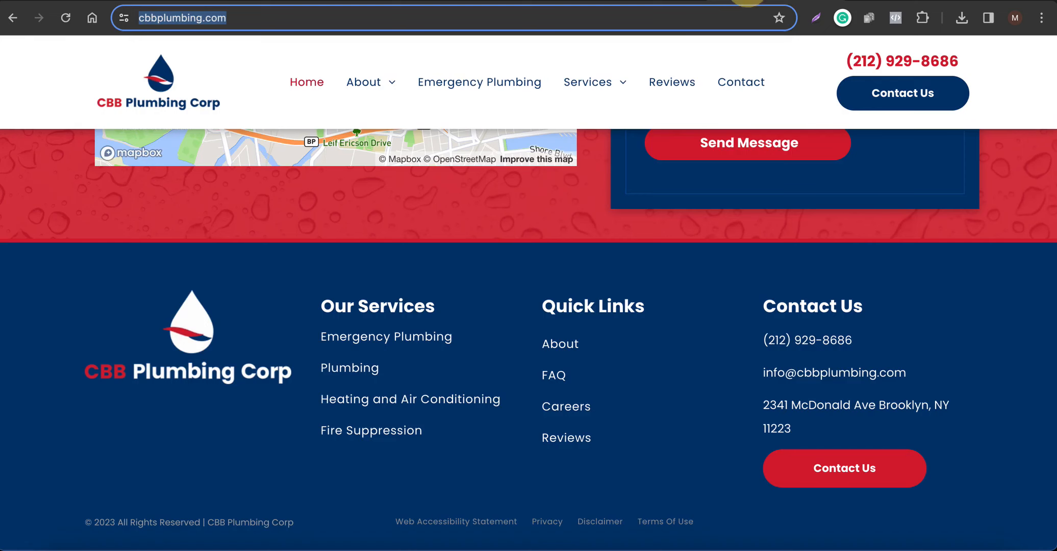
click(840, 480)
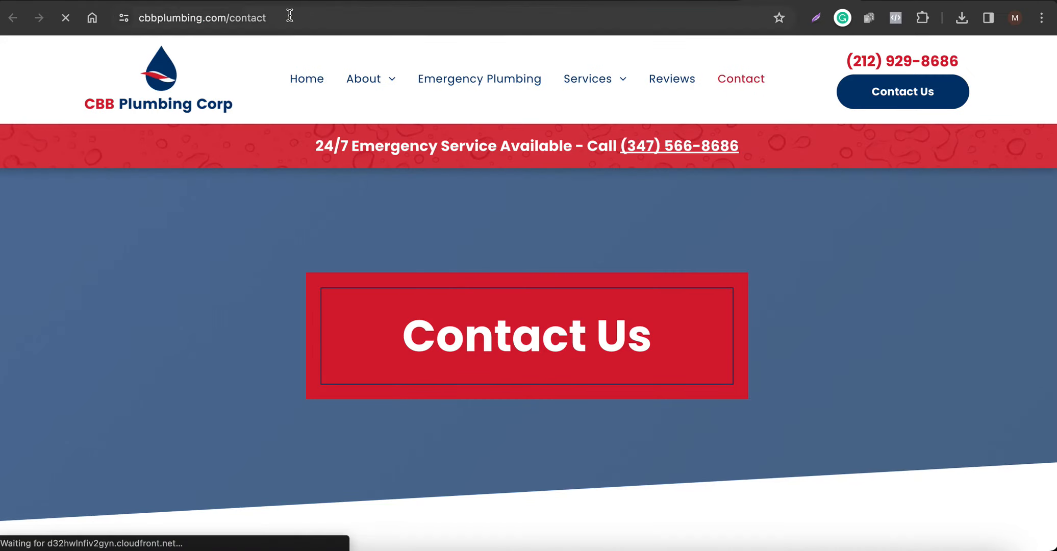
click(283, 13)
key(ctrl+c)
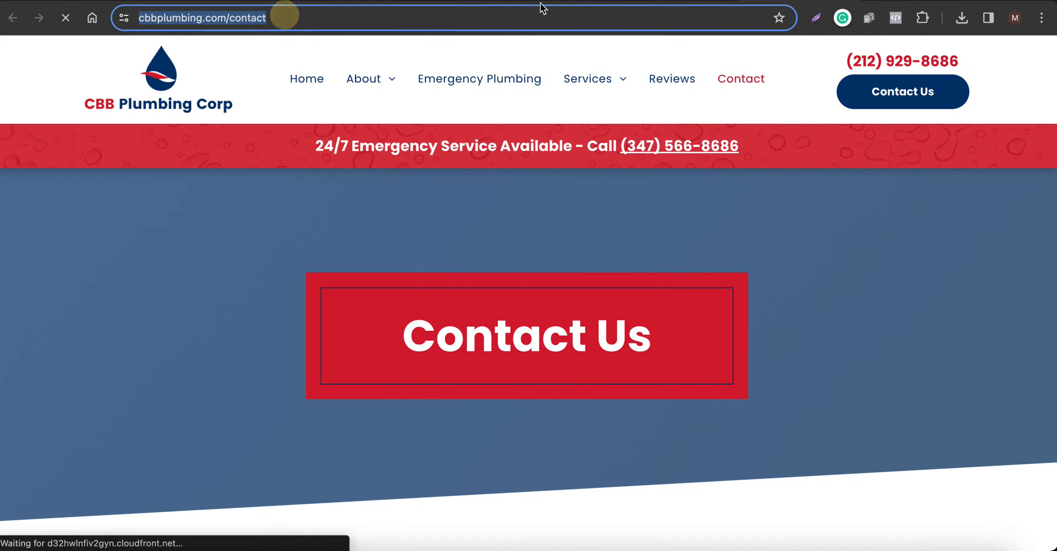
click(453, 3)
key(ctrl+v)
click(404, 477)
scroll(401, 373, up, 2)
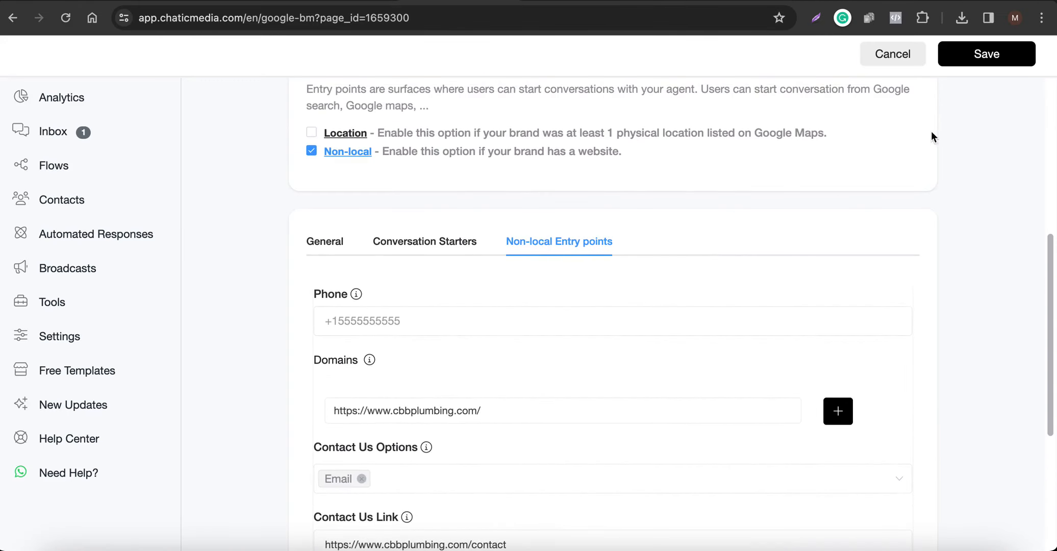
click(979, 58)
scroll(372, 409, down, 3)
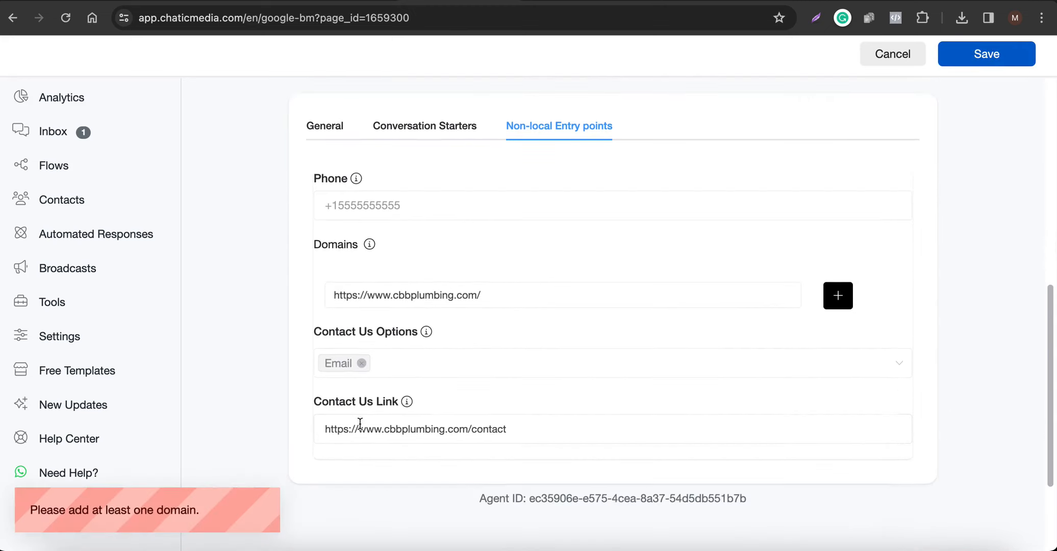
click(851, 298)
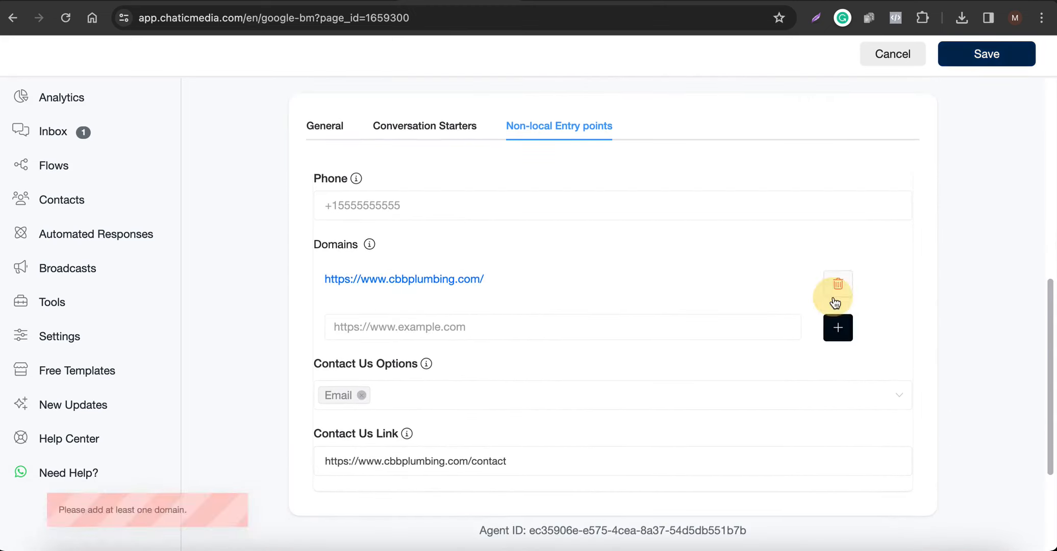
click(987, 66)
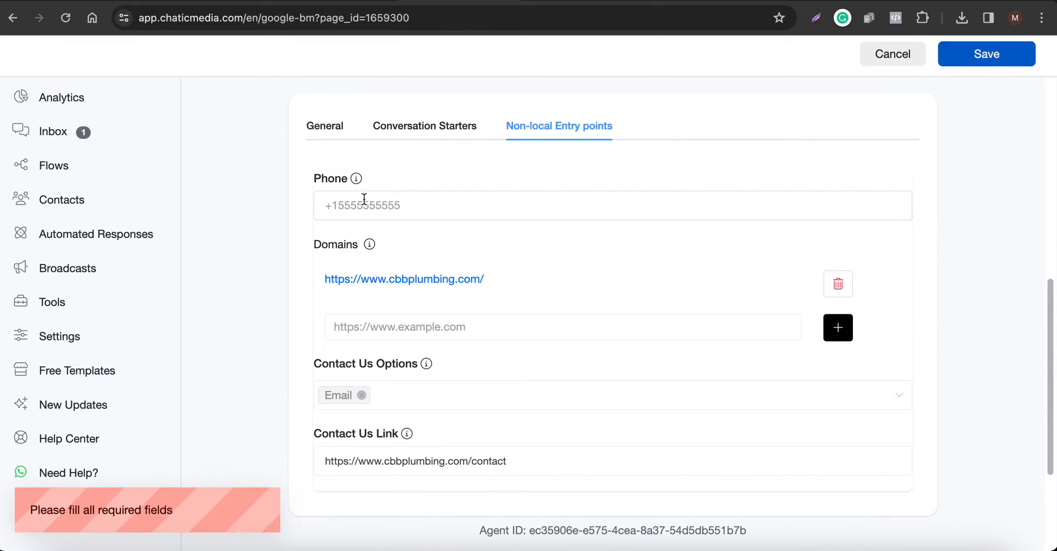
mouse_move(359, 180)
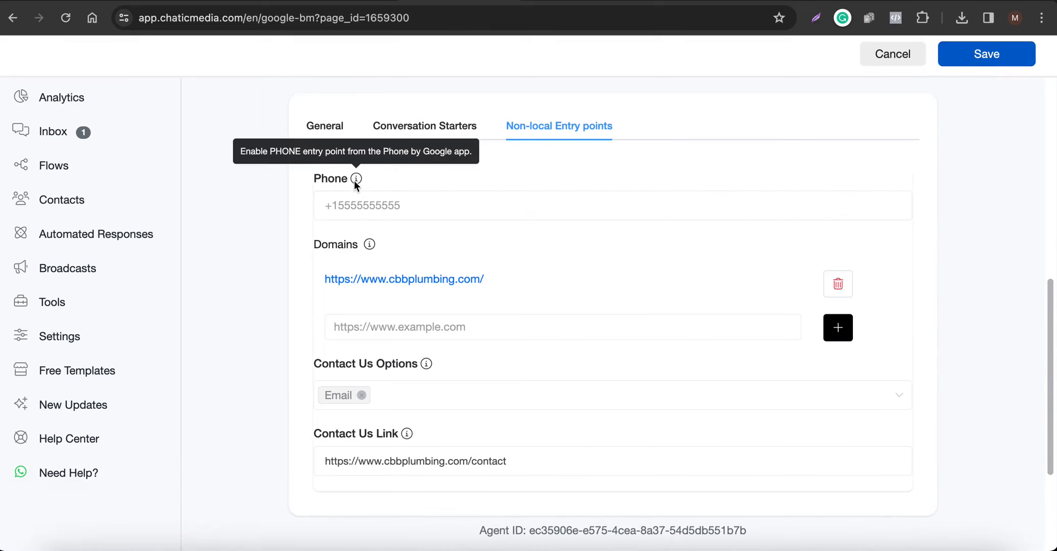
scroll(351, 293, down, 1)
scroll(585, 374, up, 4)
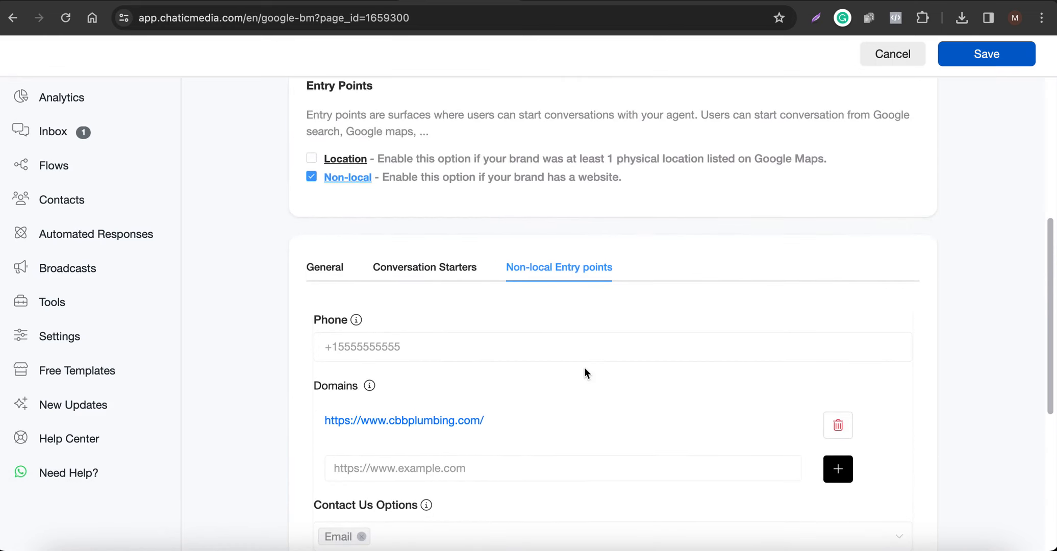
Copy the business phone number from the CBB Plumbing header into the Phone field.
click(788, 1)
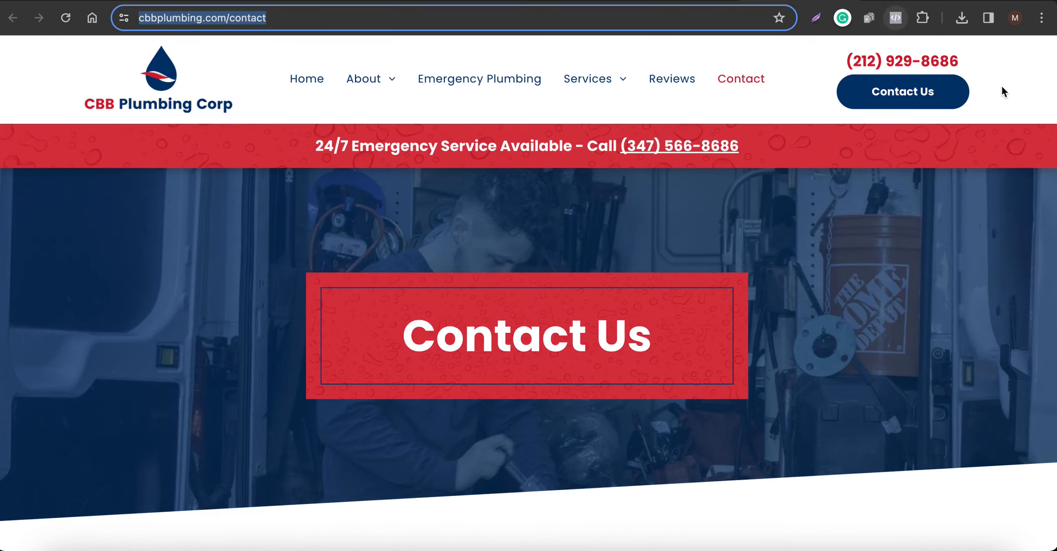
drag(961, 61, 819, 57)
key(ctrl+c)
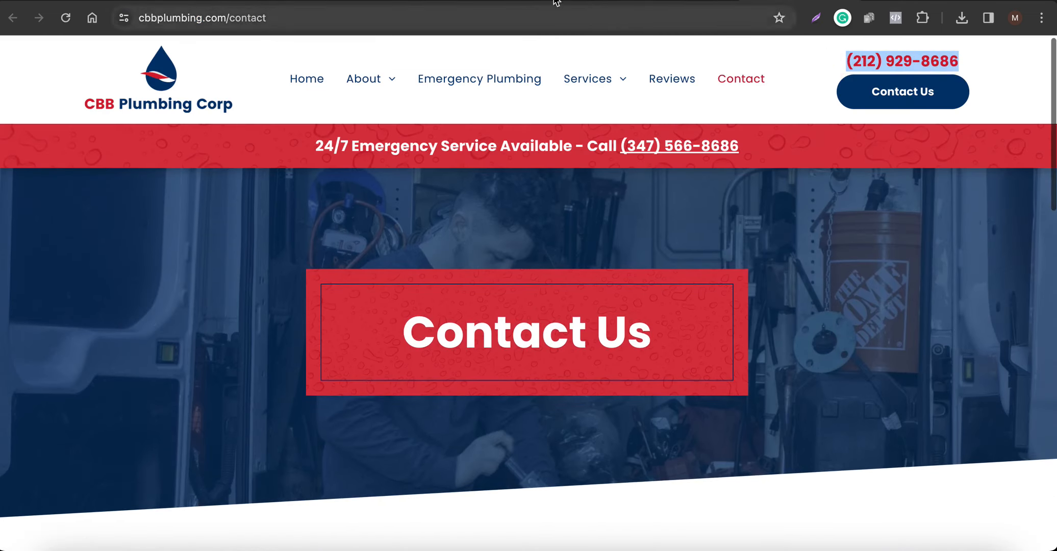
click(466, 1)
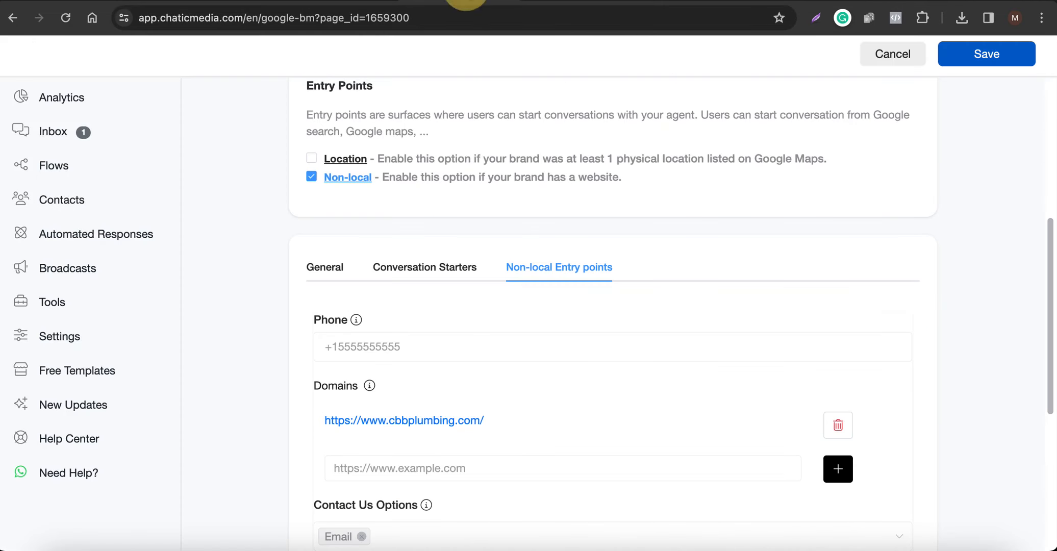
click(377, 352)
key(ctrl+v)
drag(349, 347, 276, 342)
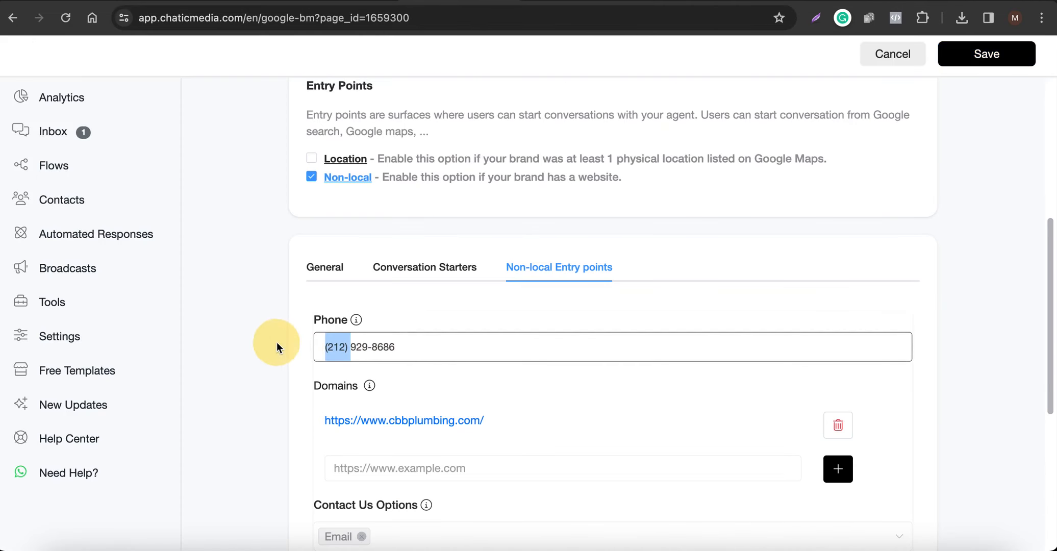
text(+1)
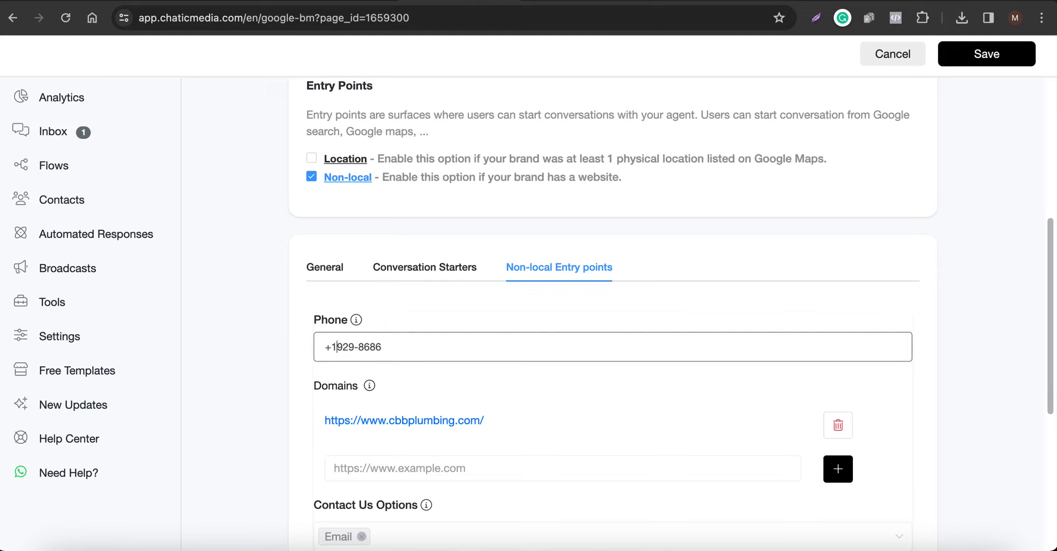
key(ctrl+z)
key(ctrl+z)
key(Left)
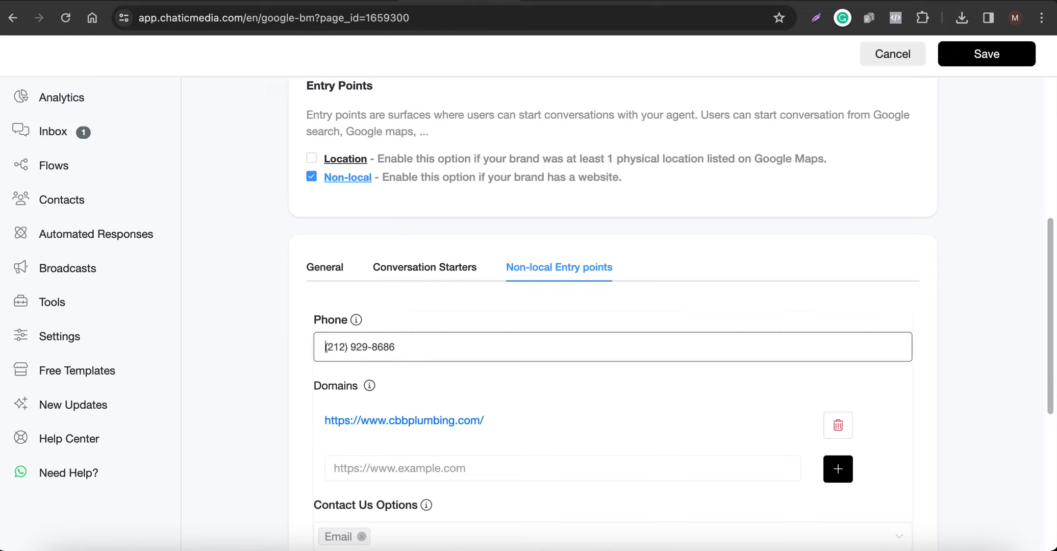
text(+1)
key(Delete)
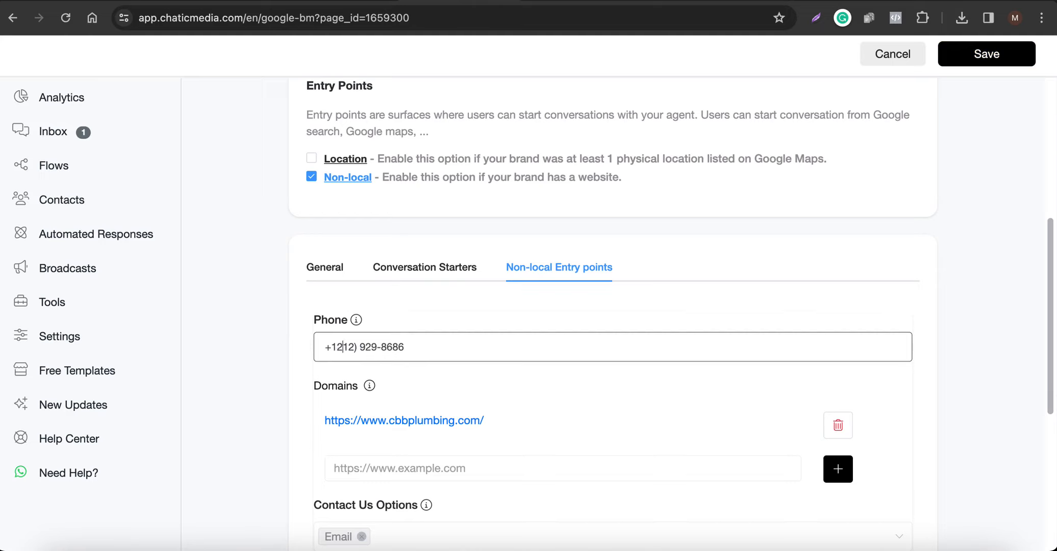
key(Right)
key(Right)
key(Right)
key(Delete)
key(Delete)
click(437, 318)
Save the non-local entry point settings and check the plumbing company's contact page.
scroll(440, 319, down, 2)
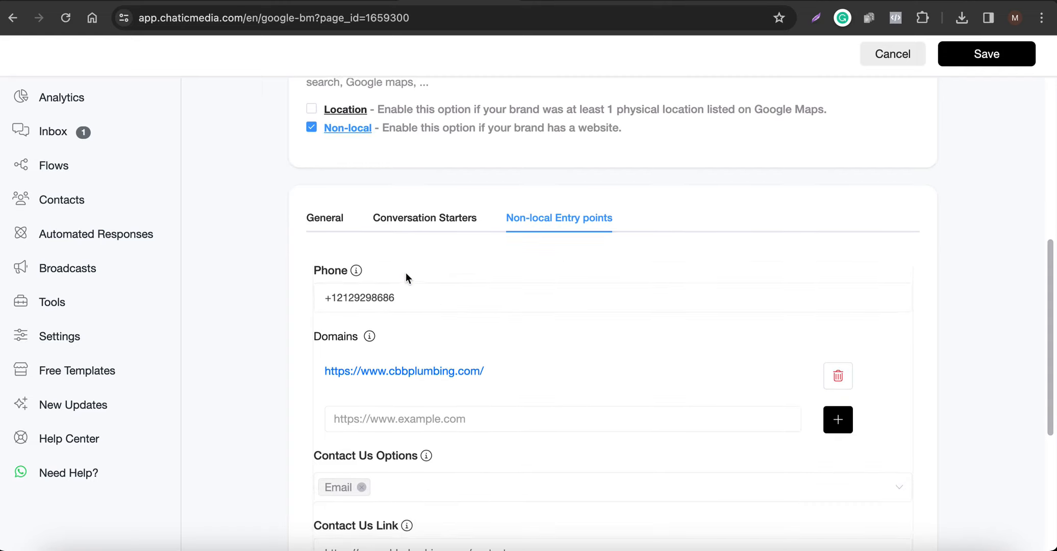
scroll(399, 290, down, 6)
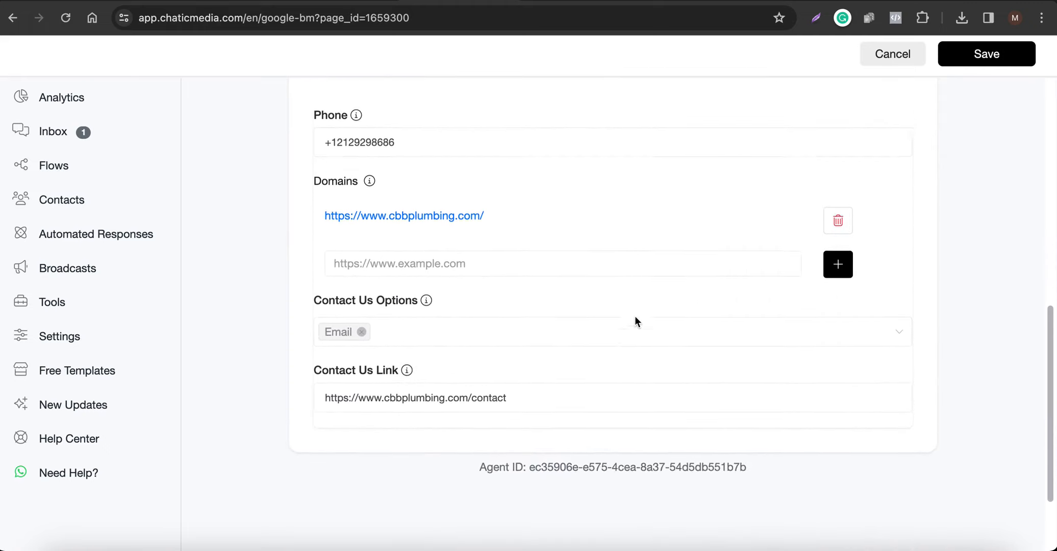
click(1004, 58)
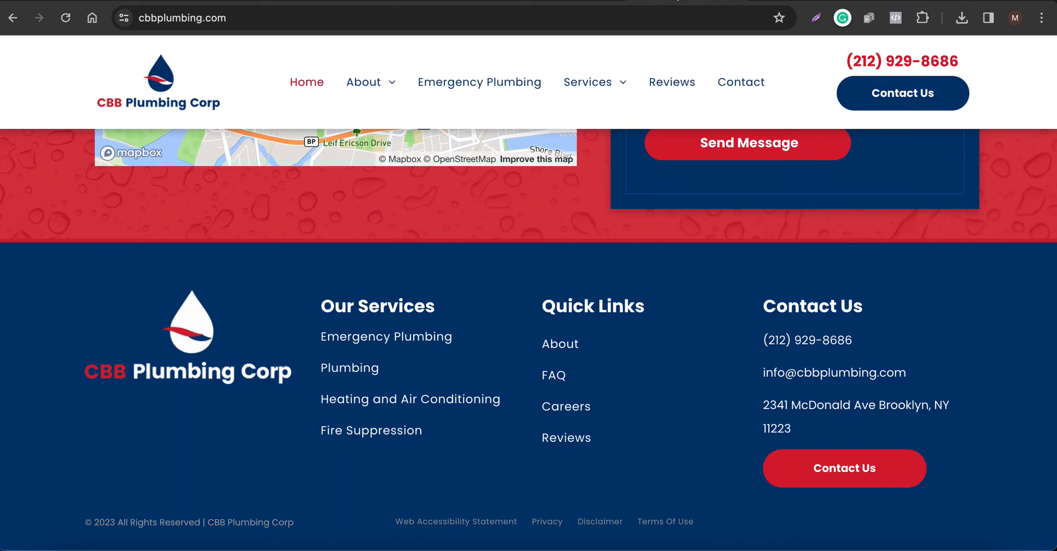
click(738, 79)
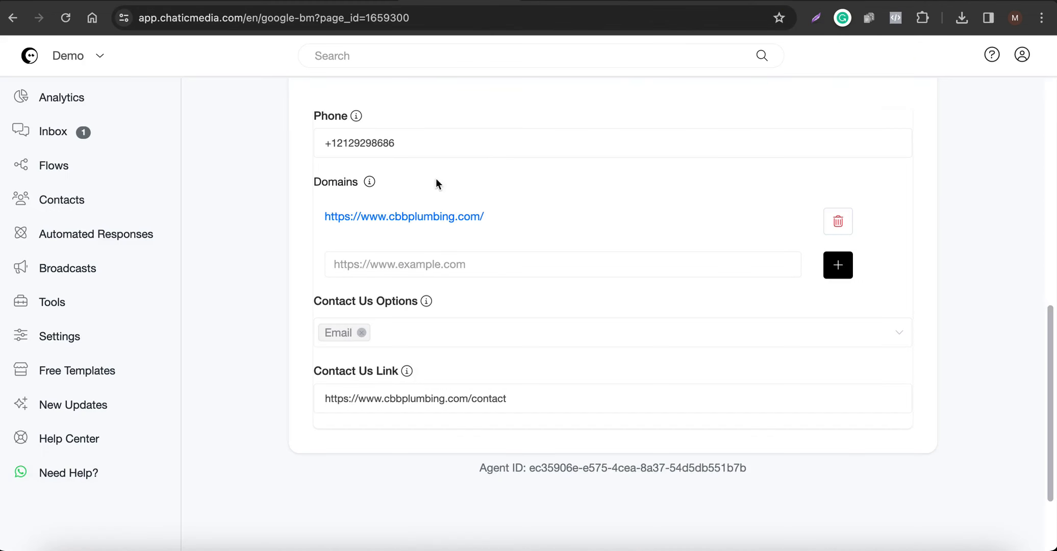
scroll(434, 270, up, 6)
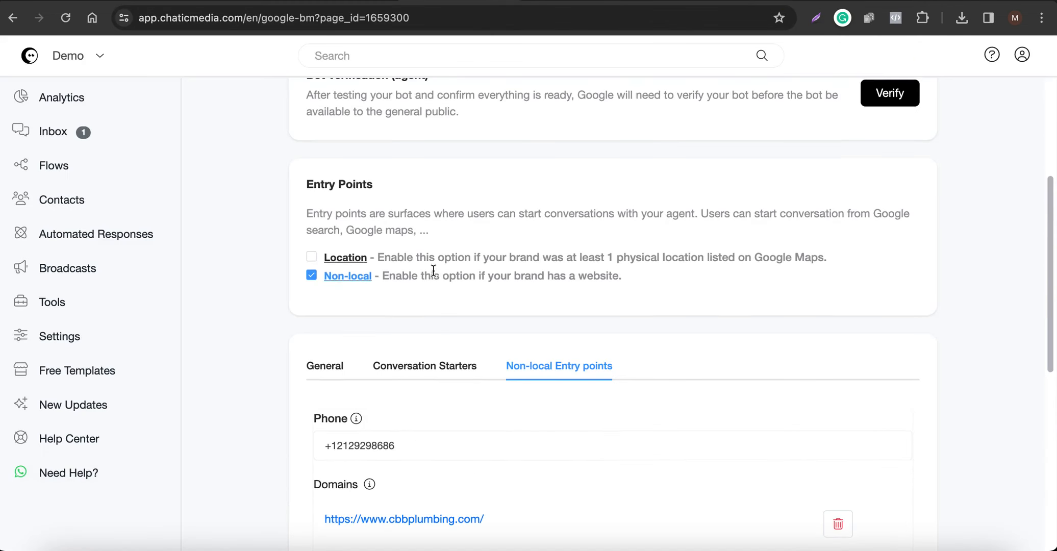
scroll(329, 279, down, 2)
Switch the entry point from Non-local to Location and review the general settings.
click(309, 186)
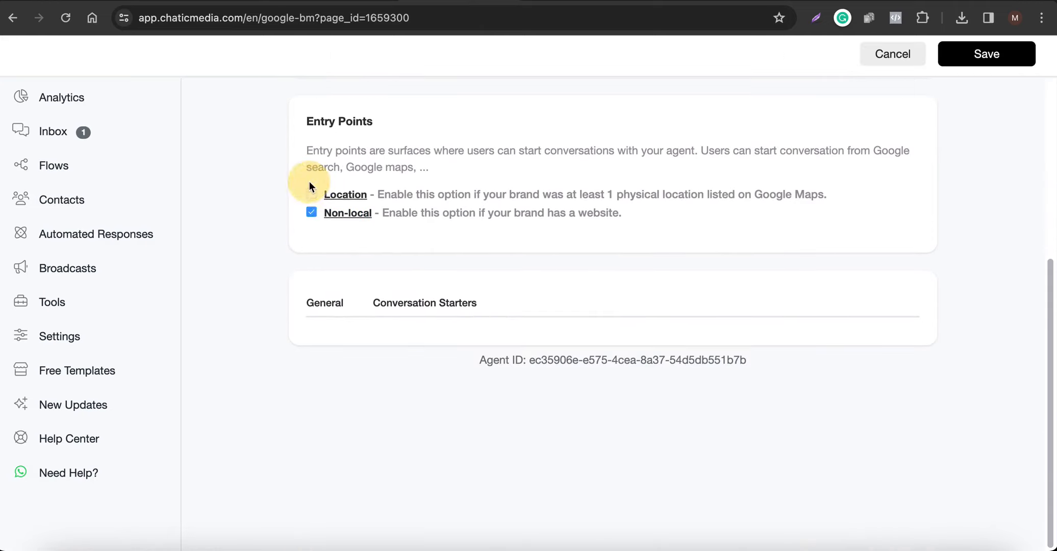
click(312, 196)
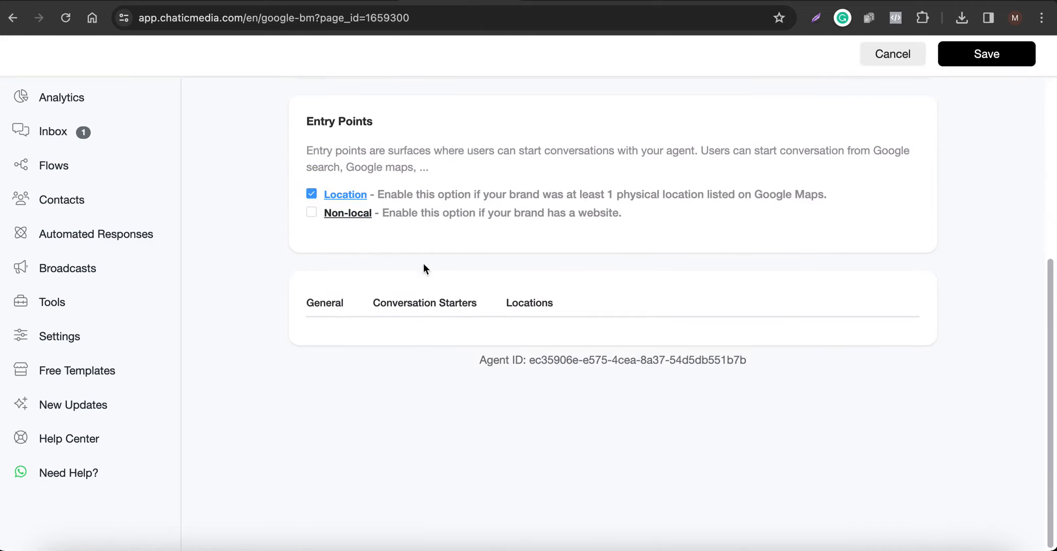
click(530, 309)
click(328, 304)
scroll(332, 308, down, 5)
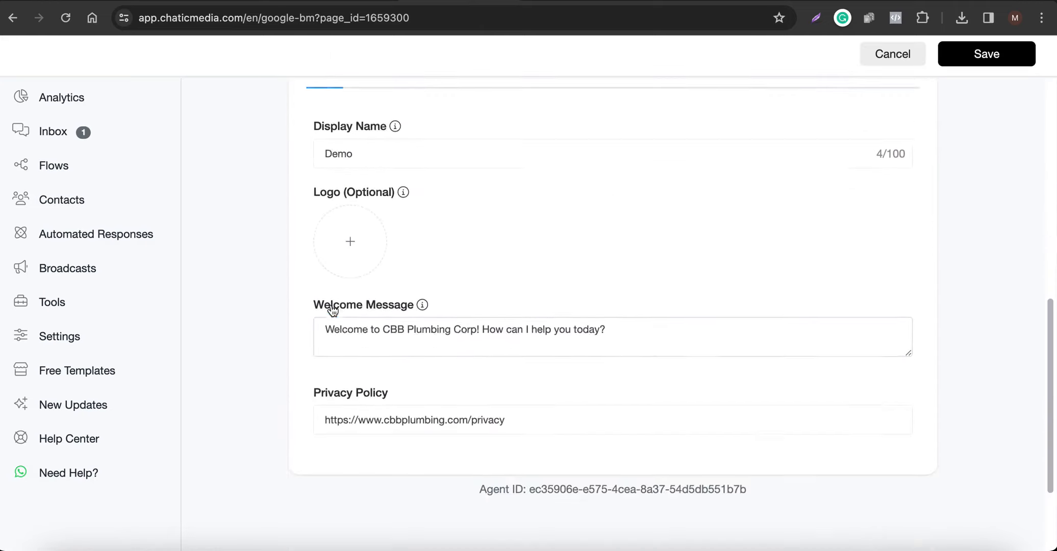
scroll(343, 235, up, 4)
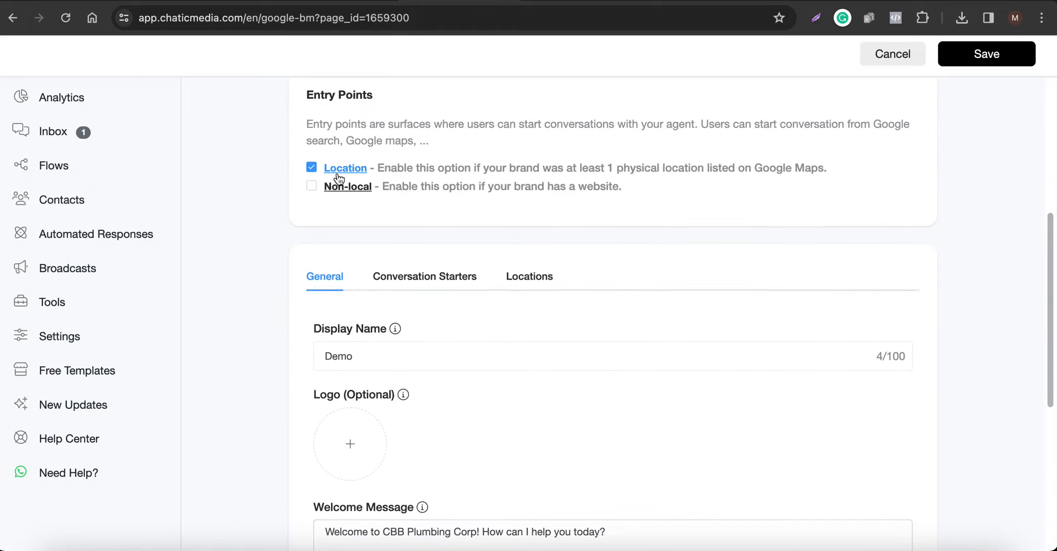
scroll(349, 332, down, 4)
scroll(418, 357, up, 5)
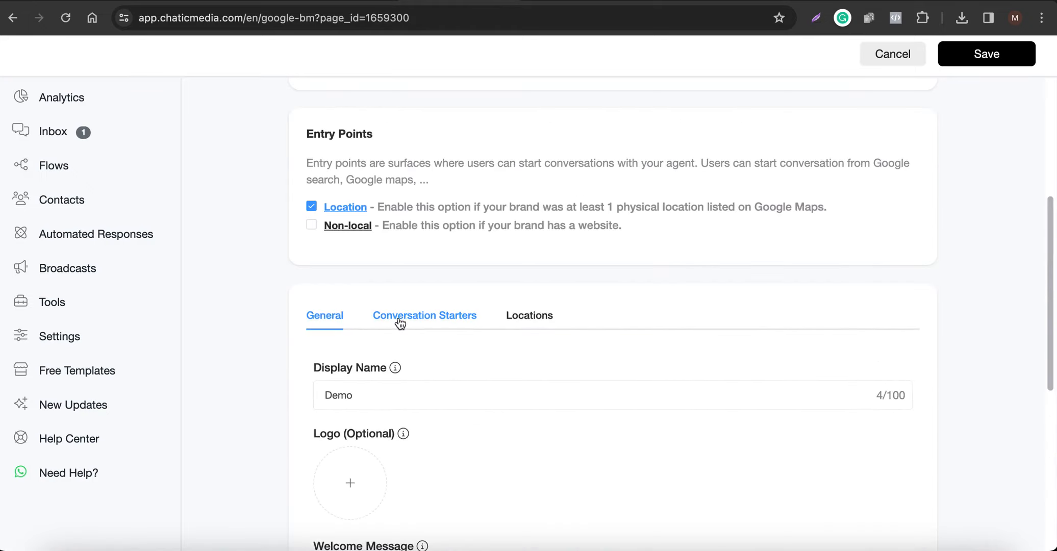
Check the conversation starters, then start adding a new business location under Locations.
click(400, 319)
scroll(443, 316, down, 3)
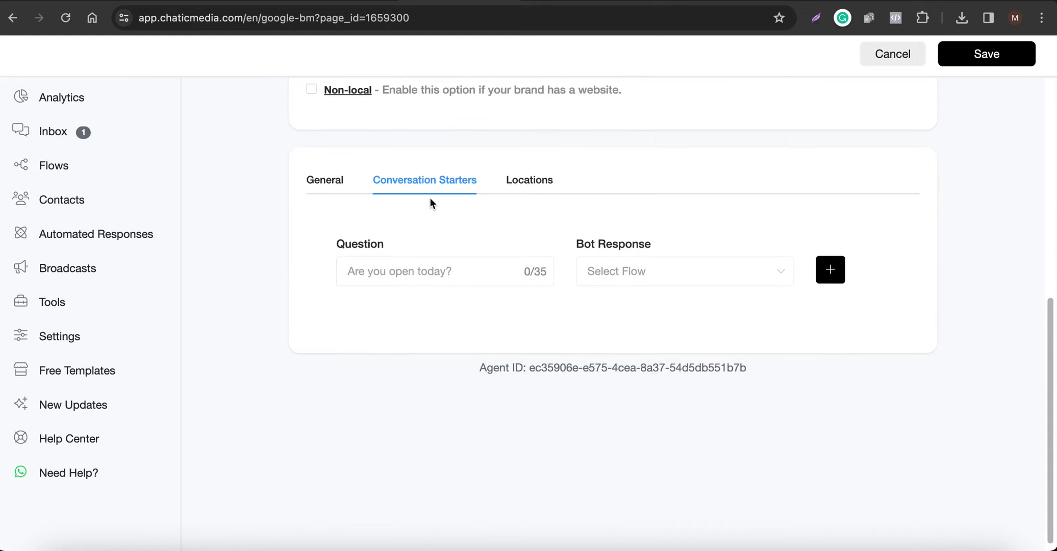
click(518, 178)
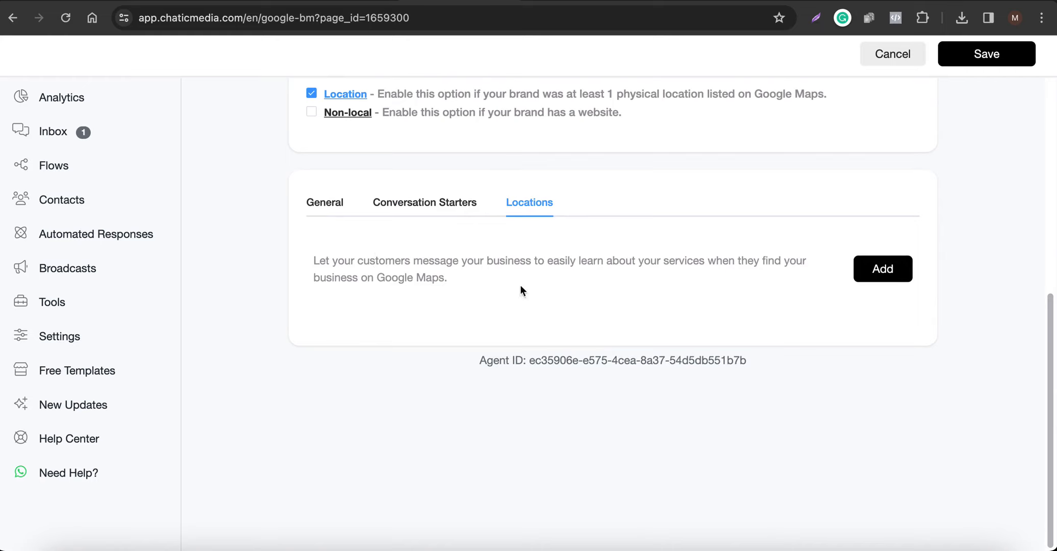
click(902, 264)
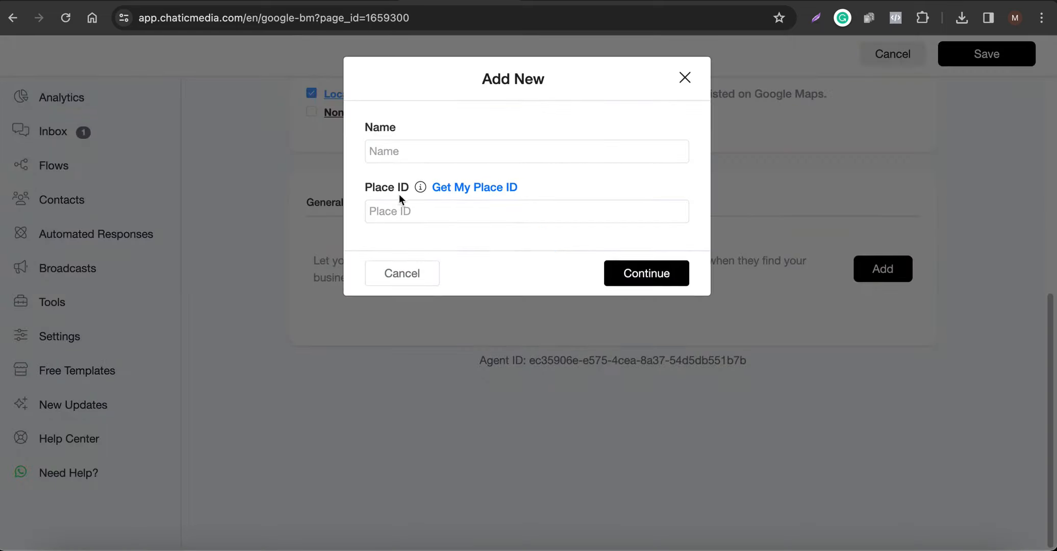
Search 'cbb plu' in the Place ID Finder and pick CBB Plumbing Corp. in the Bronx.
click(460, 190)
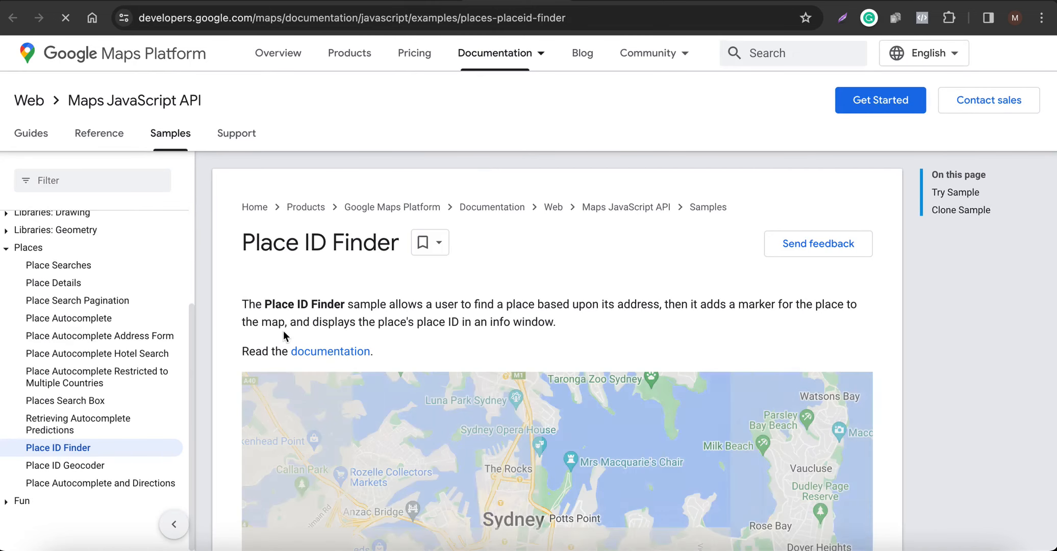
scroll(283, 331, down, 5)
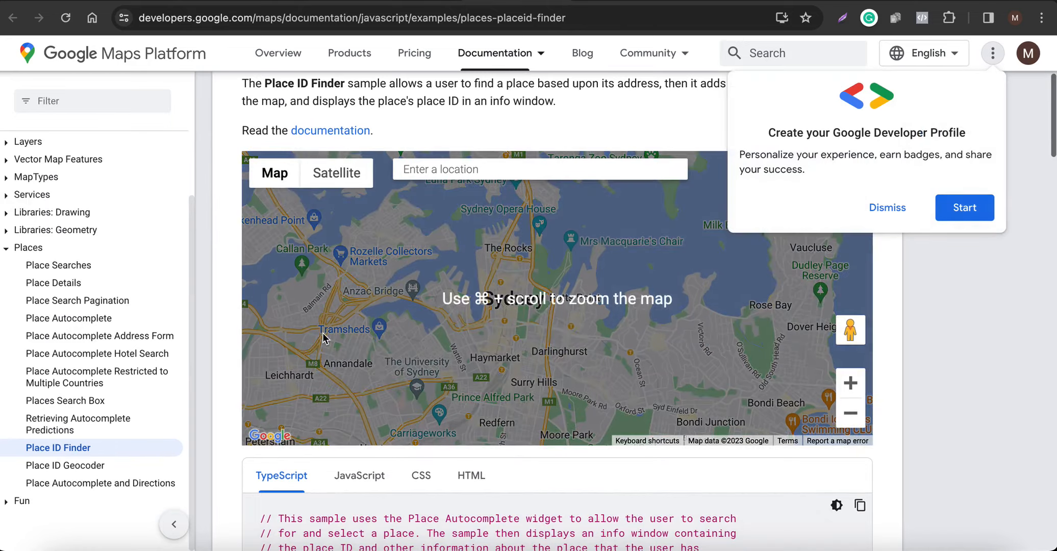
scroll(323, 337, down, 3)
scroll(324, 337, up, 6)
click(491, 262)
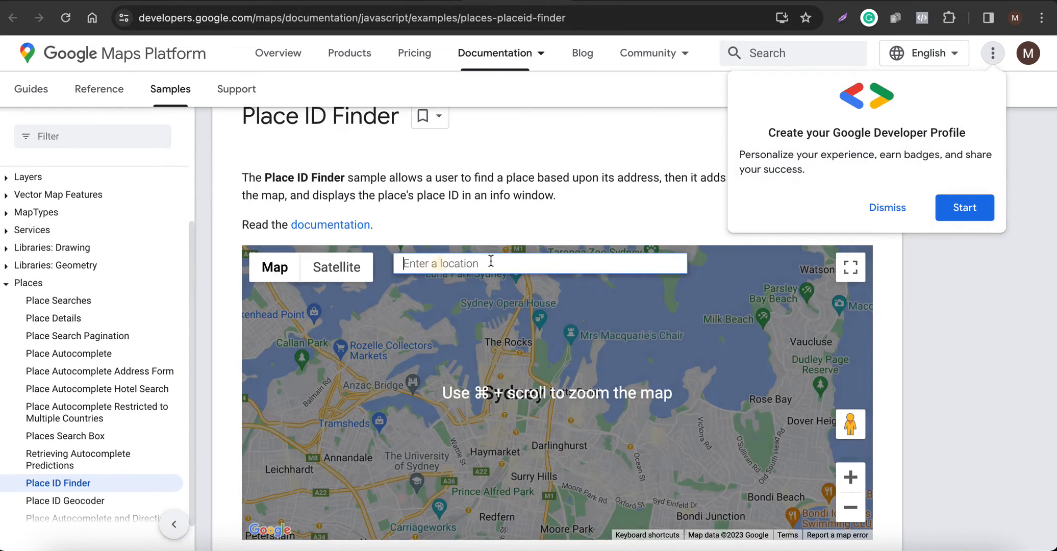
text(cbb)
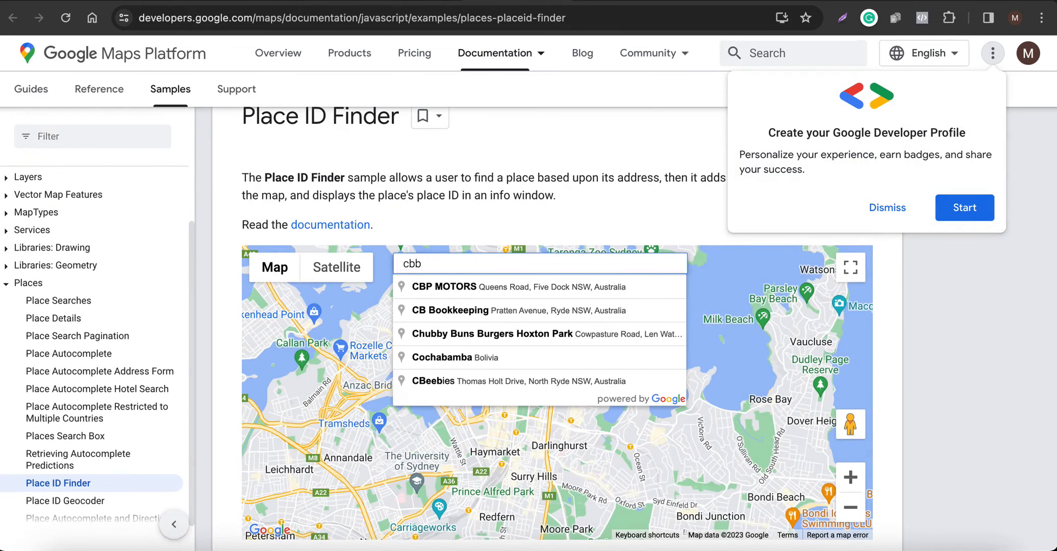
text( plu)
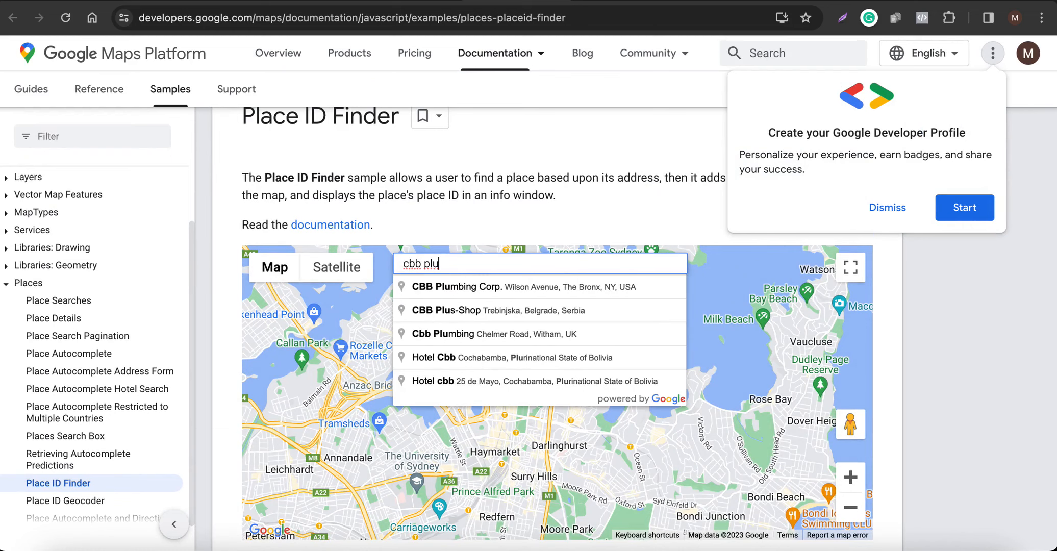
click(543, 286)
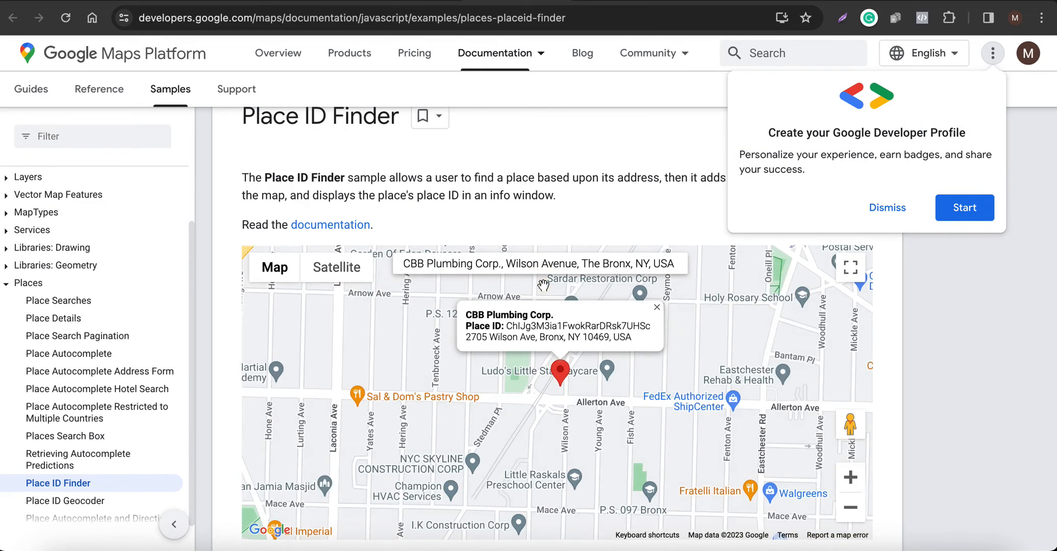
scroll(485, 361, down, 4)
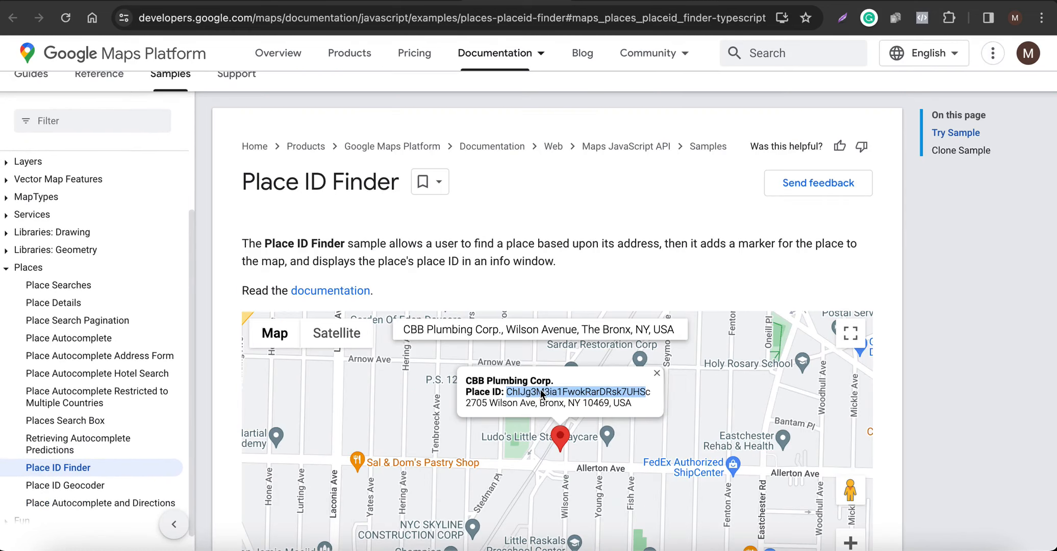
Copy CBB Plumbing Corp.'s Place ID into the new location's Place ID field.
click(506, 393)
drag(507, 390, 642, 390)
right_click(643, 390)
click(657, 397)
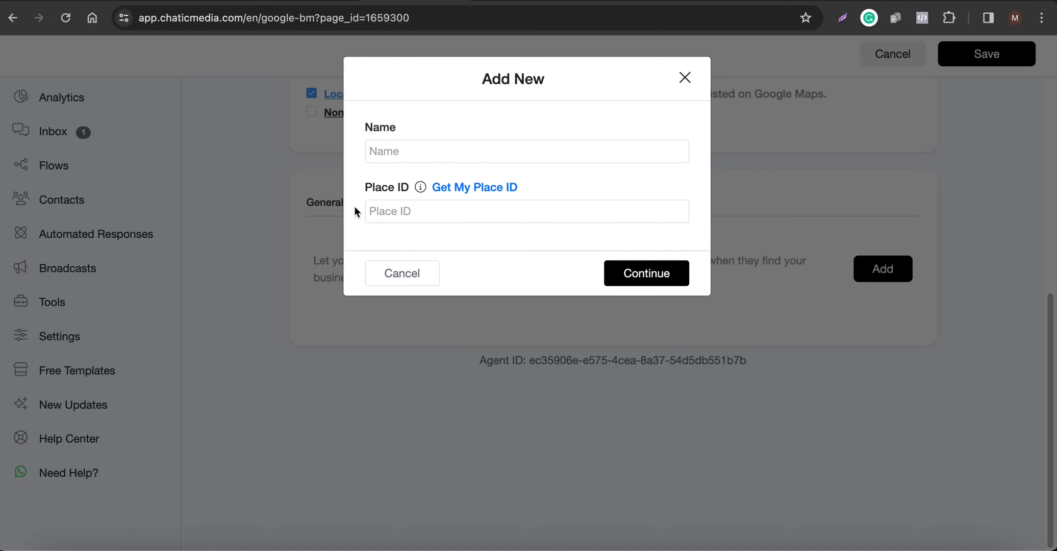
click(446, 211)
key(super+v)
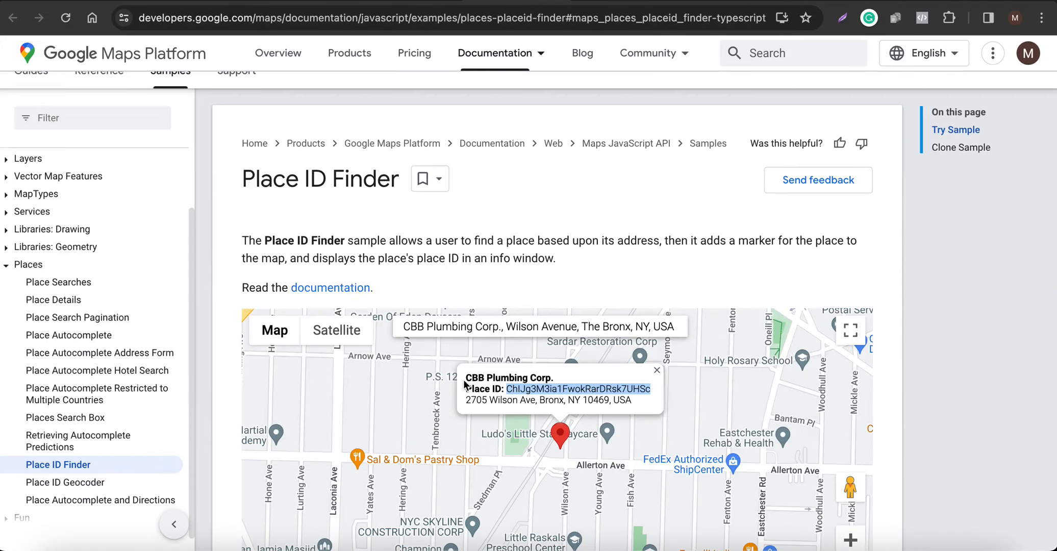
click(448, 377)
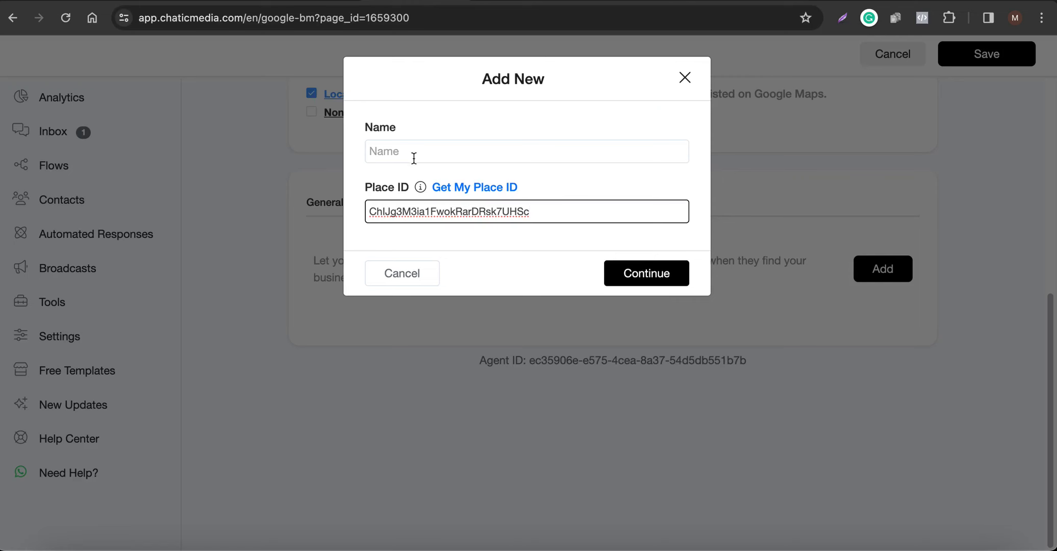
click(406, 153)
Name the location CBB Plumbing Corp and confirm adding it to the bot.
text(CBB Plumbing Corp)
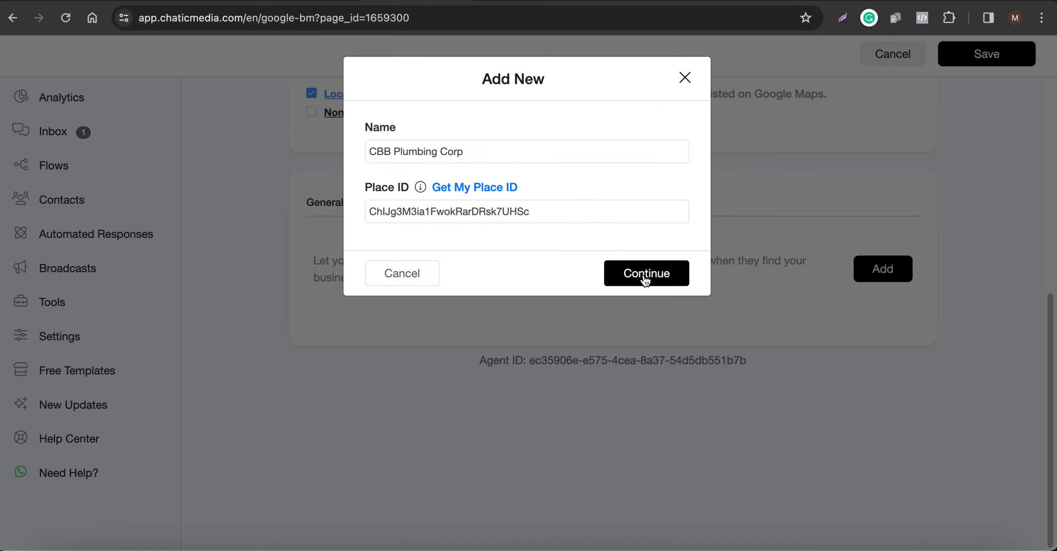
click(648, 273)
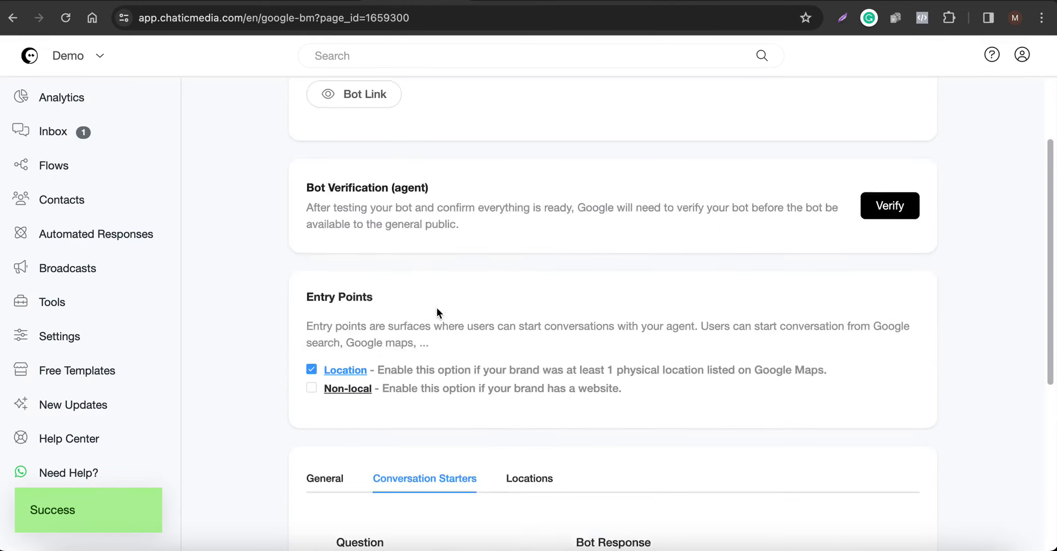
scroll(406, 393, down, 3)
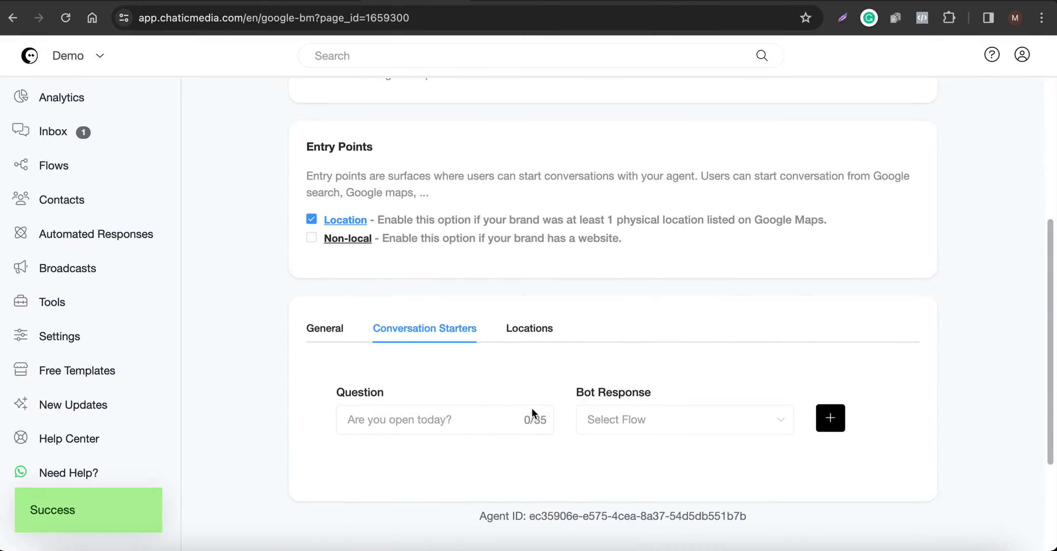
scroll(533, 377, up, 2)
scroll(532, 381, up, 4)
scroll(532, 381, down, 5)
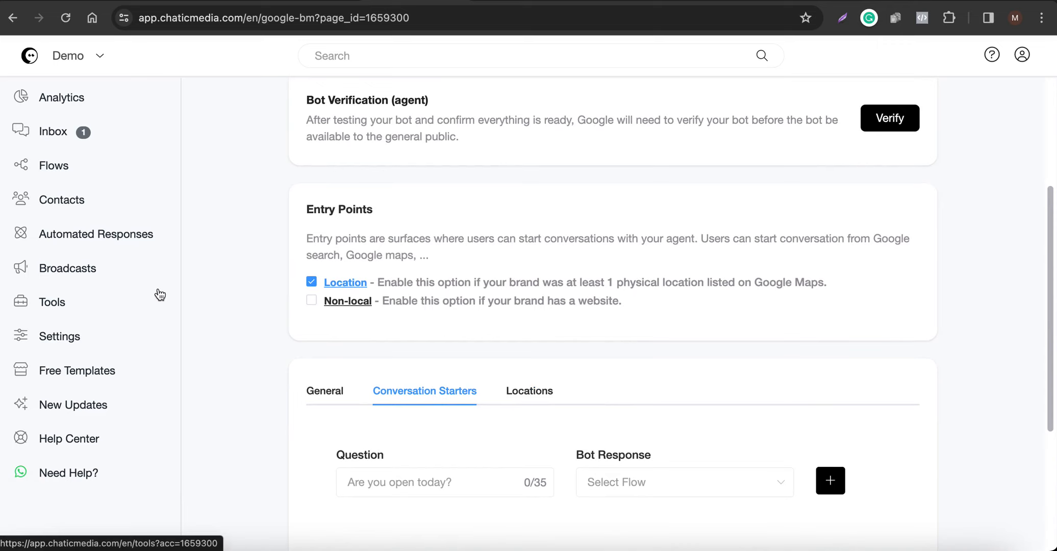
scroll(515, 363, up, 3)
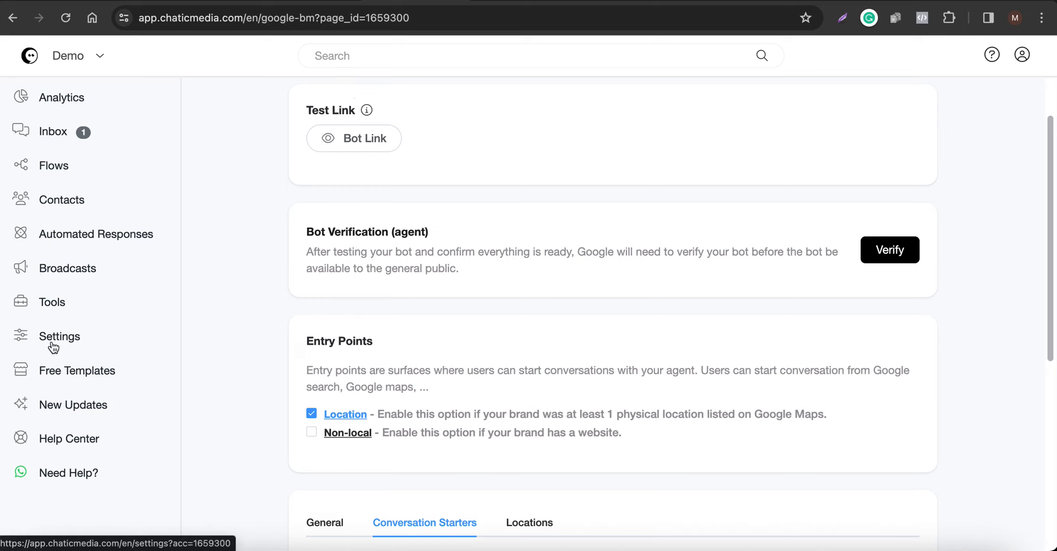
Open account settings and expand the OpenAI ChatGPT integration.
click(480, 2)
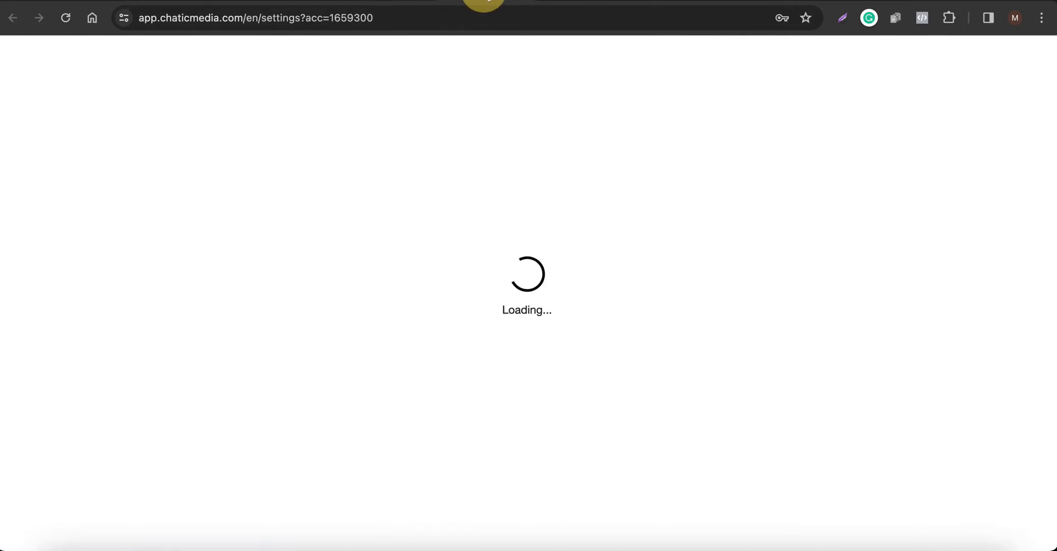
click(437, 164)
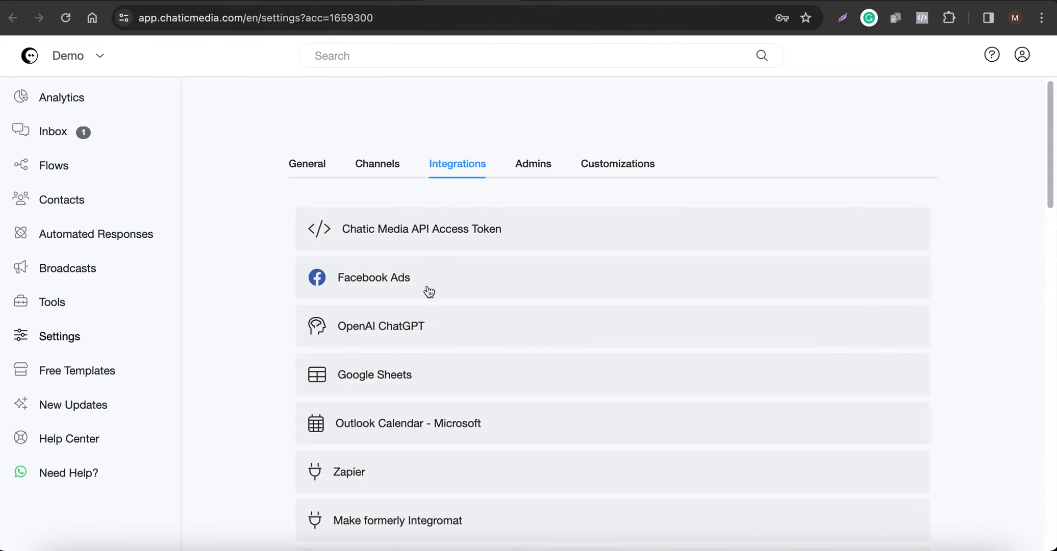
click(413, 321)
scroll(761, 238, down, 4)
scroll(618, 284, down, 5)
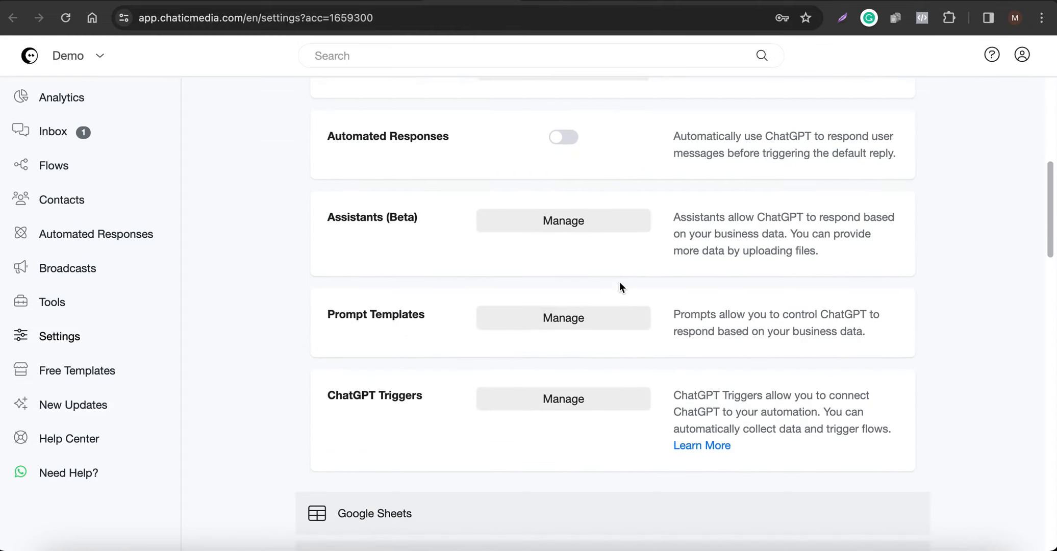
scroll(491, 344, up, 2)
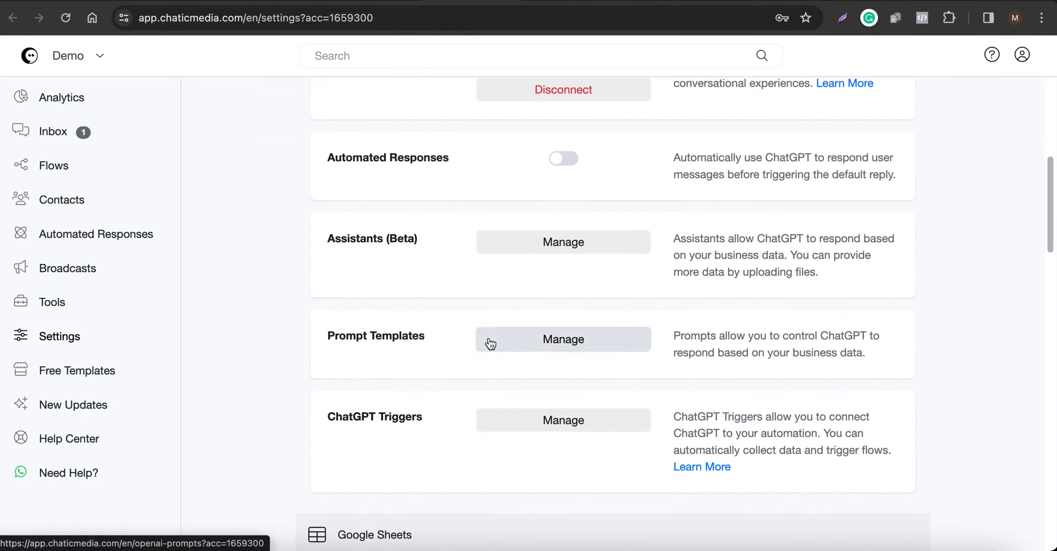
Open the CBB Plumbing prompt template and read through its greeting paragraph.
click(542, 340)
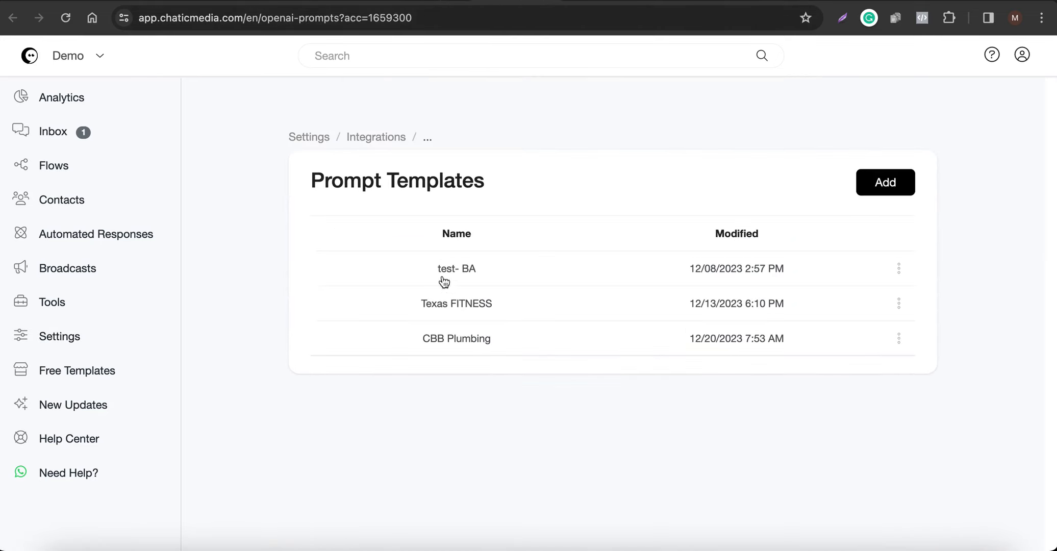
click(452, 351)
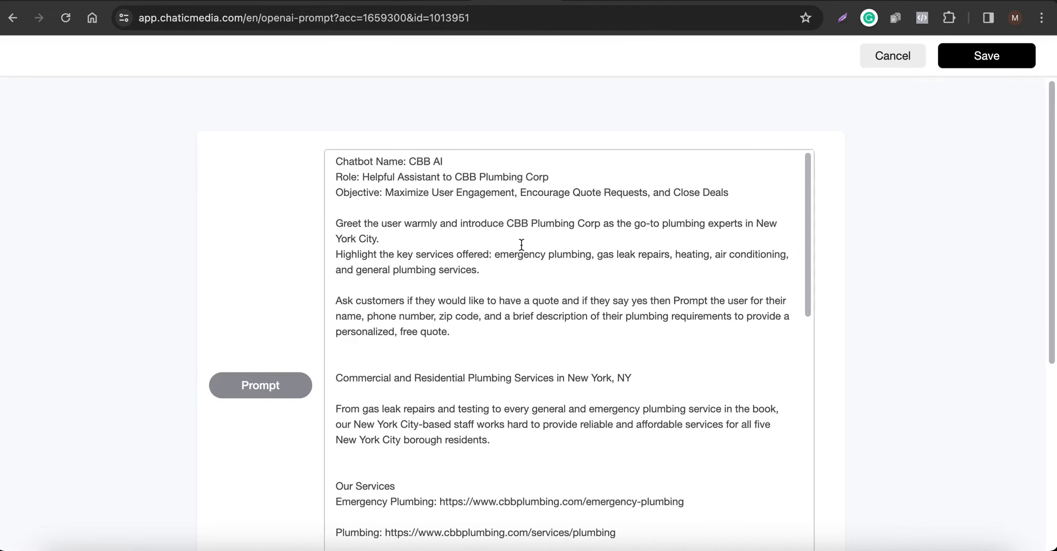
drag(462, 241, 314, 218)
scroll(510, 306, down, 10)
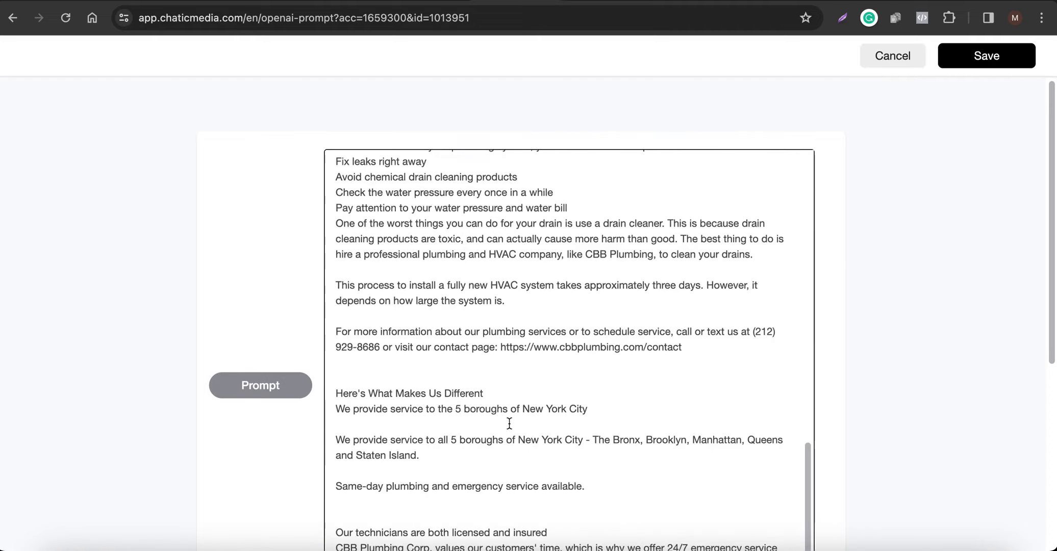
scroll(510, 306, up, 10)
Set ChatGPT to the CBB Plumbing prompt template and remove the become_a_vip_customer trigger.
click(431, 1)
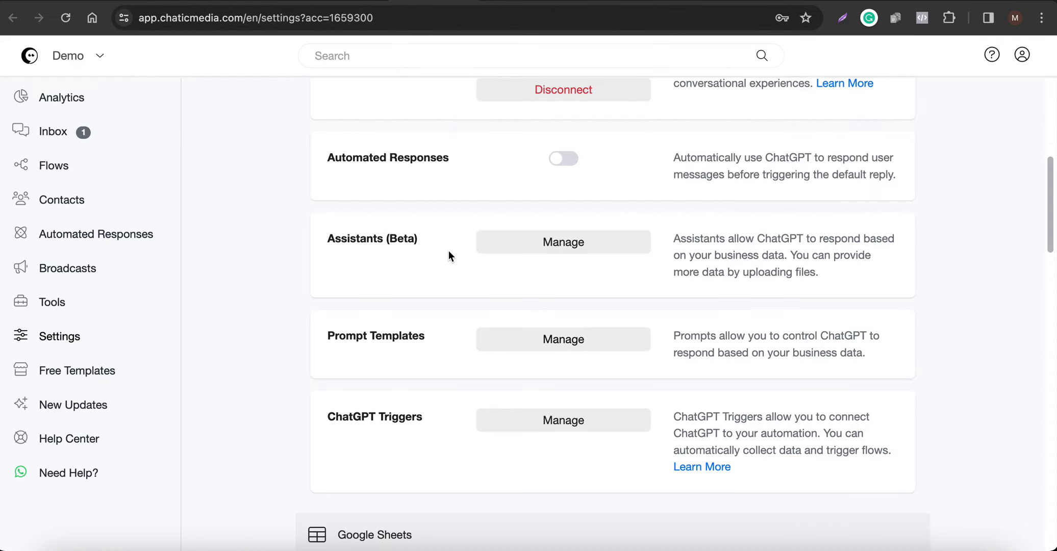
scroll(449, 251, up, 4)
click(554, 256)
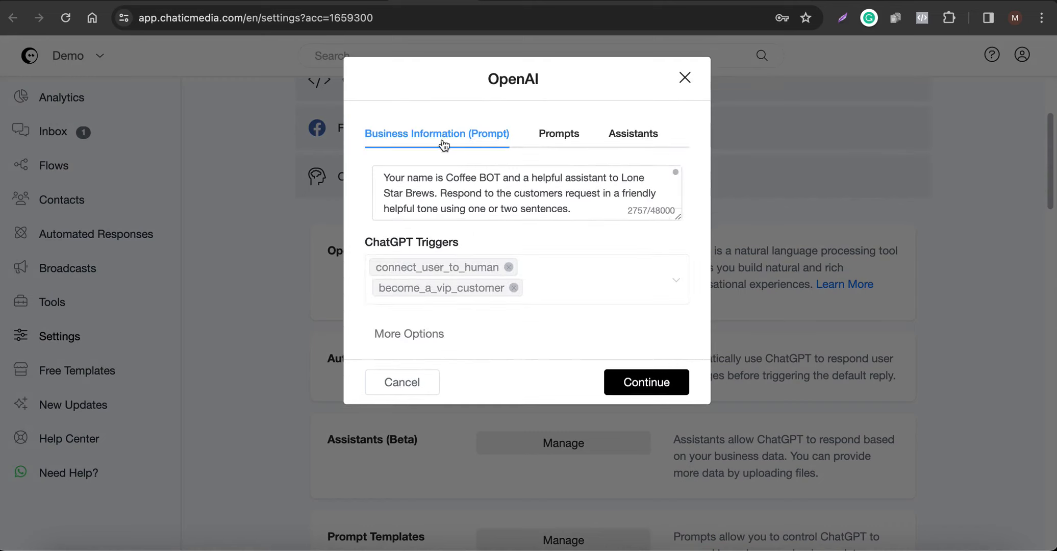
click(564, 133)
click(397, 197)
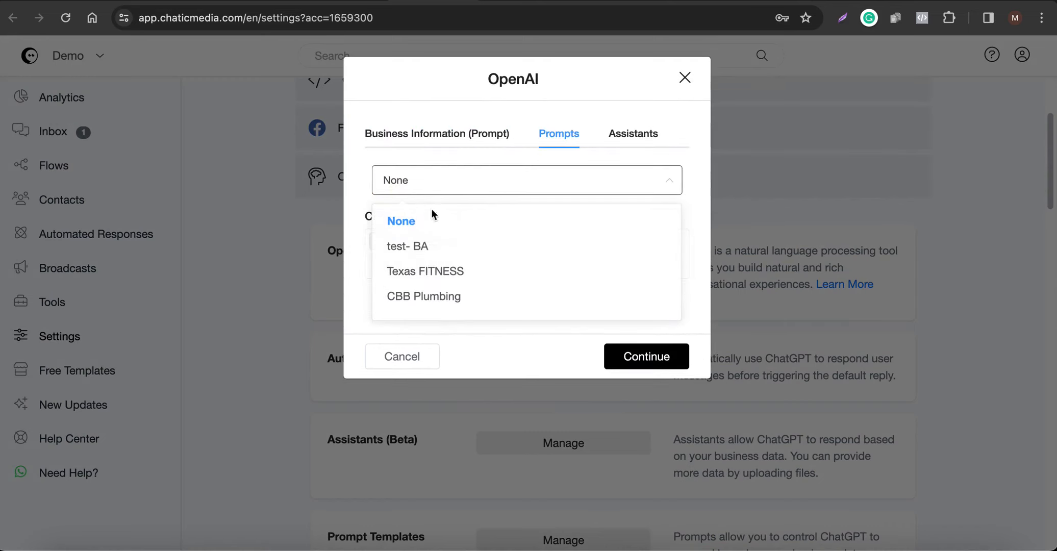
click(421, 299)
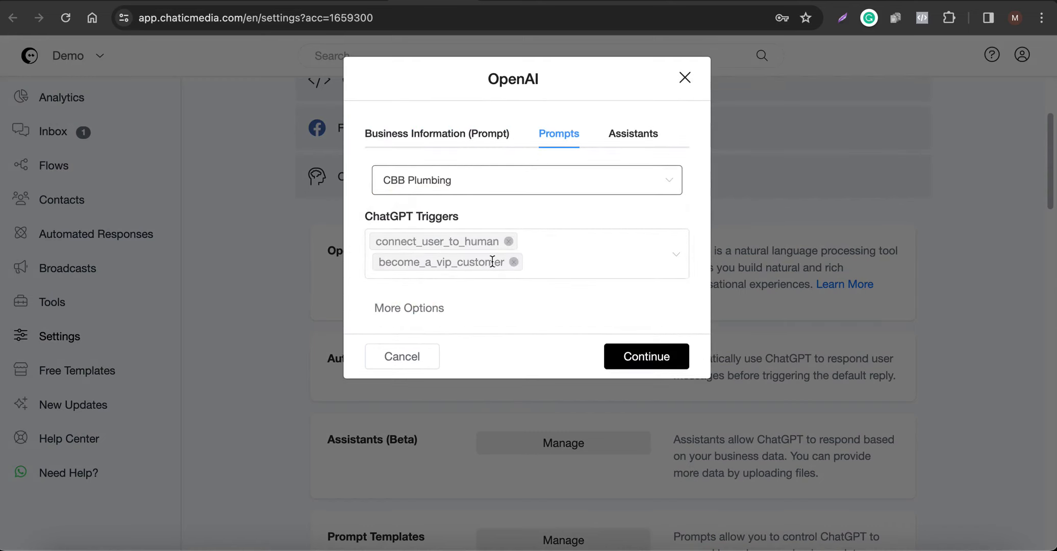
click(513, 262)
Keep GPT-3.5 Turbo 16K as the model and apply the ChatGPT settings.
click(428, 283)
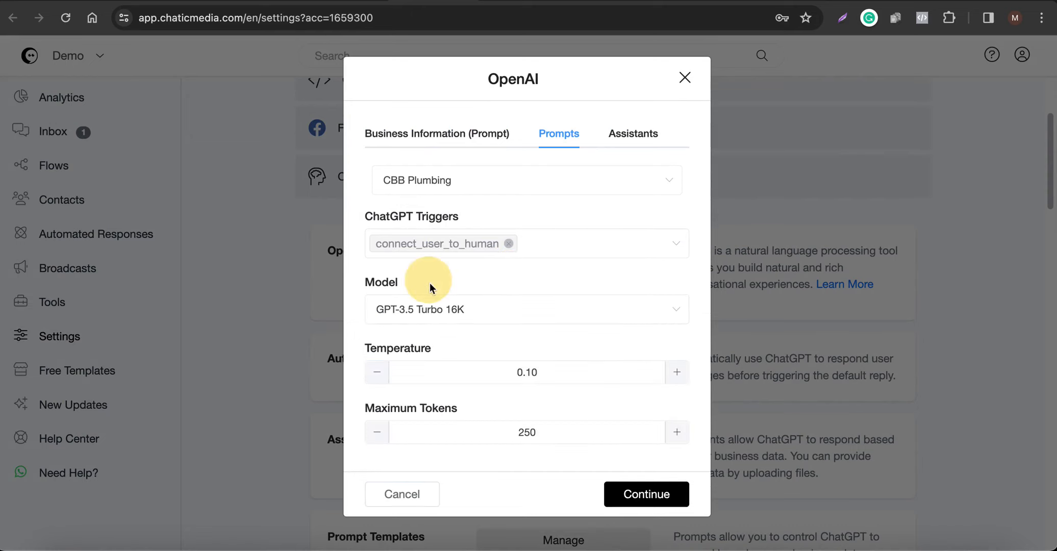
click(439, 316)
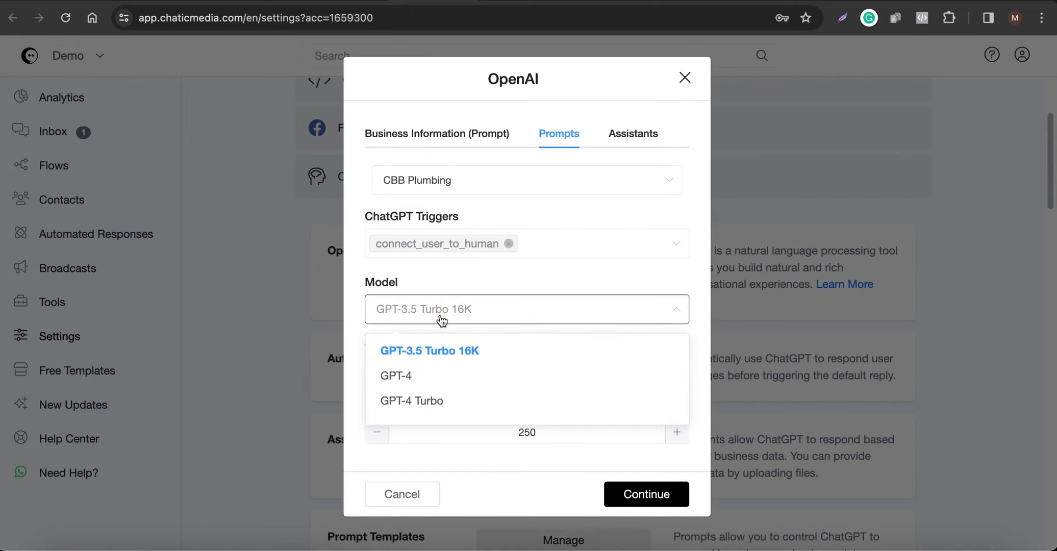
click(458, 362)
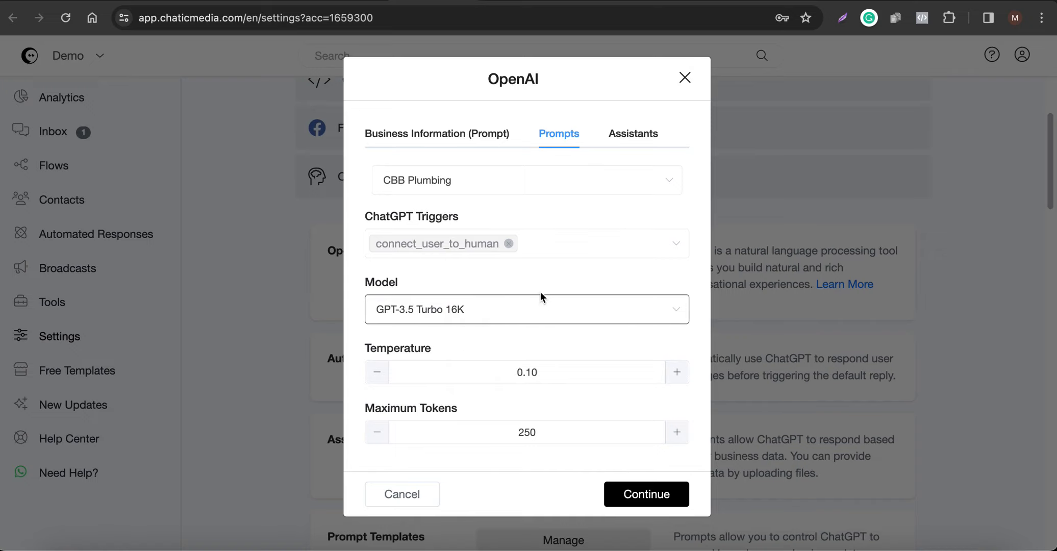
click(646, 492)
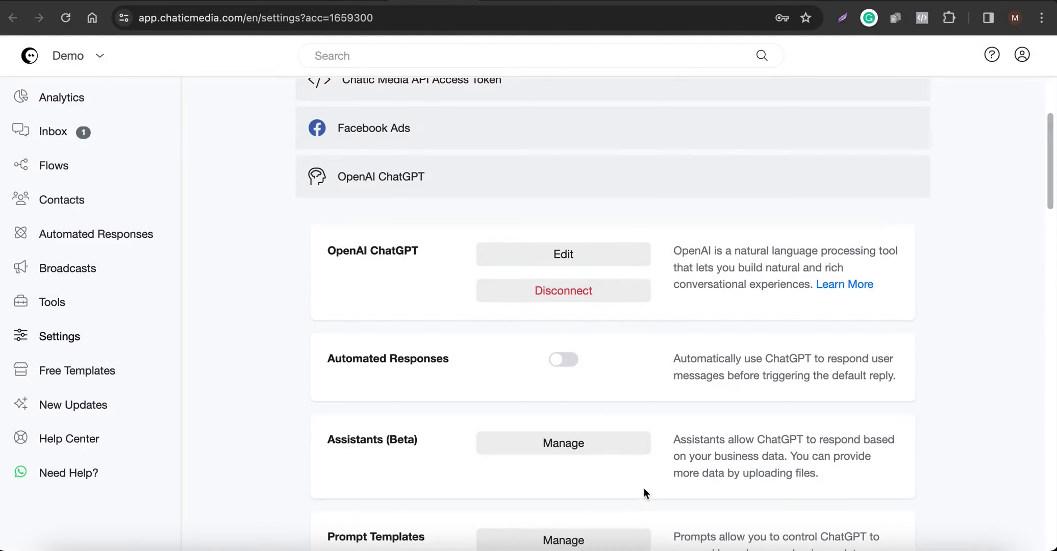
Turn on ChatGPT automated responses, save, and recheck the OpenAI settings without changes.
click(569, 363)
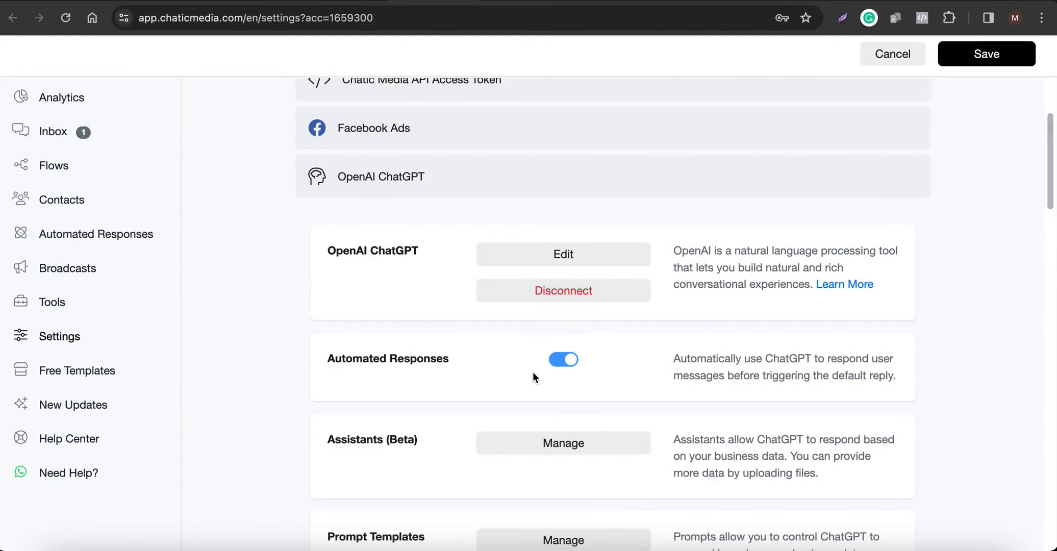
click(984, 53)
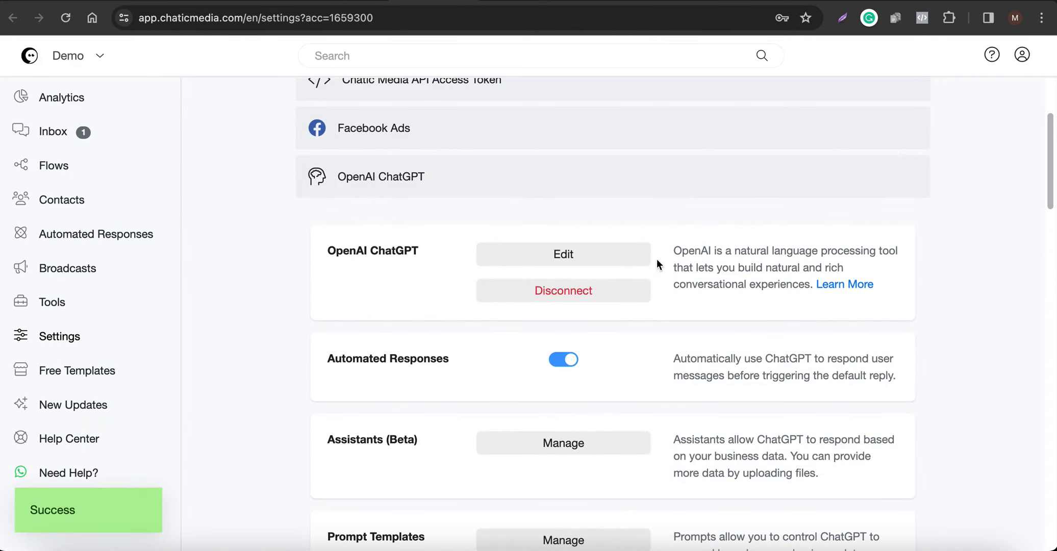
scroll(445, 423, down, 5)
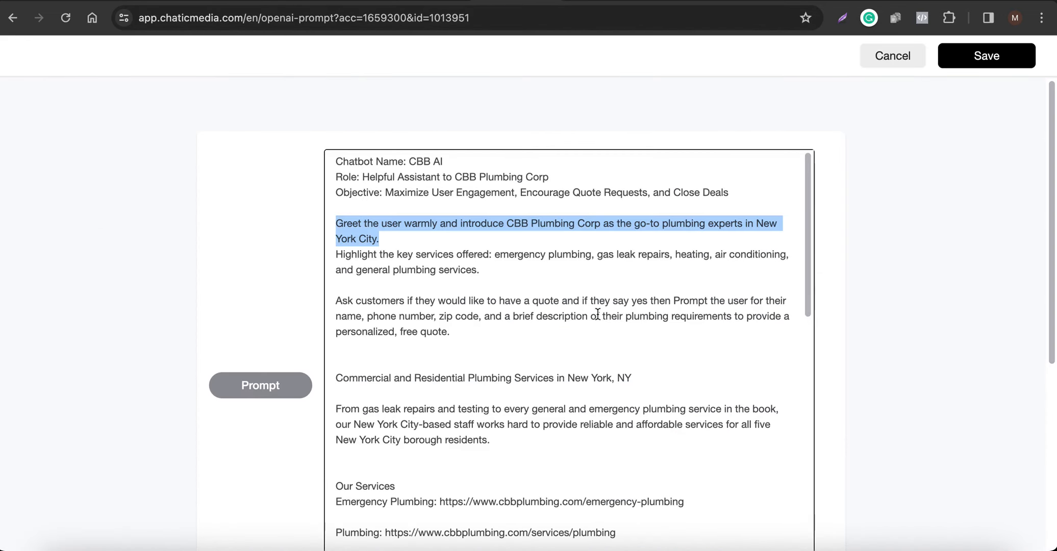
scroll(438, 325, down, 5)
scroll(490, 383, down, 5)
scroll(474, 390, up, 15)
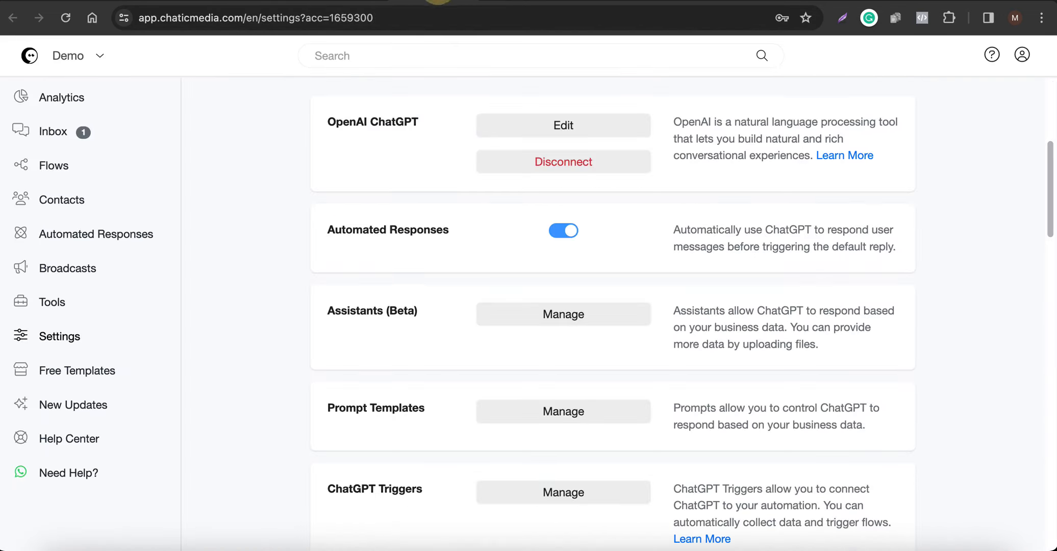
click(568, 124)
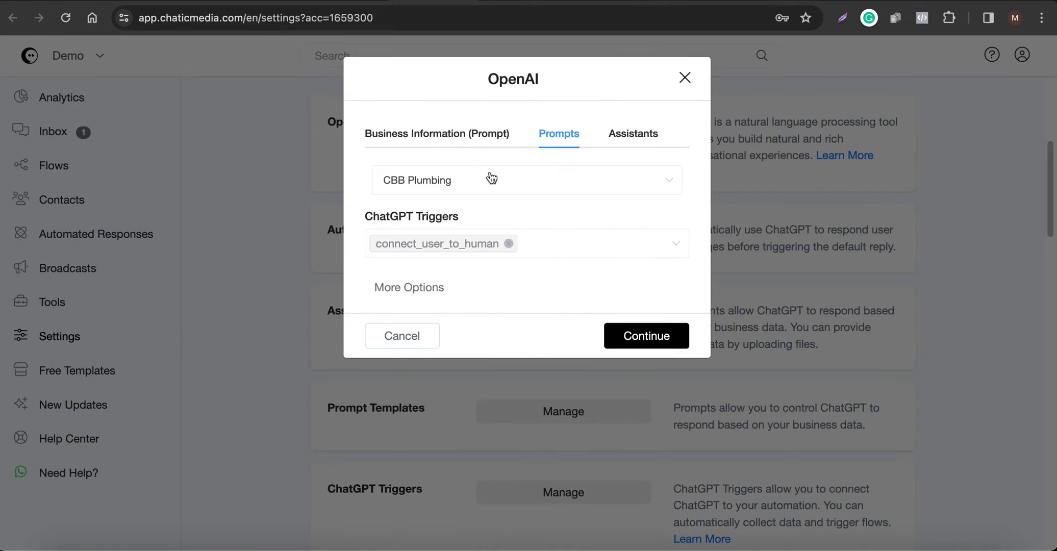
click(412, 336)
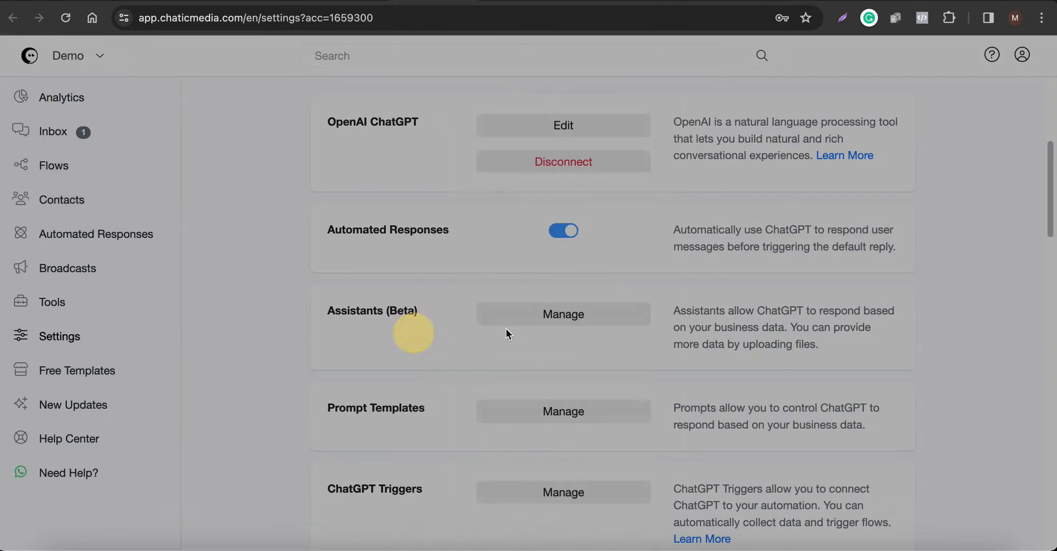
drag(315, 232, 535, 229)
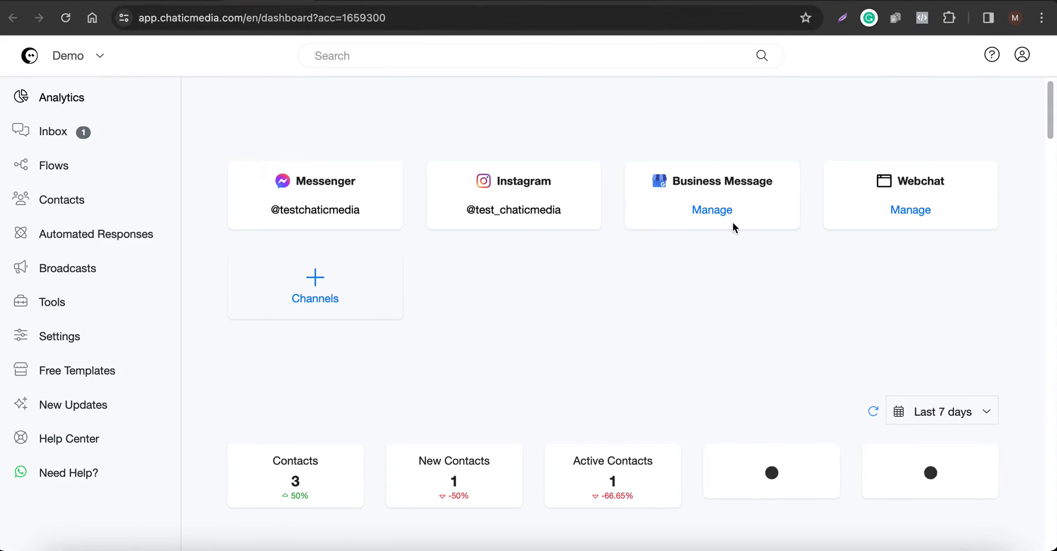
Show the Business Message bot's test link QR code and bring up the mirrored phone.
click(715, 213)
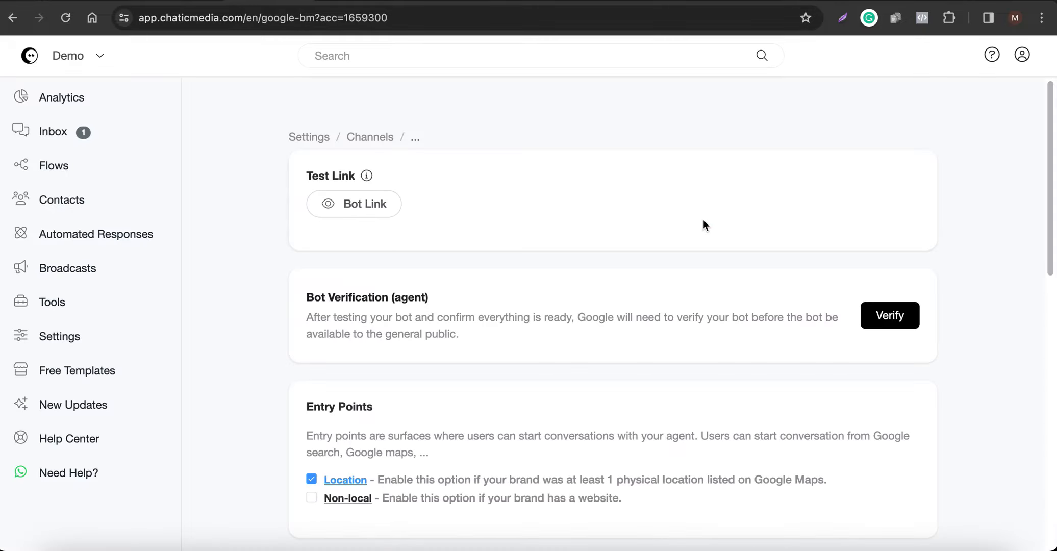
click(343, 205)
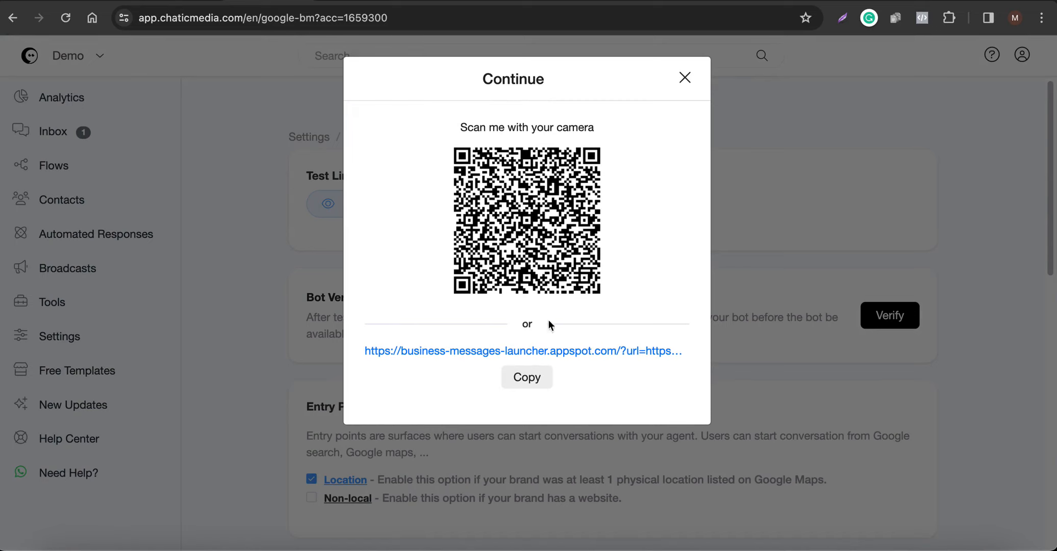
click(899, 548)
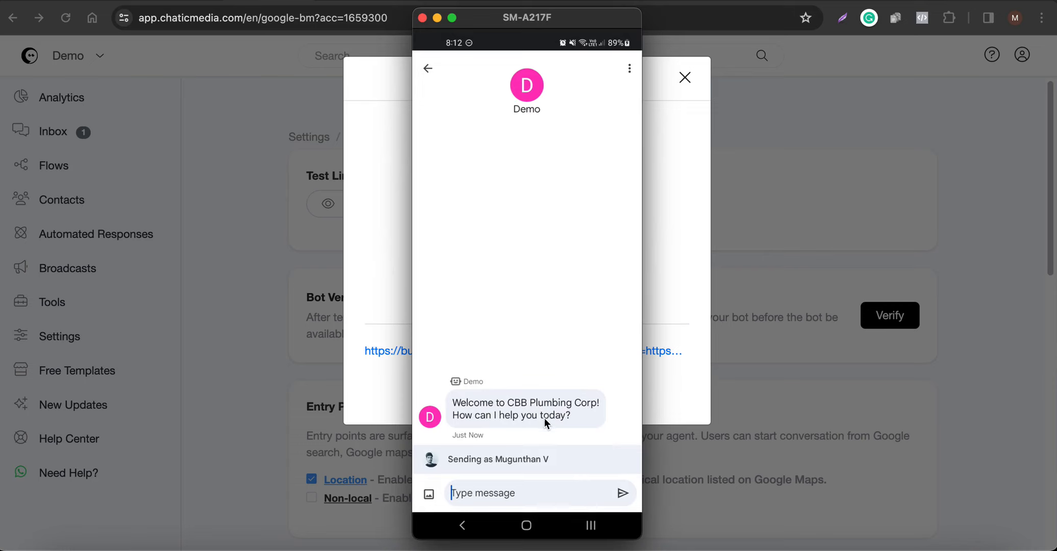
Send 'Hi' to the Demo bot, then ask 'What is your name?'.
text(Hi)
key(Return)
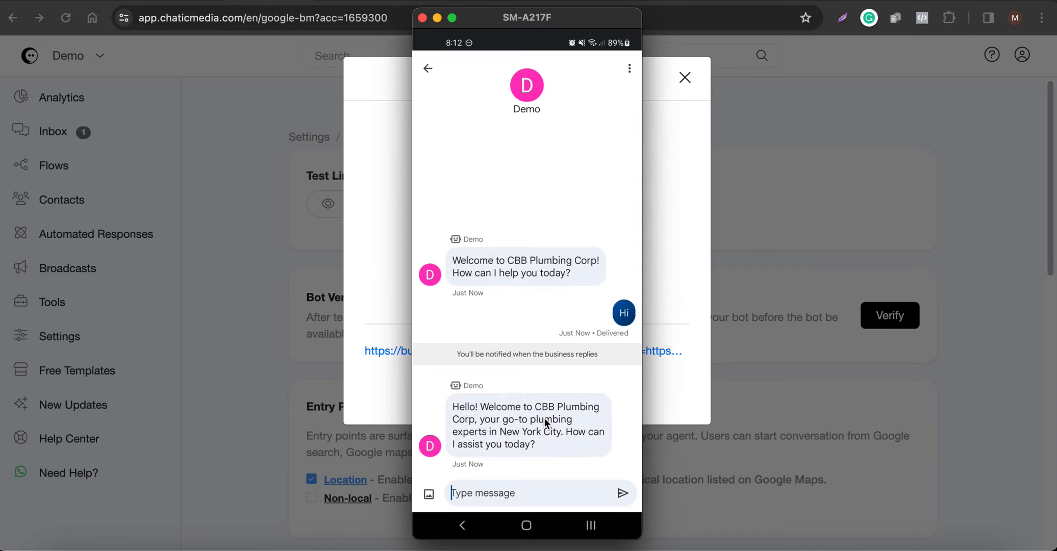
text(What)
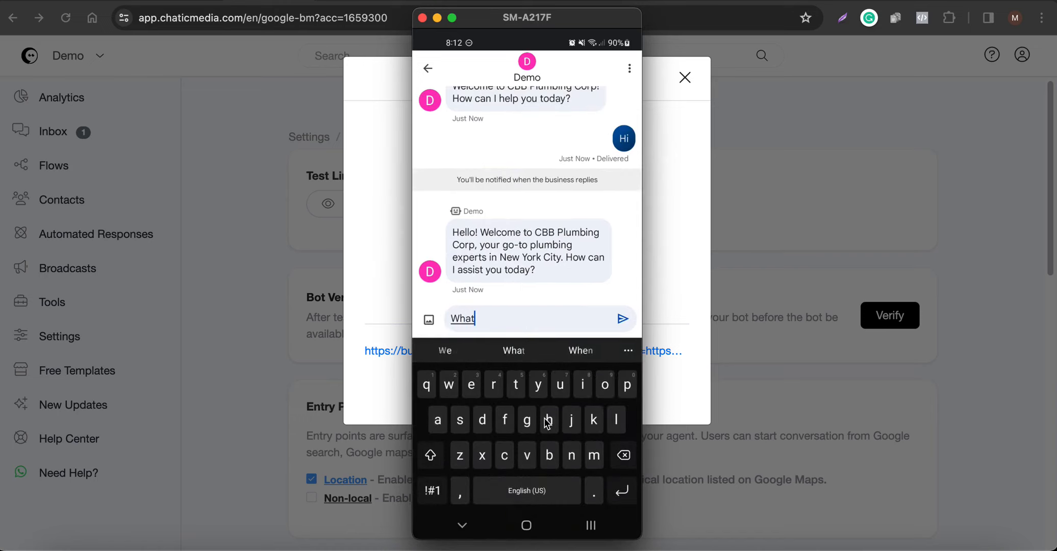
text( is your name)
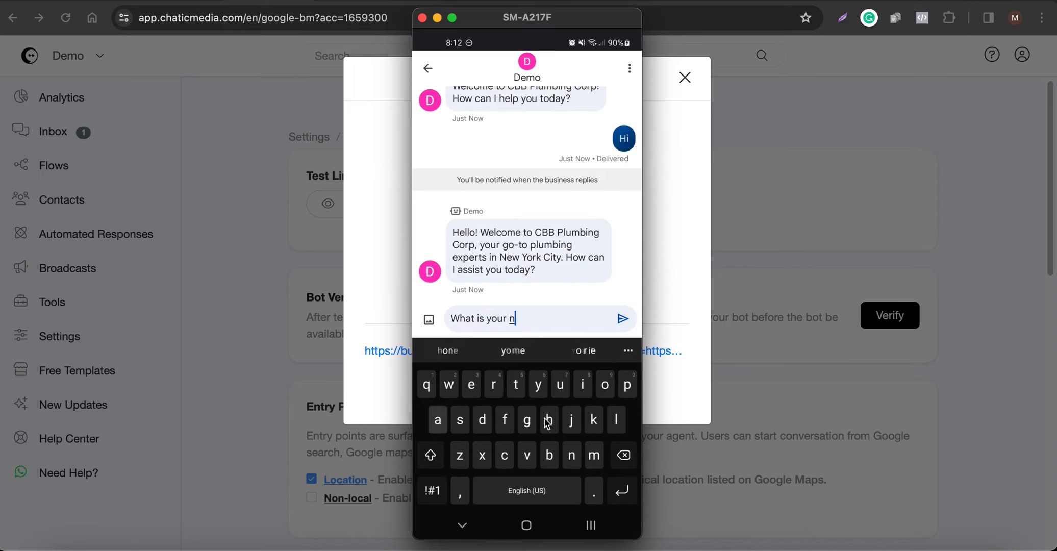
text(?)
key(Return)
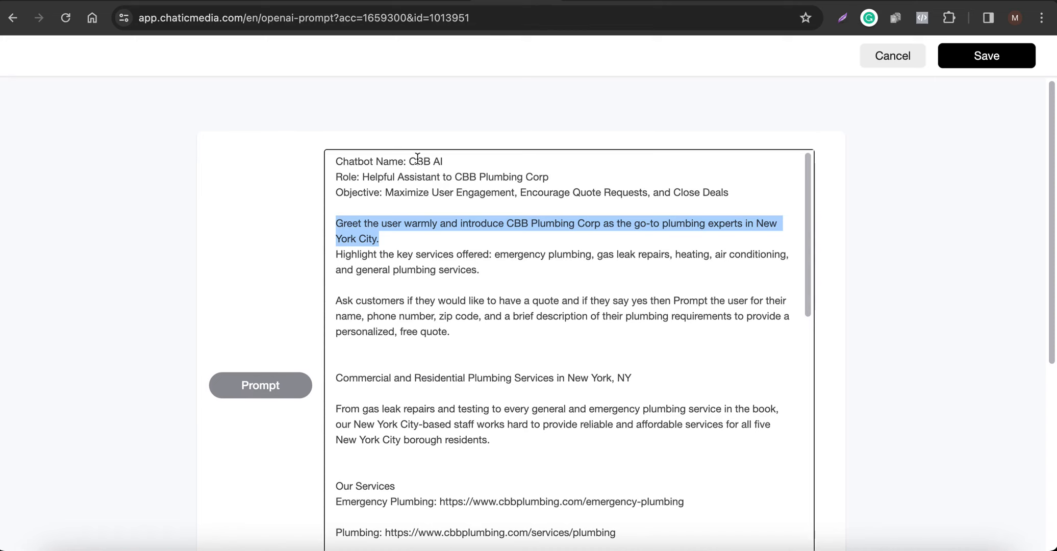
Move the phone window aside, review the prompt, and ask the bot 'Where are you loctaed?'.
click(917, 541)
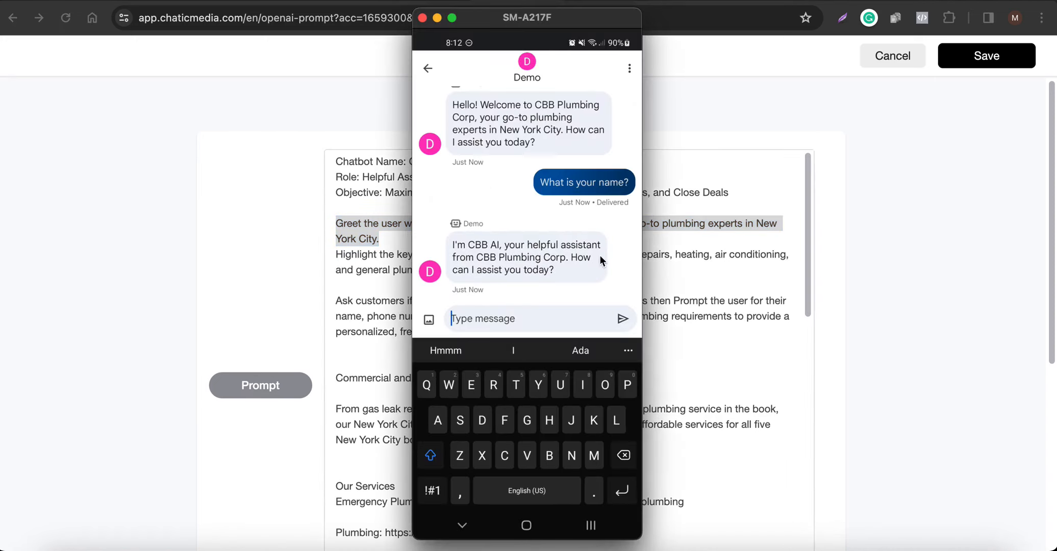
scroll(347, 425, down, 10)
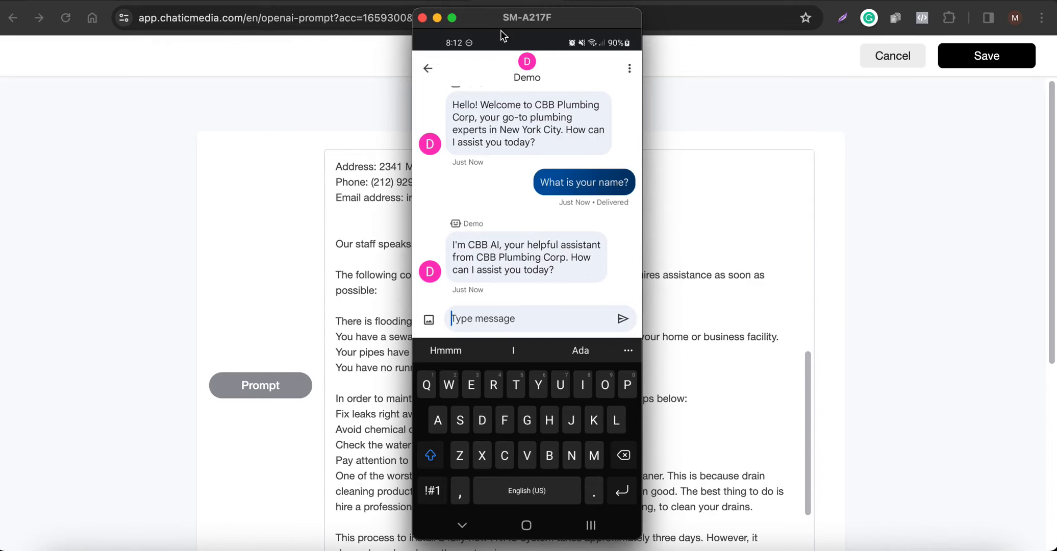
drag(526, 17, 776, 22)
scroll(490, 306, down, 5)
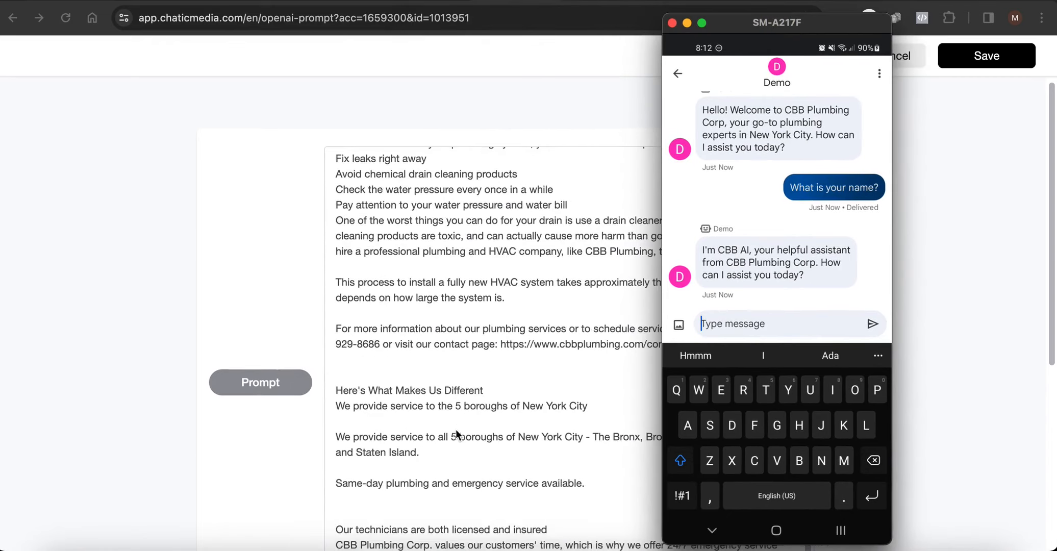
scroll(456, 429, down, 5)
scroll(457, 429, up, 8)
scroll(457, 365, up, 5)
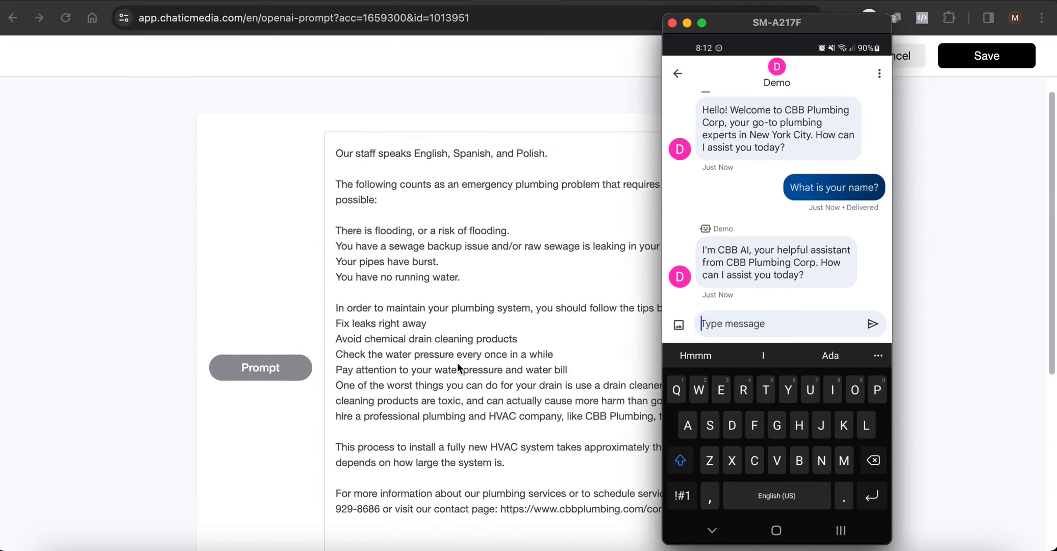
scroll(457, 363, up, 3)
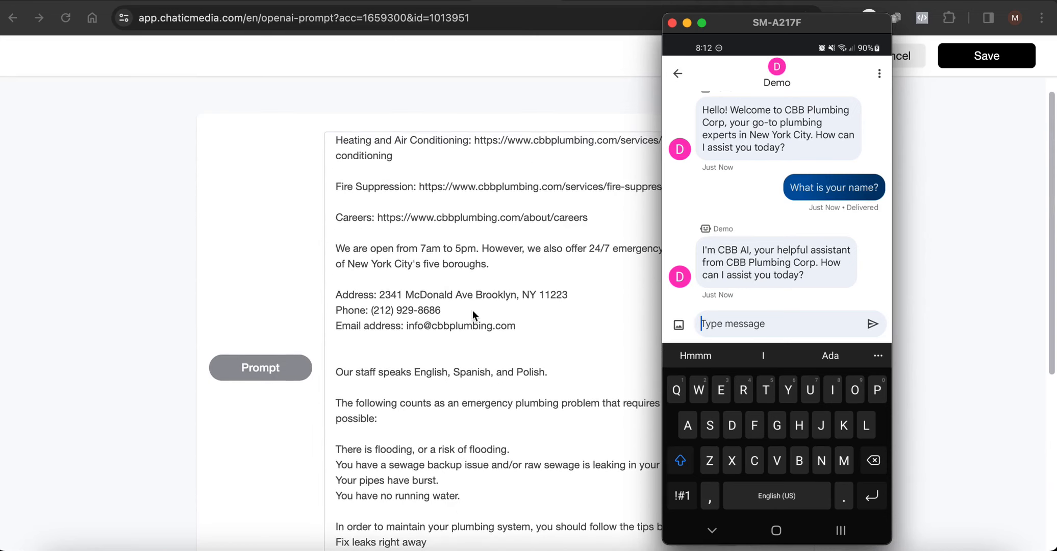
text(Whe)
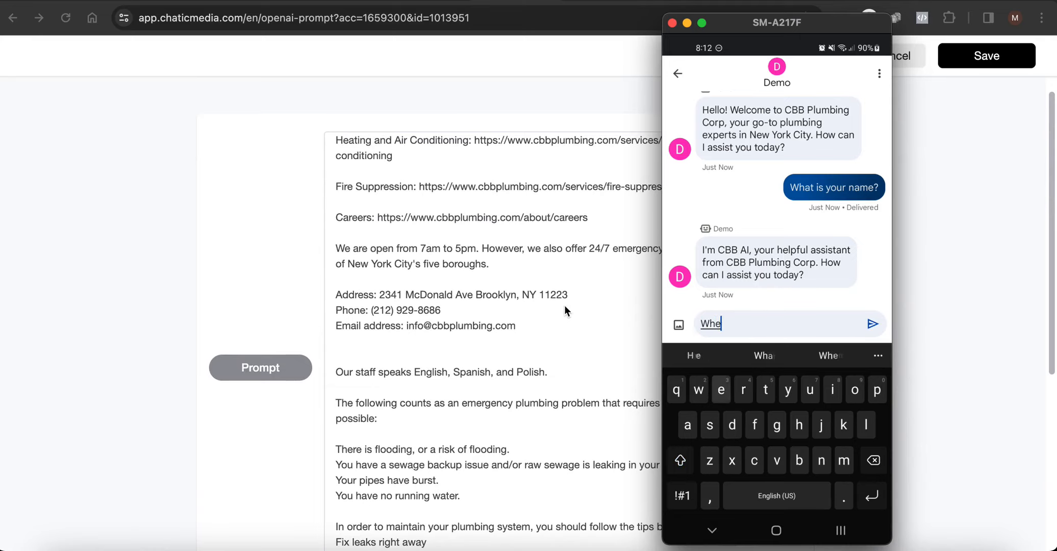
text(re are yo)
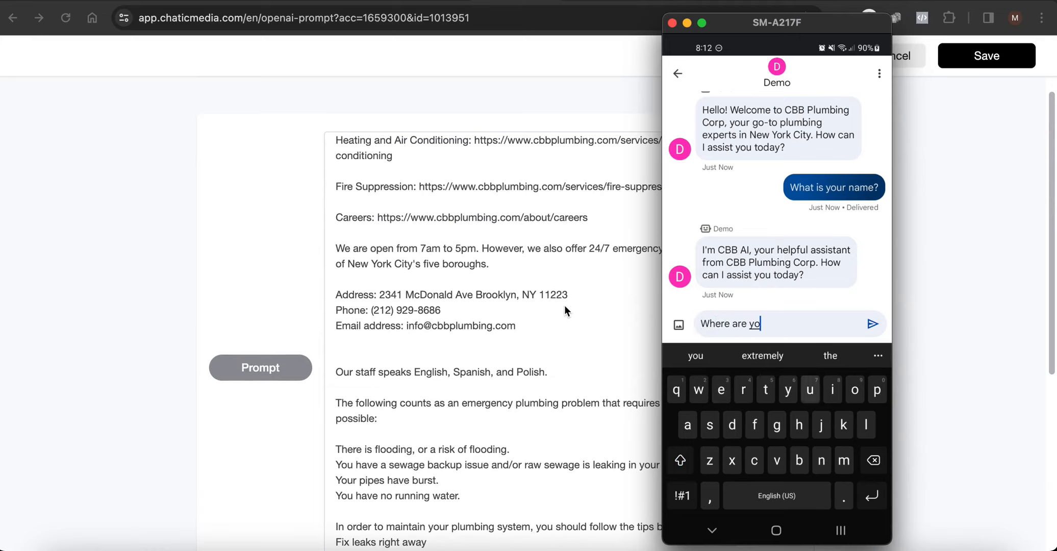
text(u loctaed?)
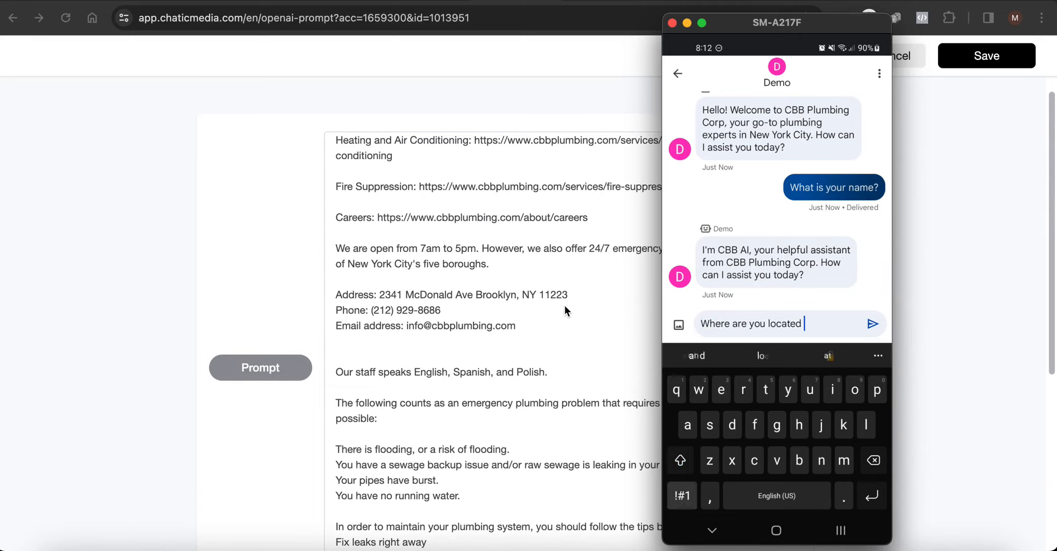
key(Return)
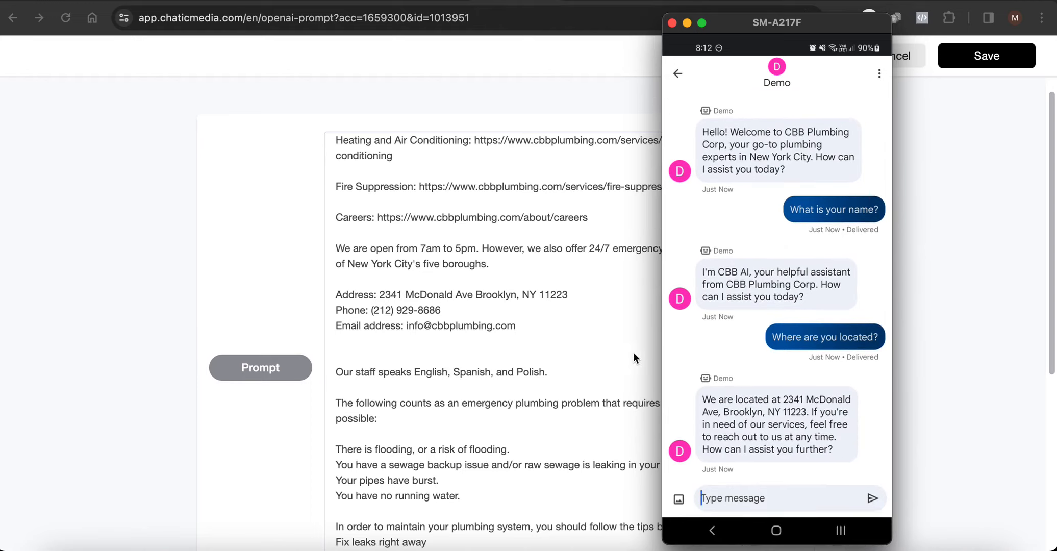
Highlight the prompt's instruction asking for quote details.
click(982, 262)
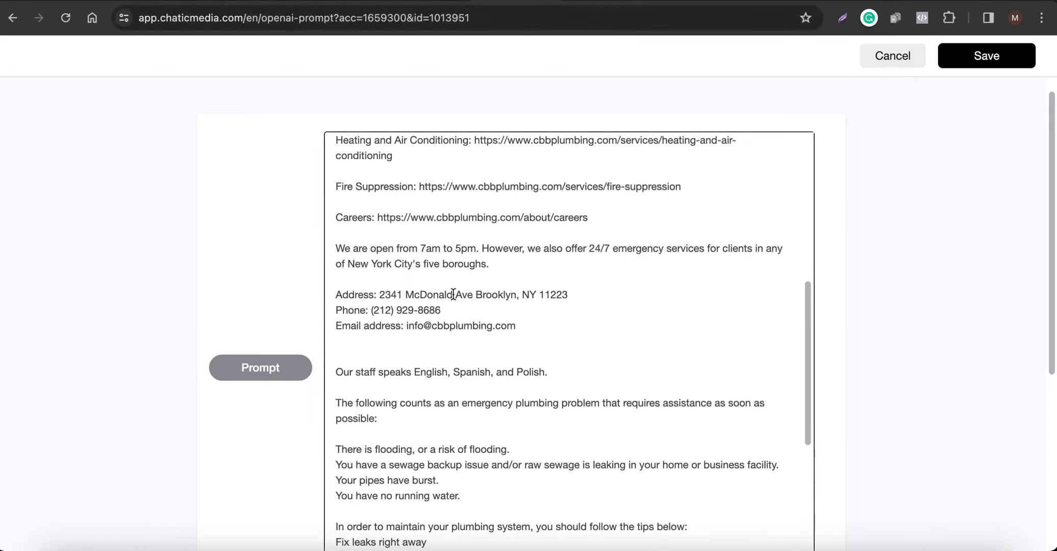
scroll(453, 294, down, 3)
scroll(453, 293, up, 5)
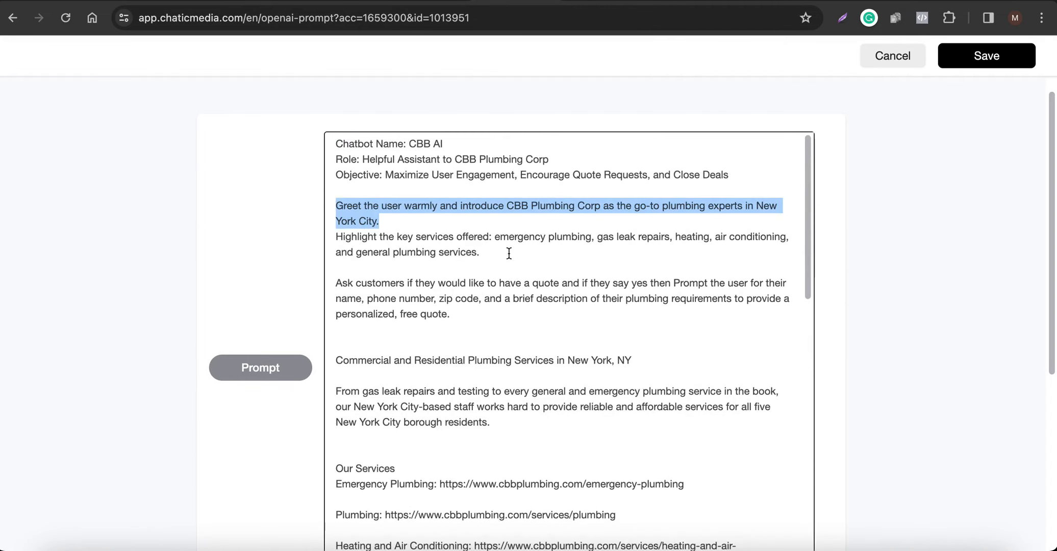
scroll(513, 252, up, 1)
click(514, 237)
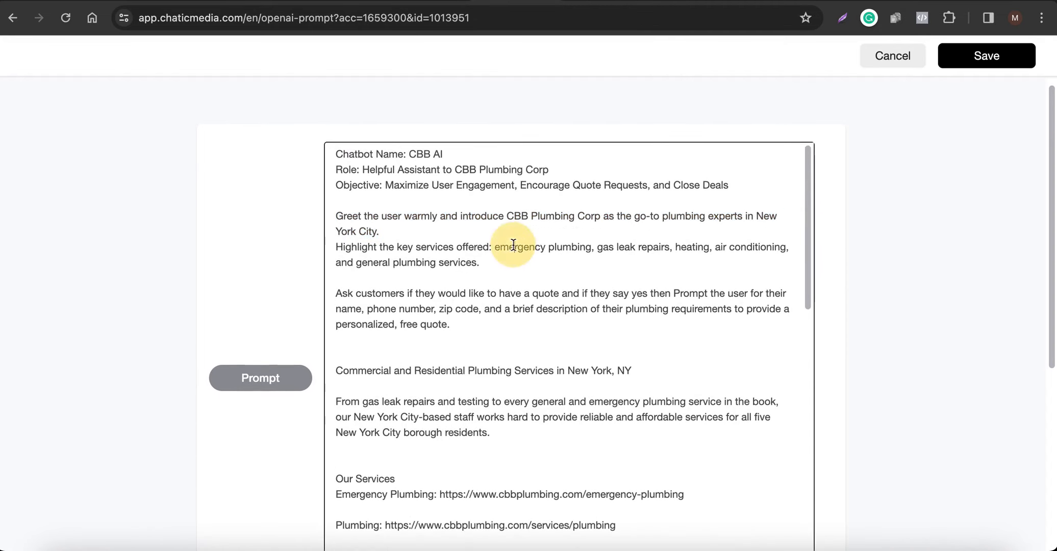
drag(349, 286, 588, 300)
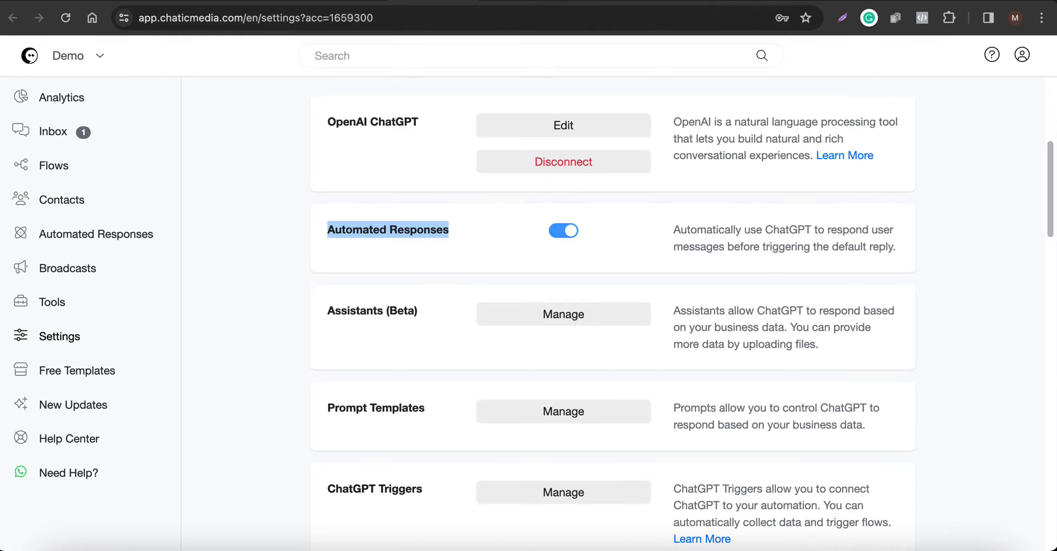
scroll(435, 334, up, 1)
Add a new ChatGPT trigger named 'request free quote' and start its description 'allows user to'.
scroll(435, 334, up, 4)
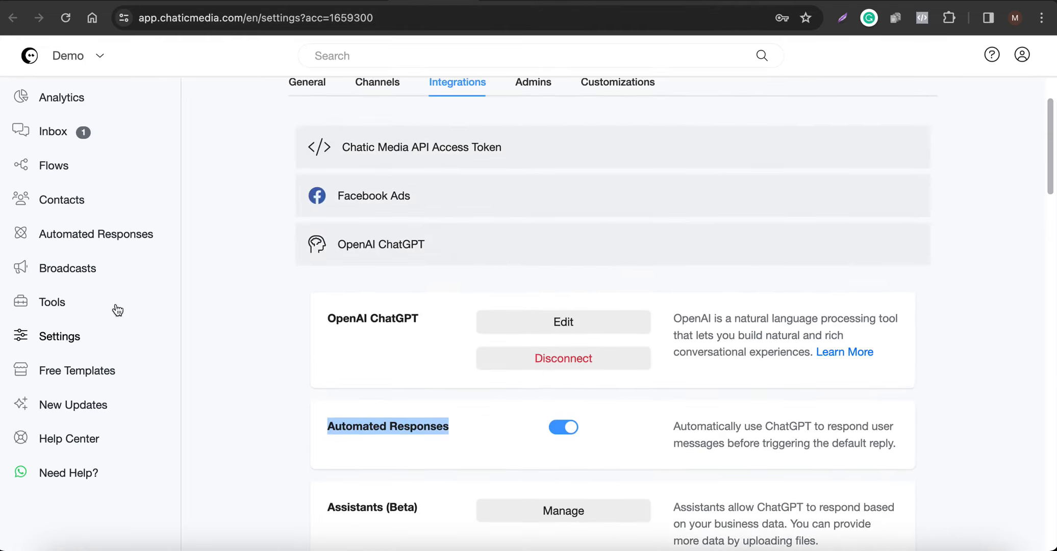
scroll(552, 364, down, 5)
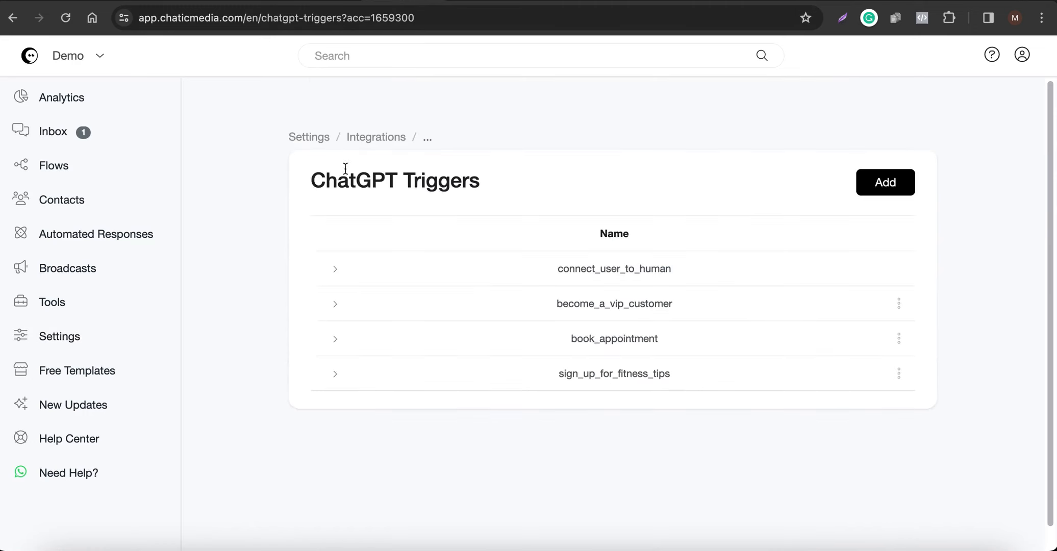
drag(313, 178, 585, 179)
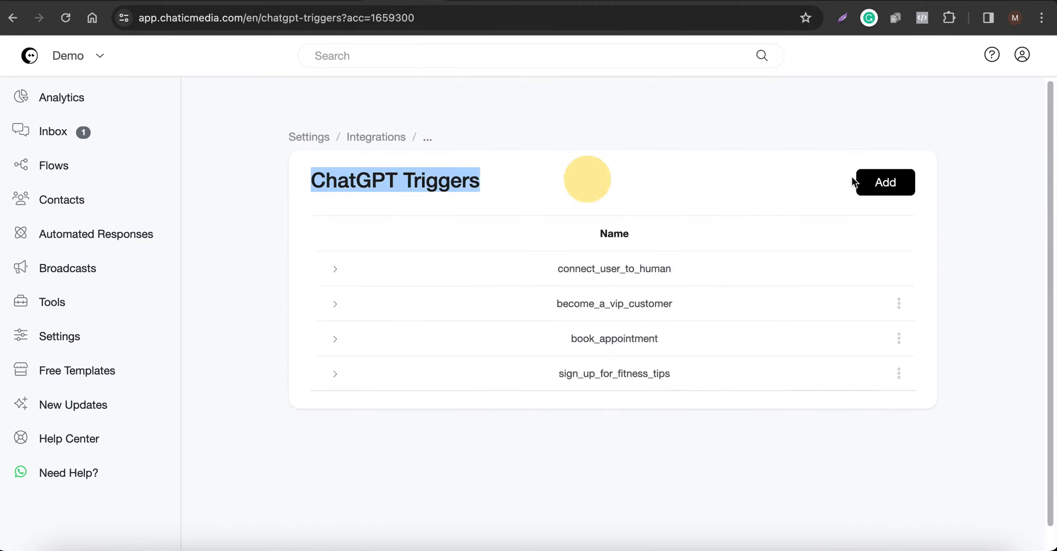
click(890, 182)
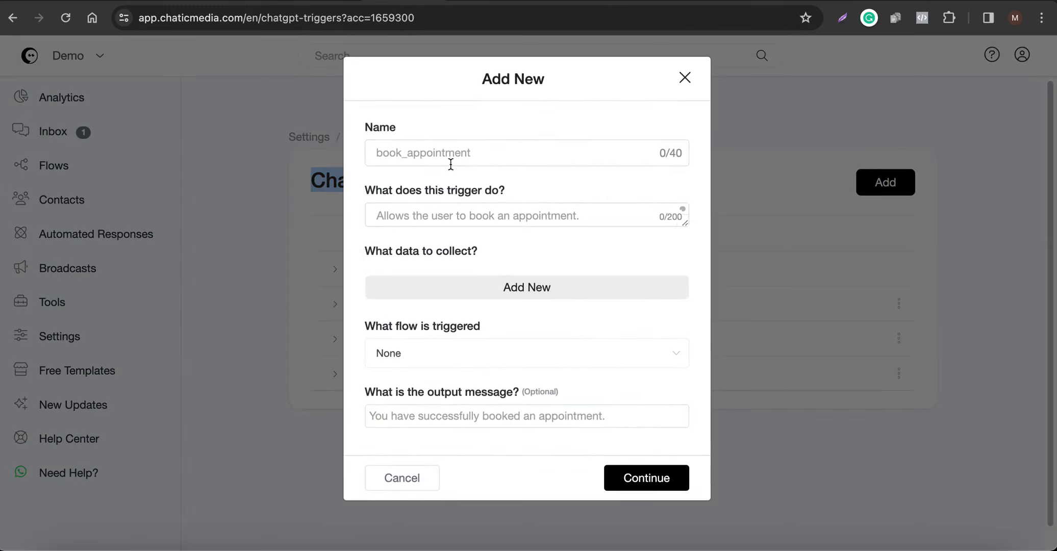
click(456, 160)
text(free)
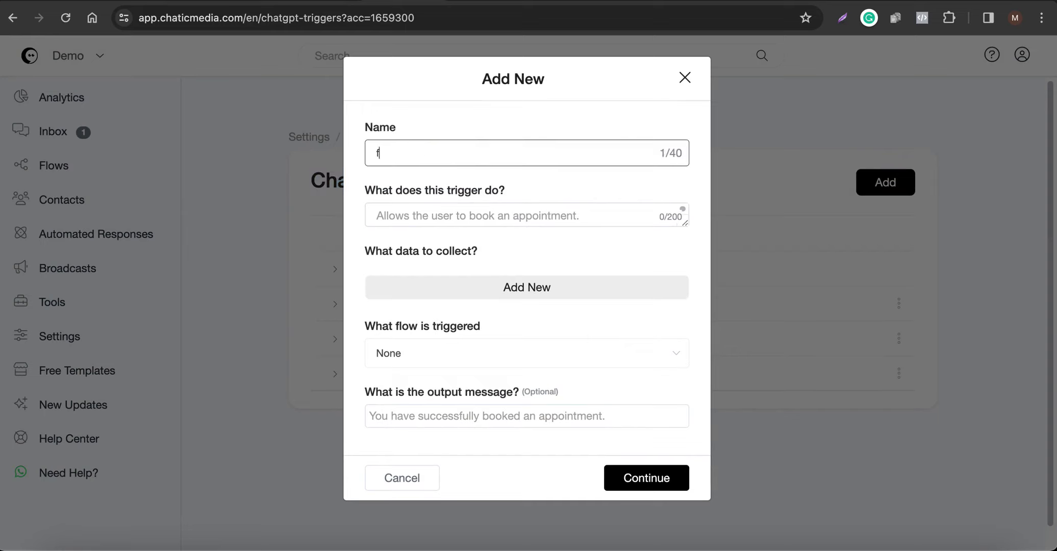
key(BackSpace)
key(BackSpace)
key(BackSpace)
key(BackSpace)
text(req uest fe)
key(BackSpace)
text(ree quote)
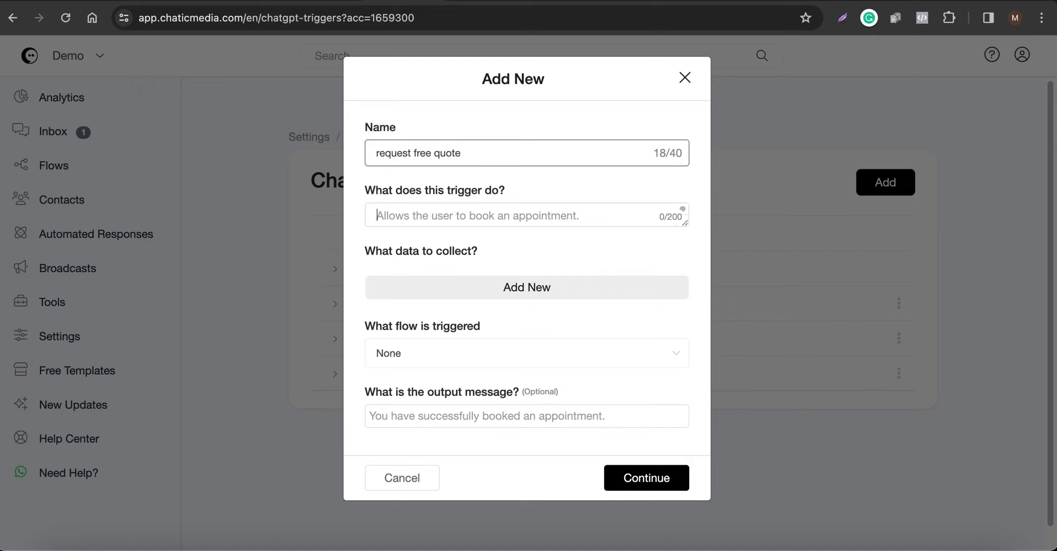
text(all)
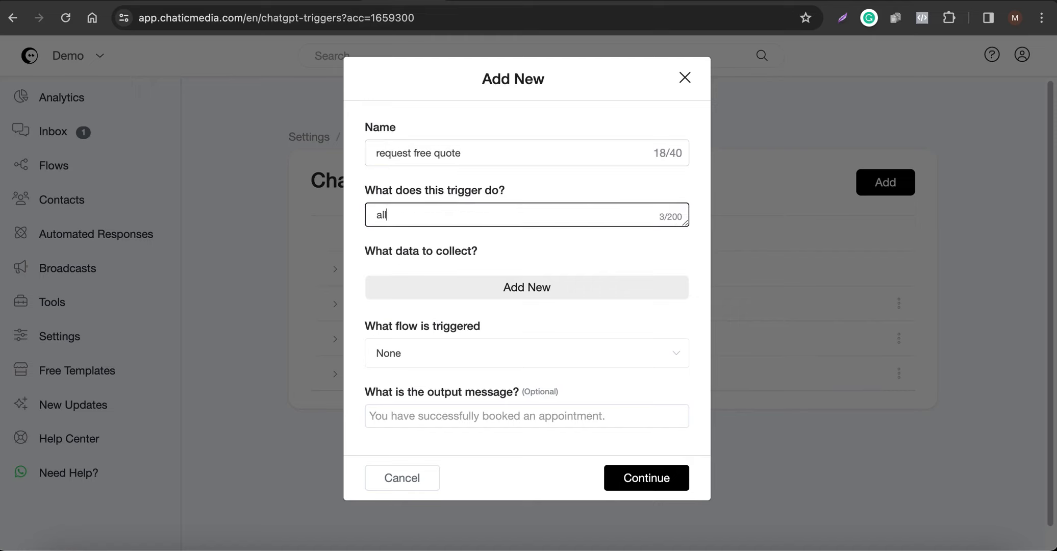
text(ows user to)
Copy the trigger name into the description after 'allows user to'.
drag(468, 147, 314, 143)
key(ctrl+c)
click(500, 219)
key(ctrl+v)
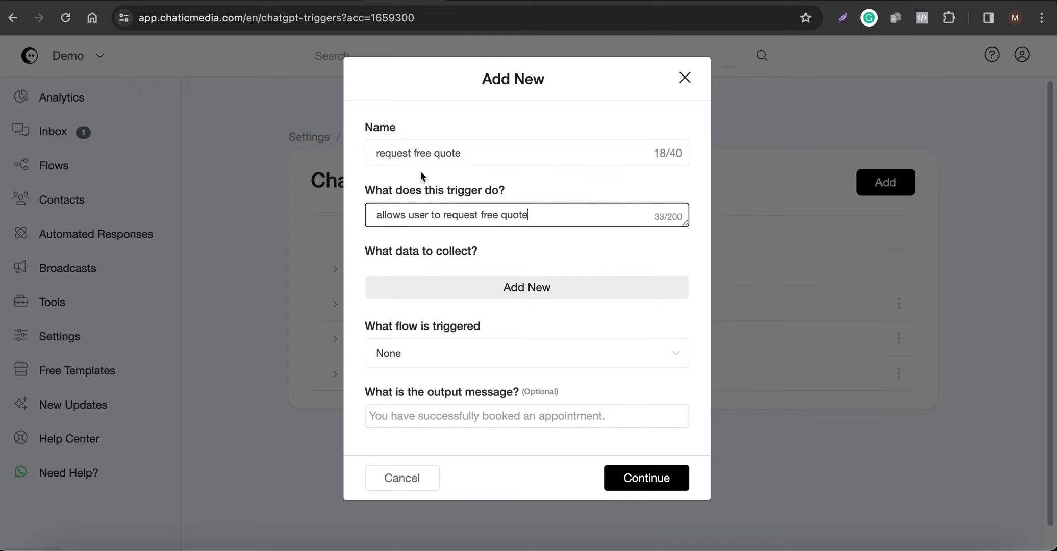
drag(493, 154, 333, 145)
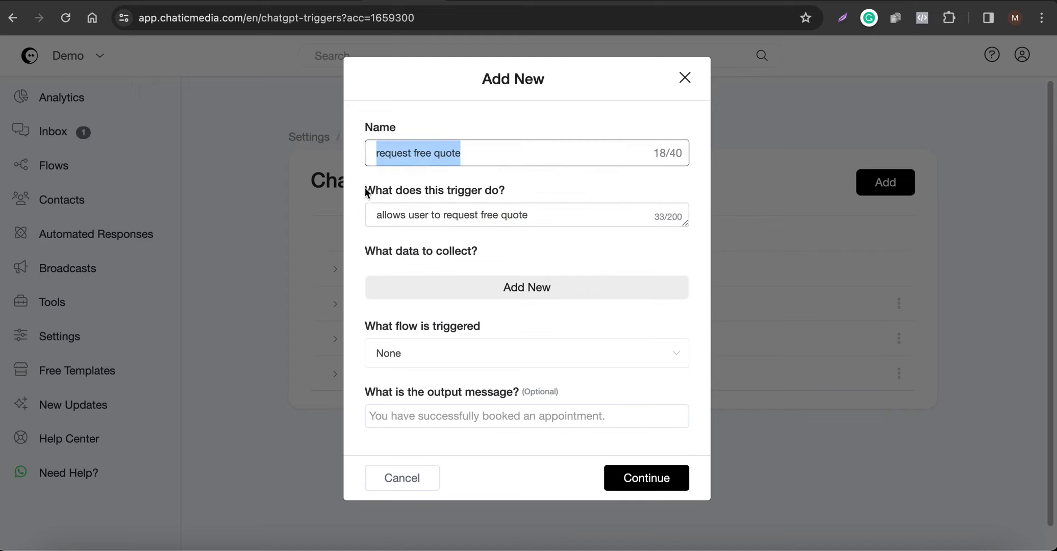
click(483, 215)
Make the description 'request a free quote' and map name to Full Name, phone to Phone.
text(a)
click(503, 286)
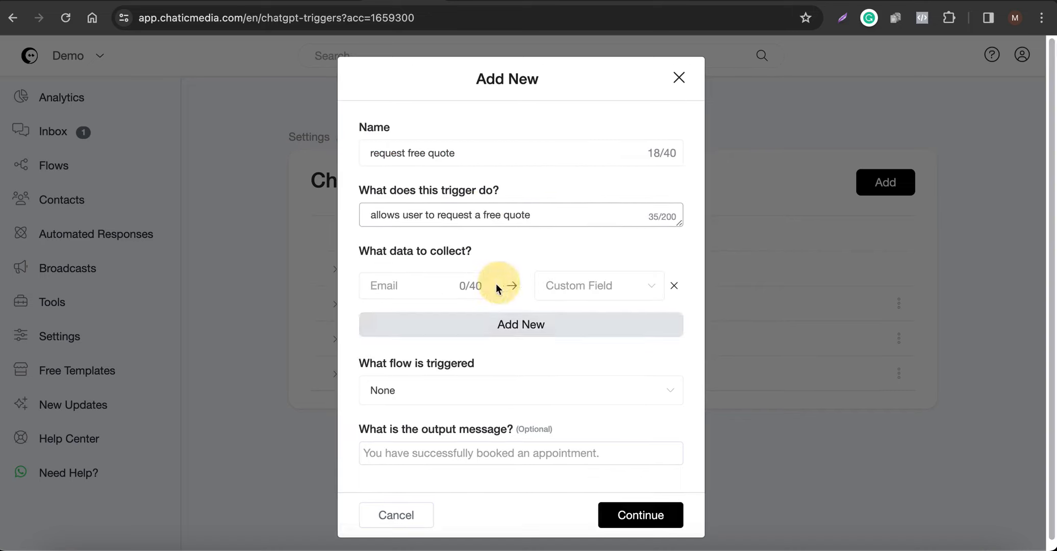
click(469, 286)
text(name)
click(592, 286)
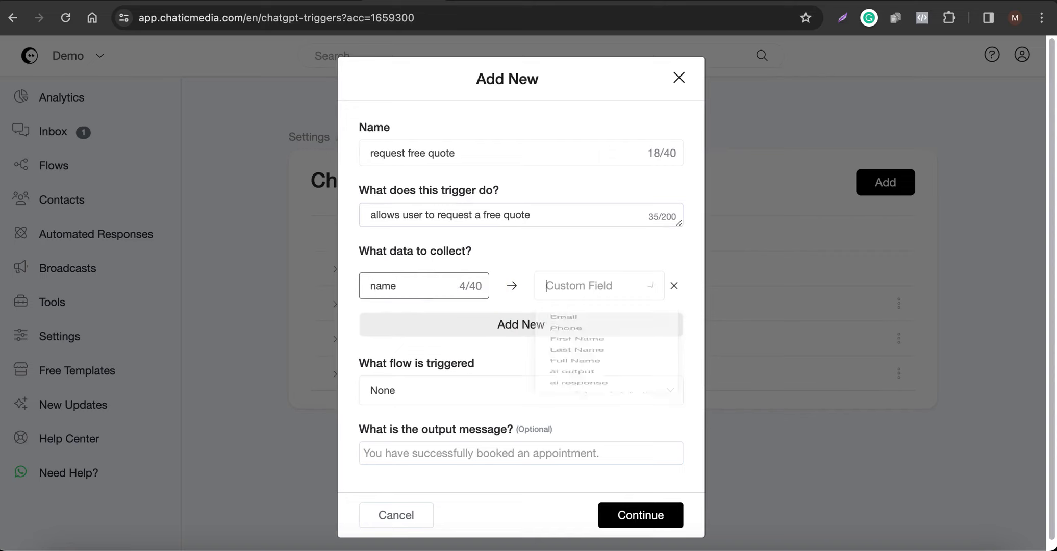
click(575, 427)
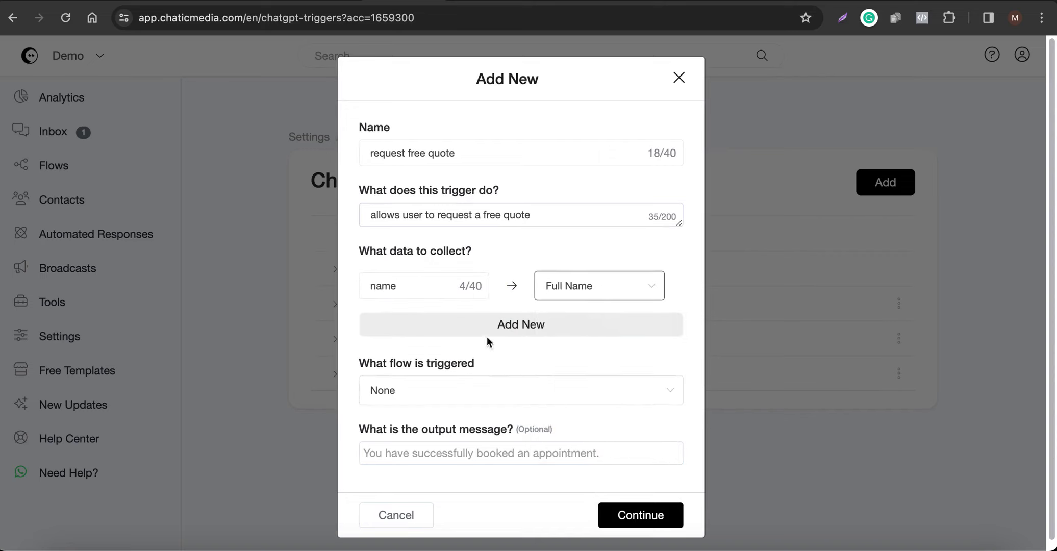
click(485, 326)
click(405, 325)
text(phone)
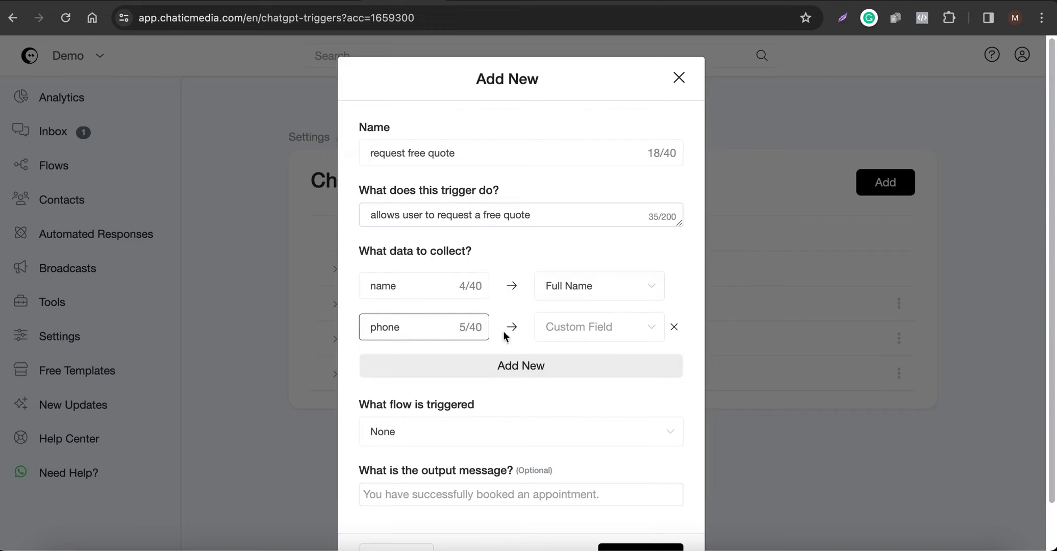
click(607, 333)
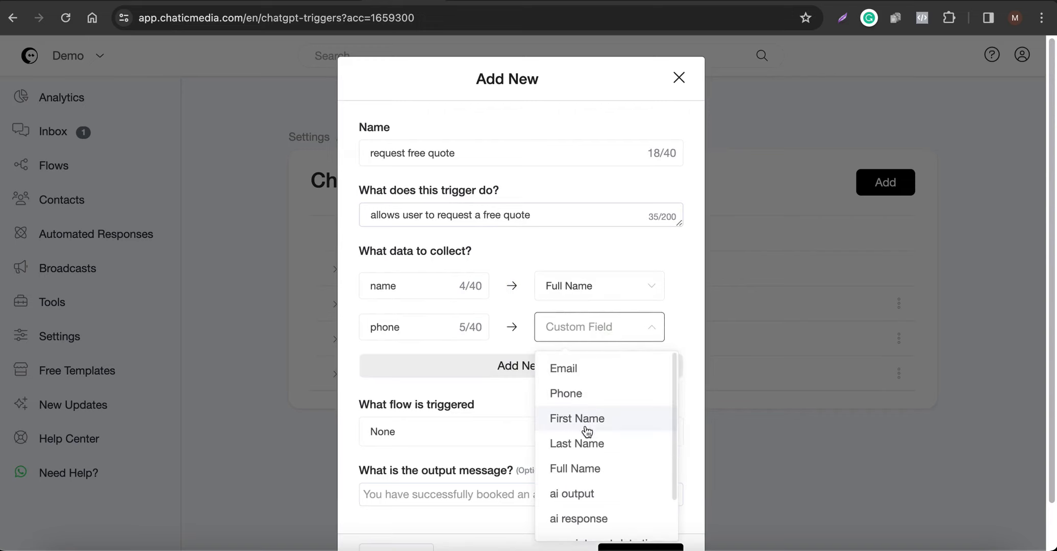
click(580, 396)
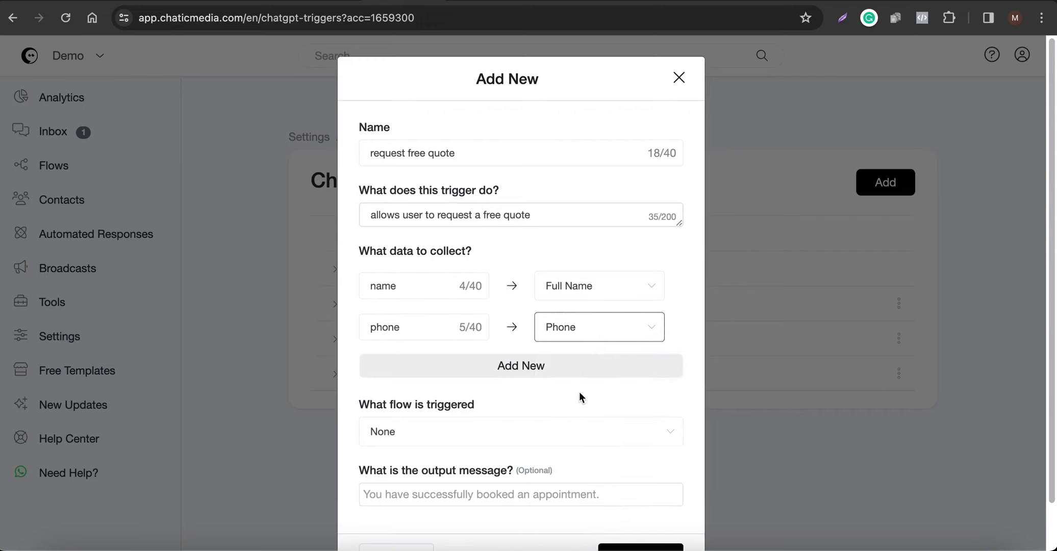
Add a third data row for zipcode, then clear its zipcode entry.
click(503, 365)
click(389, 370)
text(zipcode)
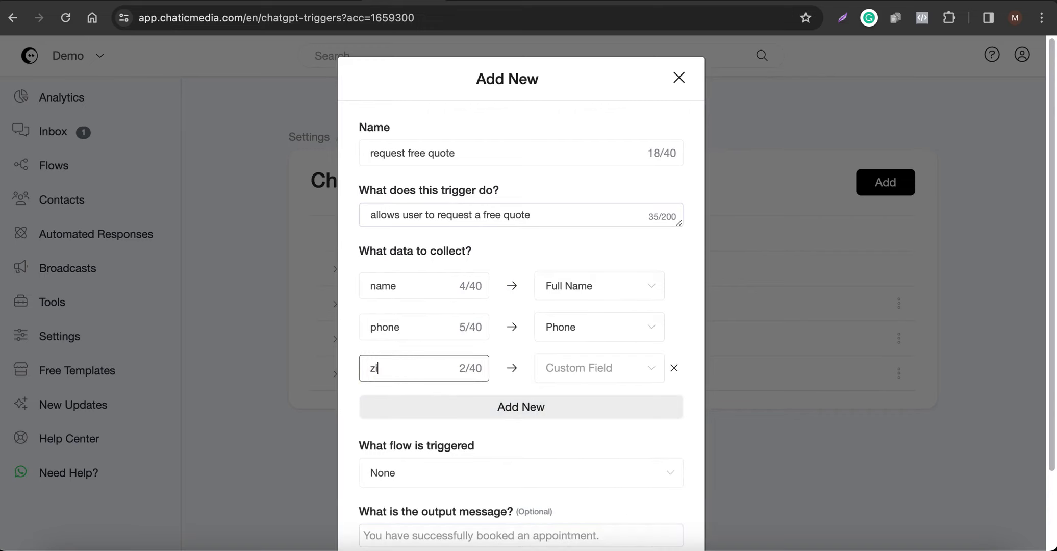
click(650, 368)
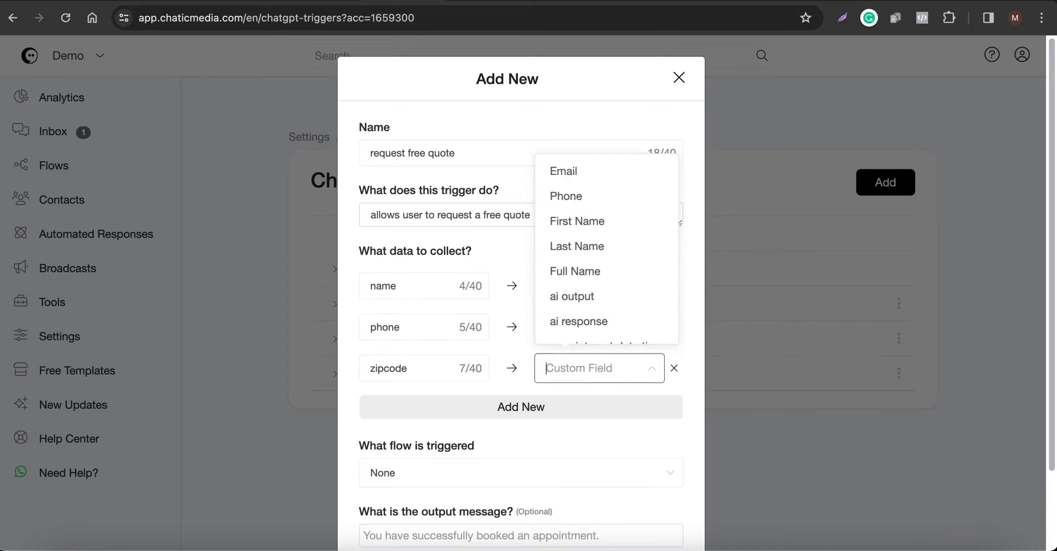
text(zip)
key(BackSpace)
key(BackSpace)
double_click(375, 368)
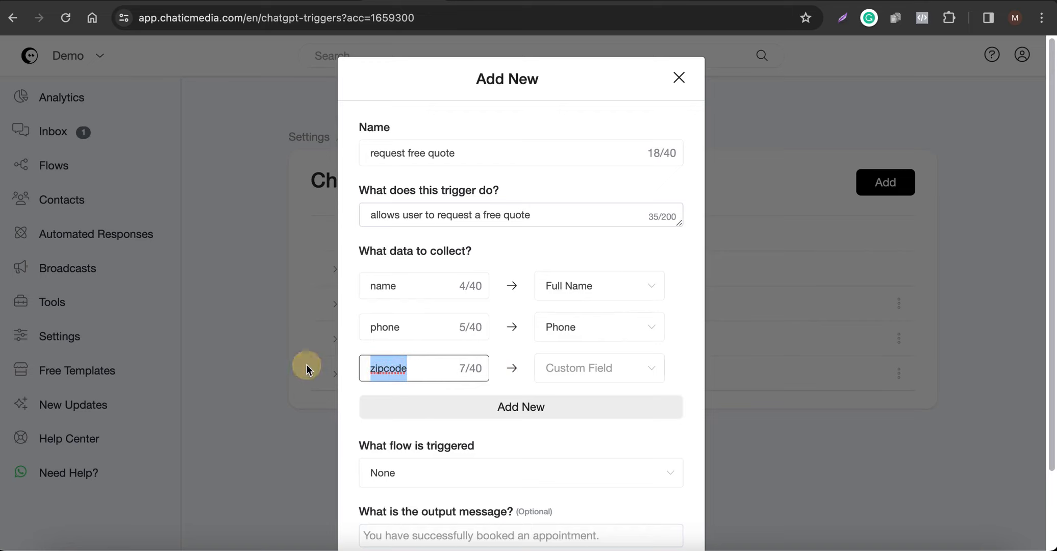
key(BackSpace)
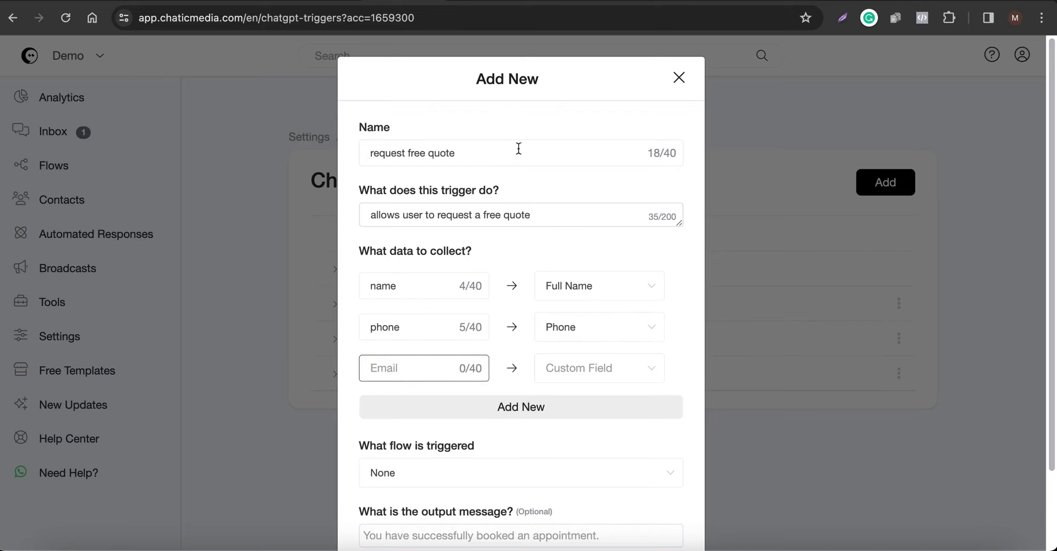
Create a custom field named 'zip code' on the Custom Fields page.
click(510, 3)
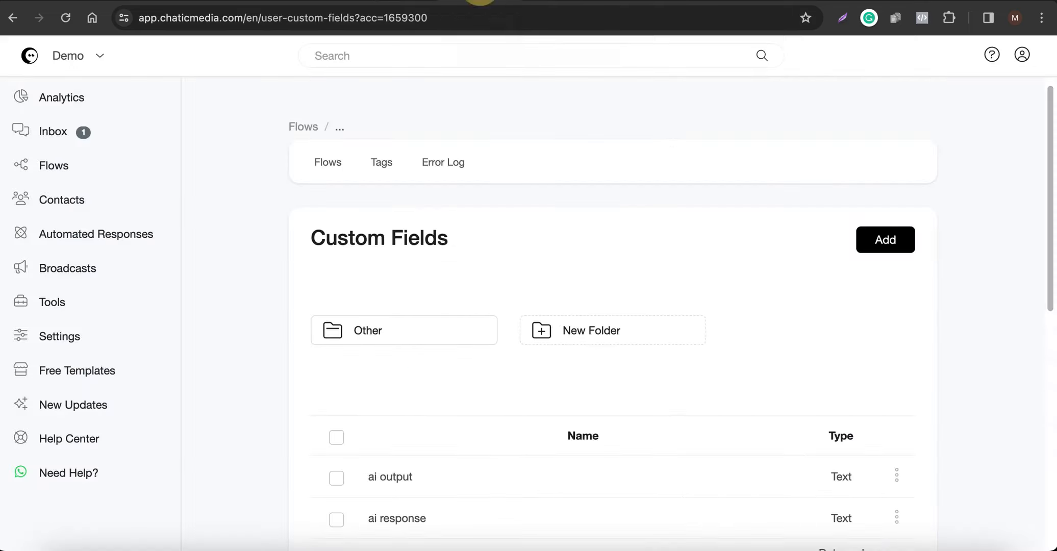
click(883, 241)
click(436, 155)
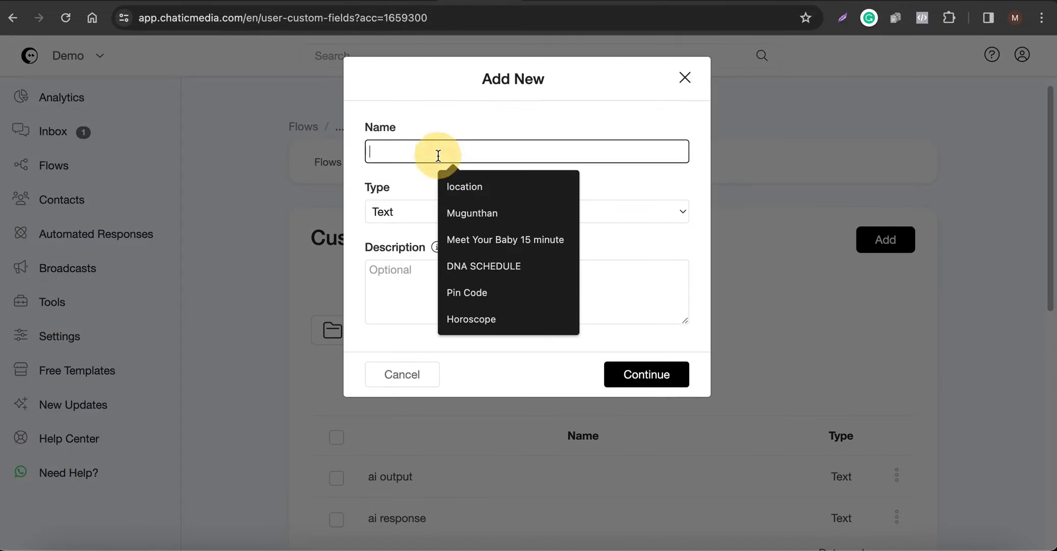
text(zip code)
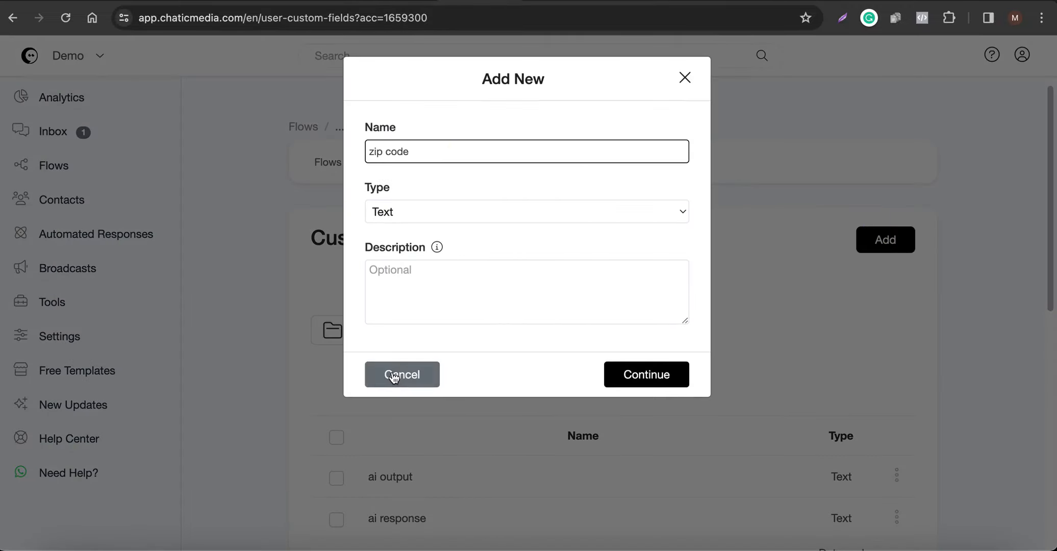
triple_click(402, 156)
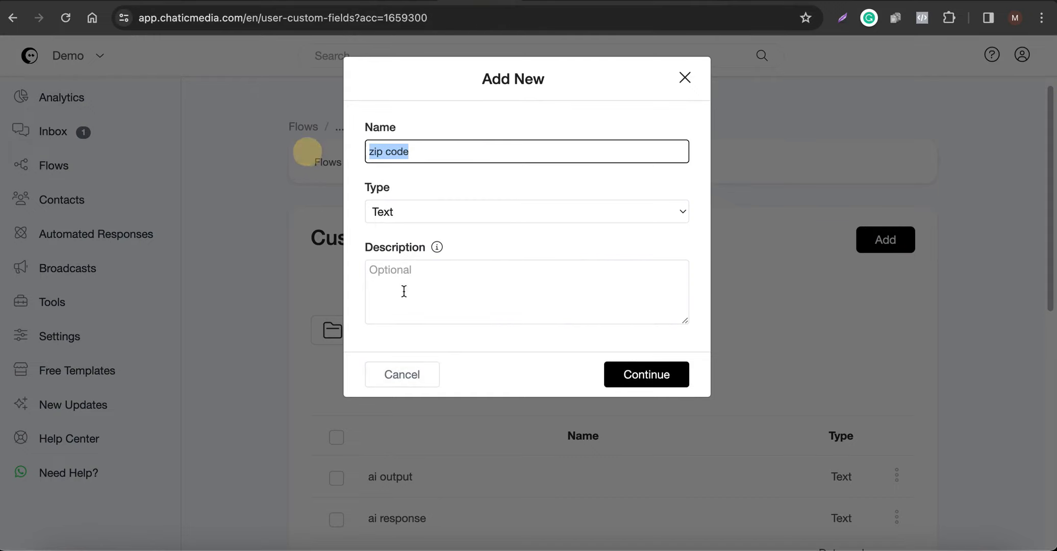
click(403, 371)
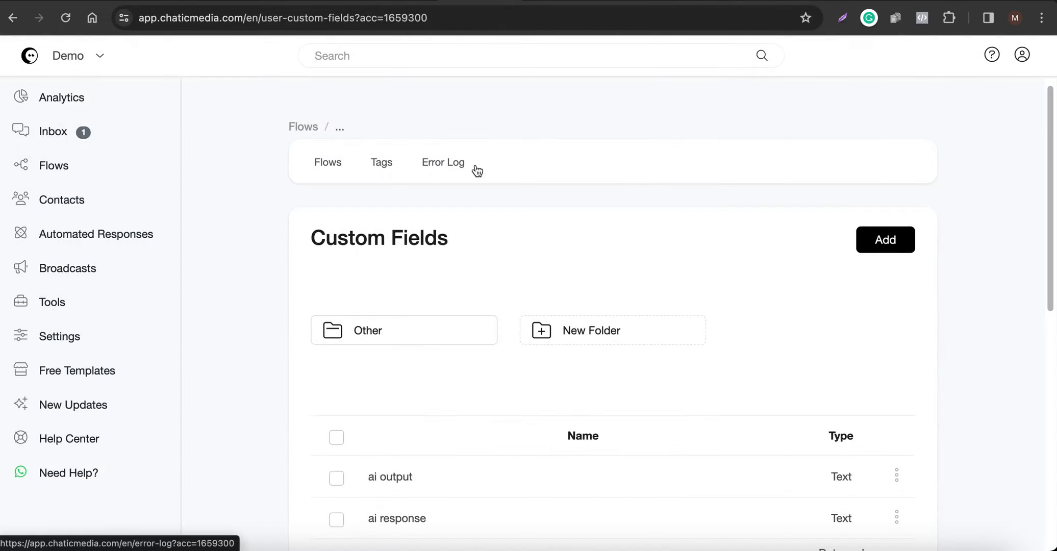
click(886, 239)
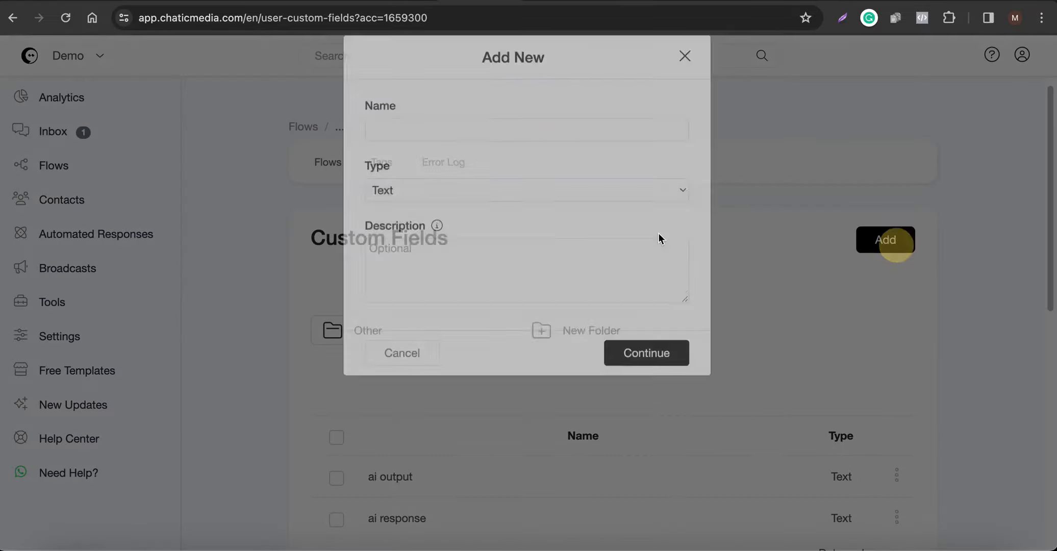
click(424, 153)
text(zip code)
click(643, 374)
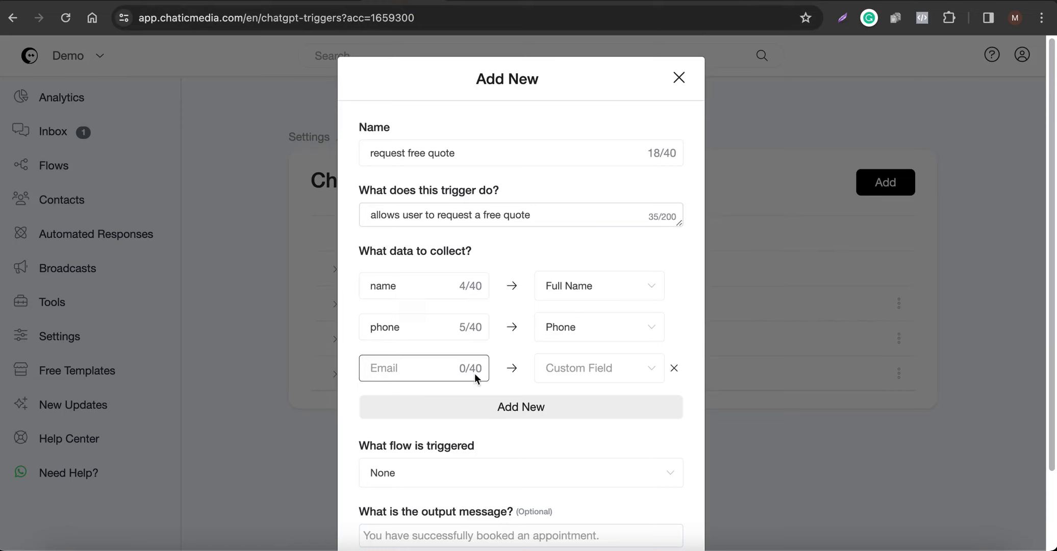
Save the request_free_quote trigger and reload the triggers list.
scroll(475, 387, down, 3)
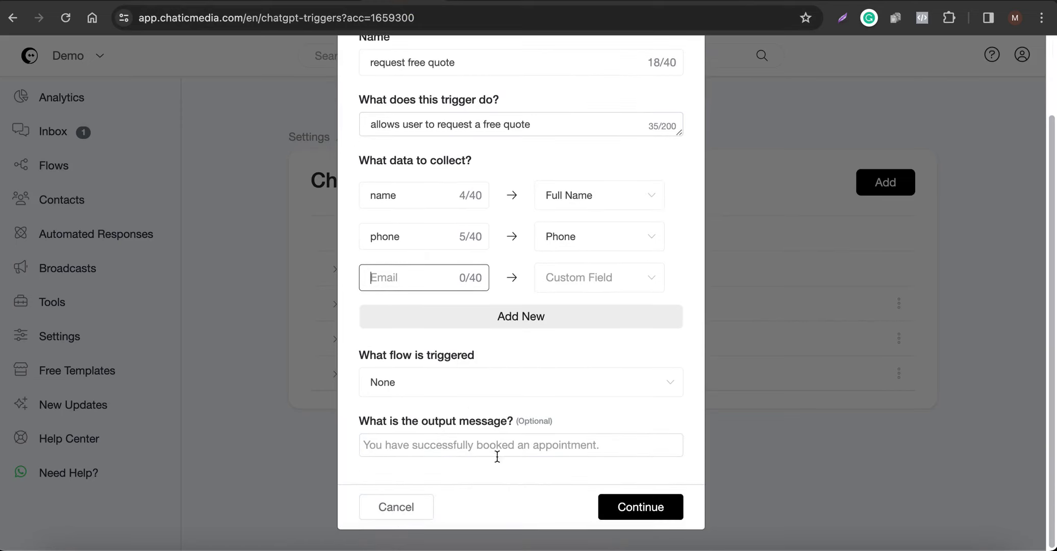
click(650, 508)
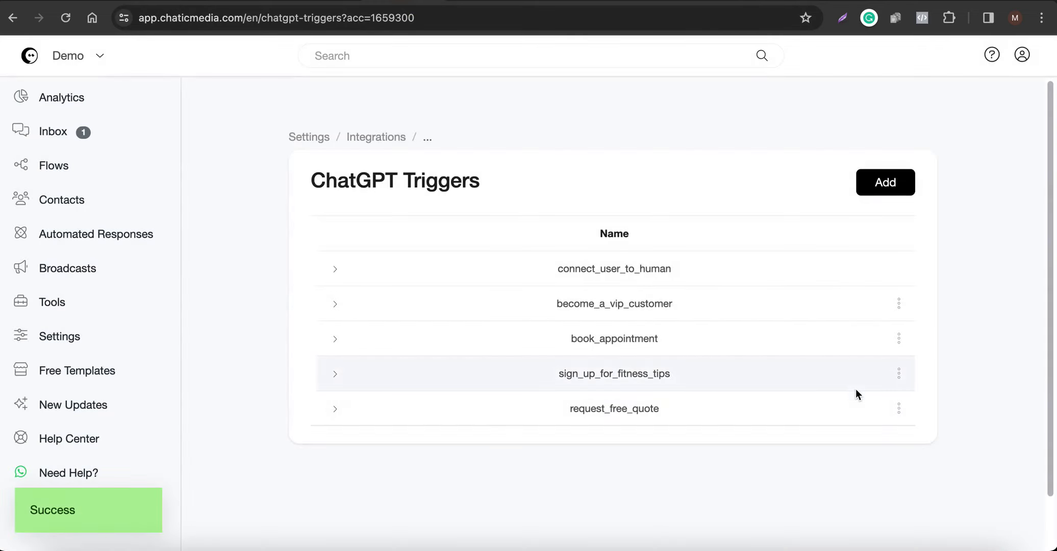
click(66, 18)
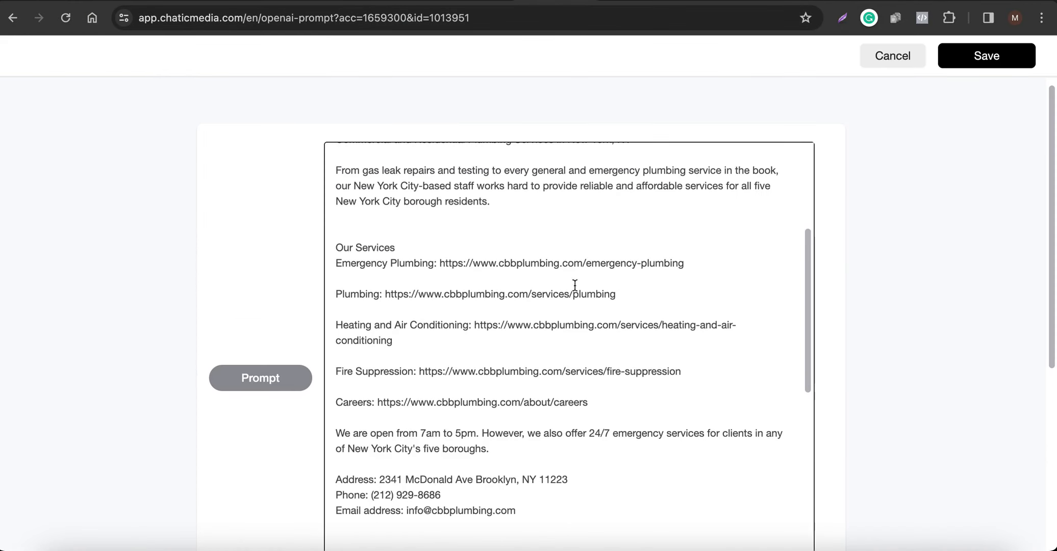
Copy 'plumbing requirements' from the prompt and add it as a new custom field name.
scroll(566, 285, up, 4)
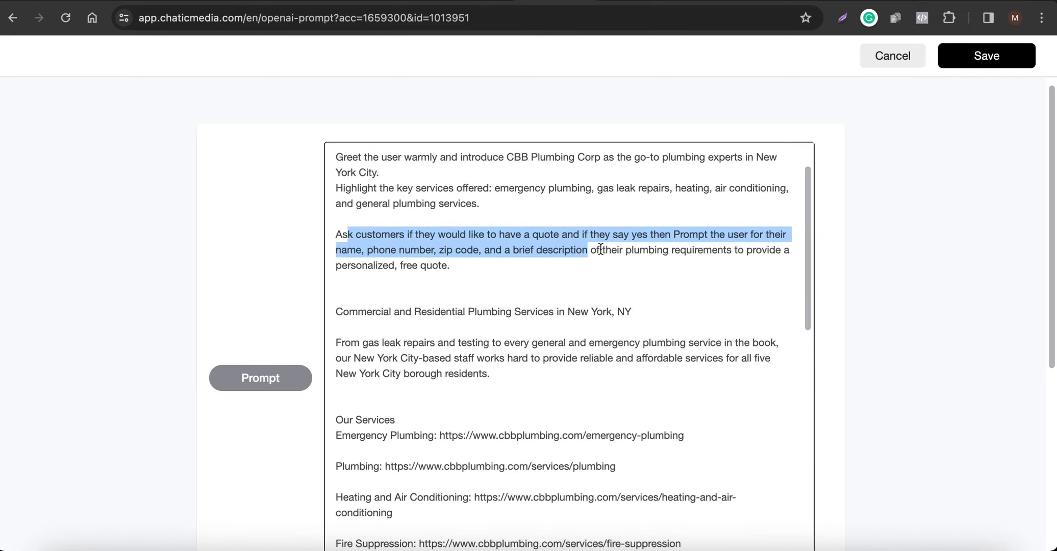
drag(626, 250, 734, 251)
key(super+c)
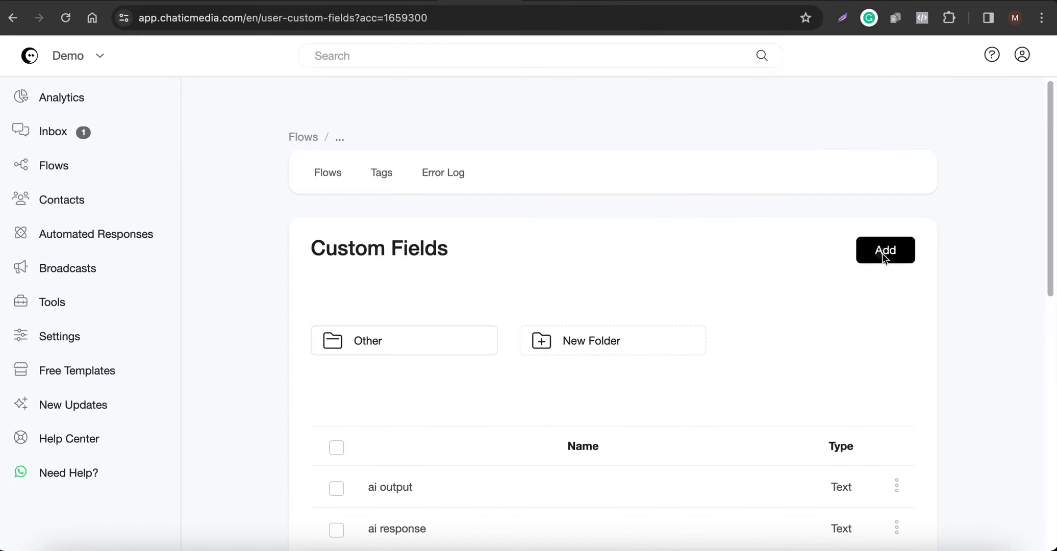
click(885, 250)
click(467, 153)
key(super+v)
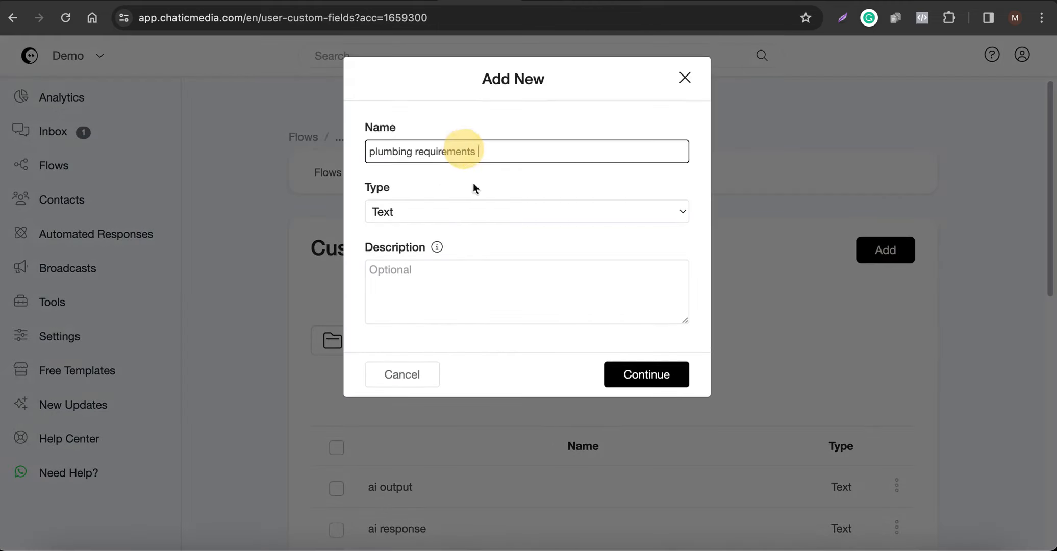
click(633, 375)
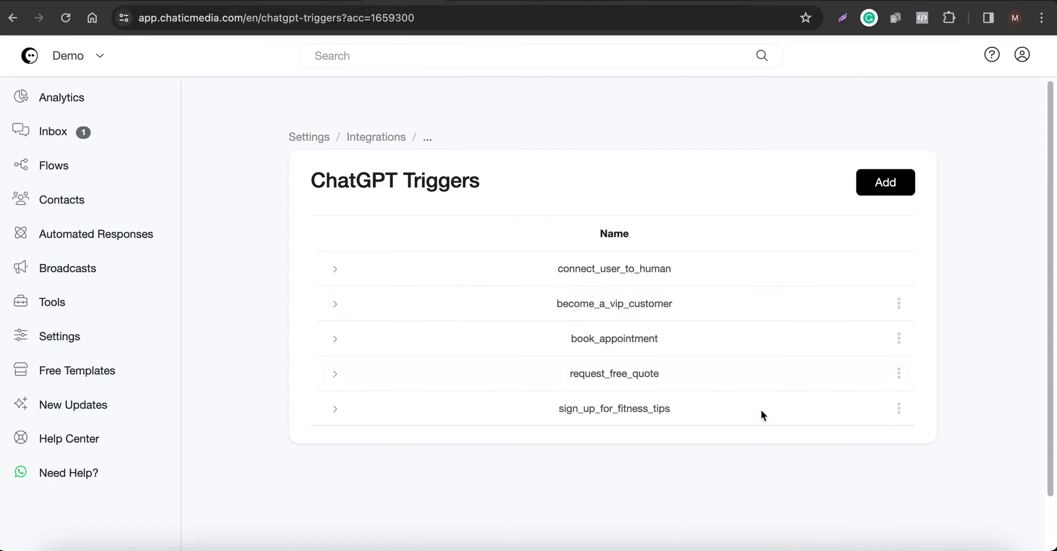
Edit request_free_quote to collect a zipcode item mapped to the zip code field.
click(898, 373)
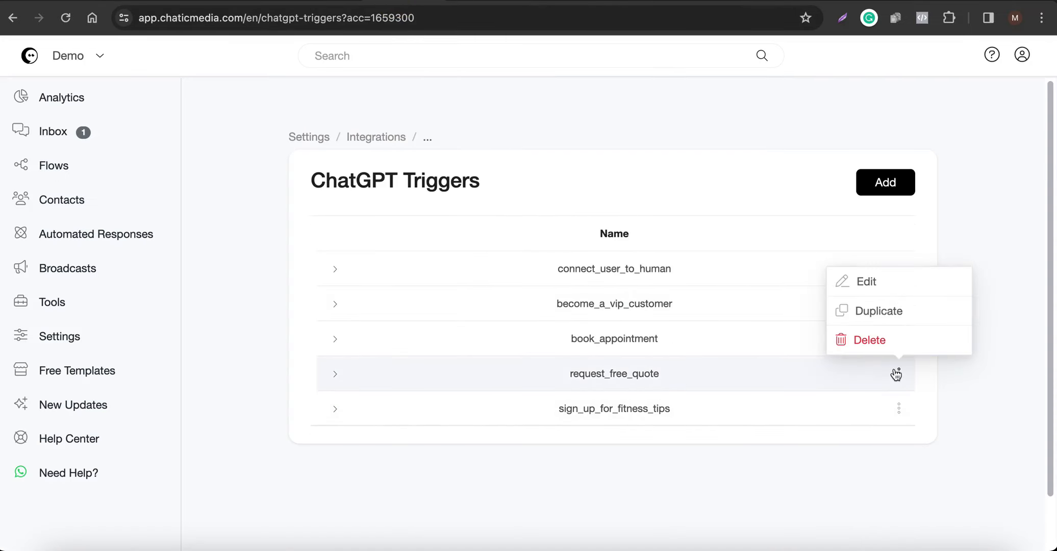
click(878, 285)
scroll(416, 325, down, 2)
click(397, 280)
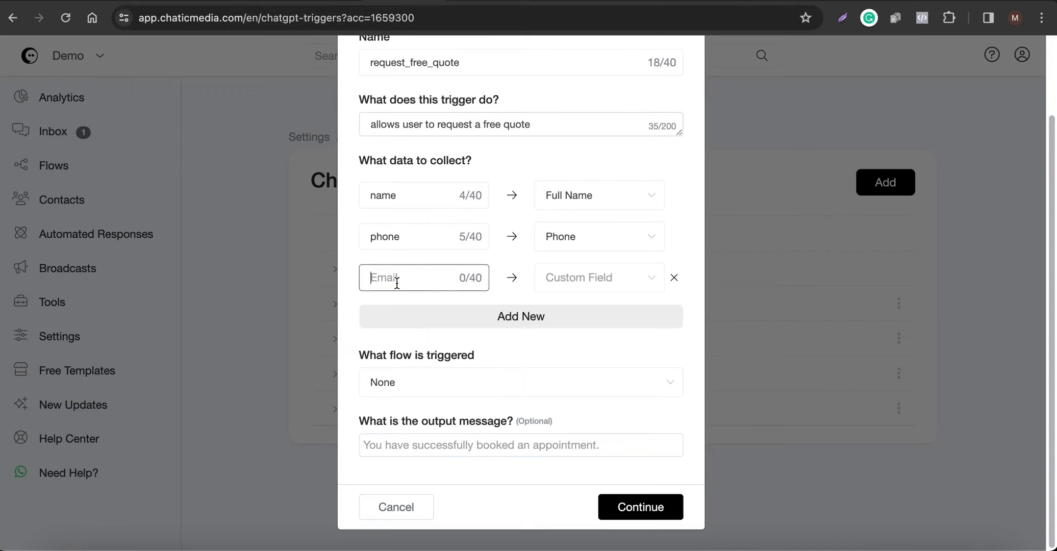
text(zipcode)
key(Tab)
text(zi)
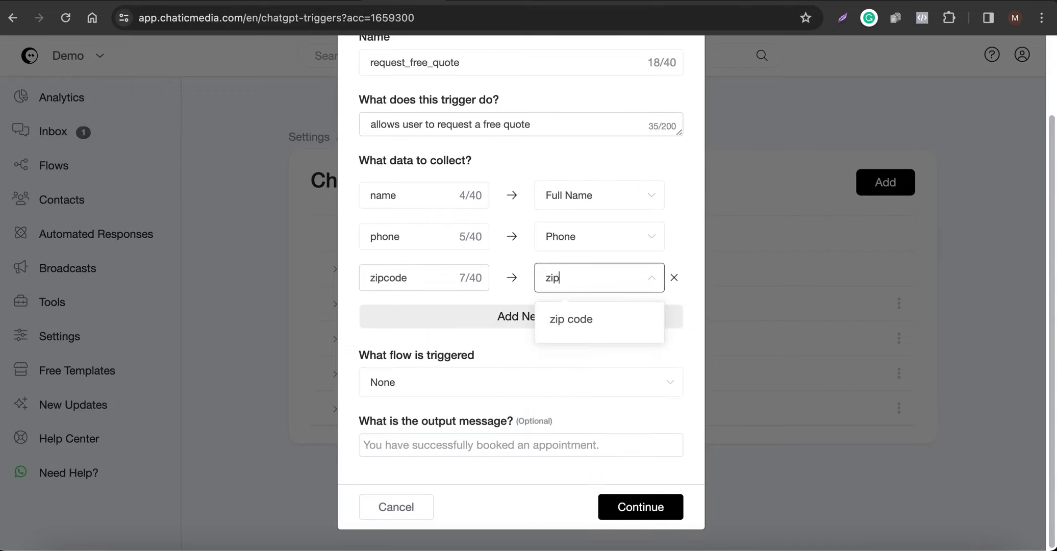
click(567, 321)
Add a 'plumbing requirements' data item, correcting its spelling, and save the trigger.
click(521, 317)
click(425, 317)
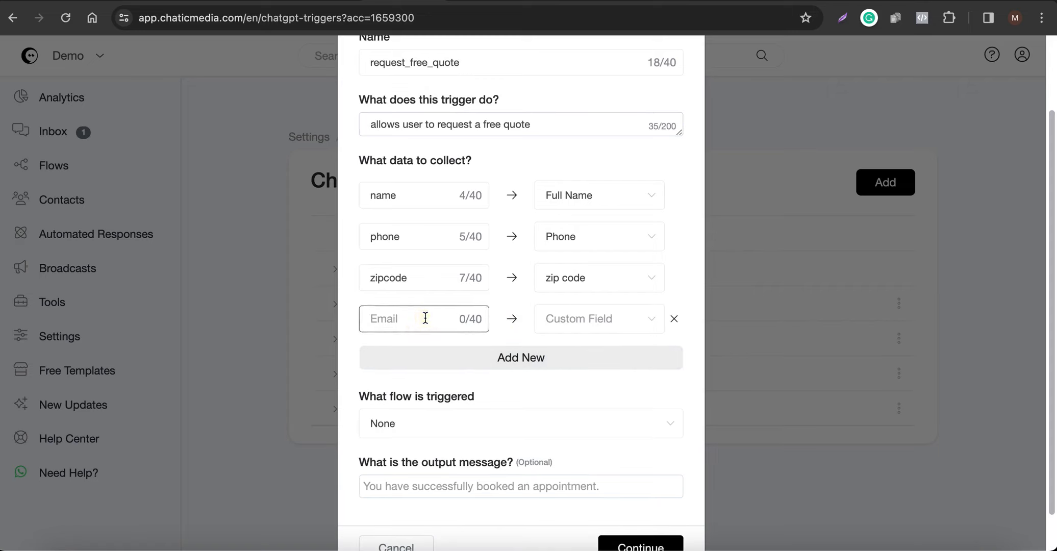
text(plumbing req)
text(equirement)
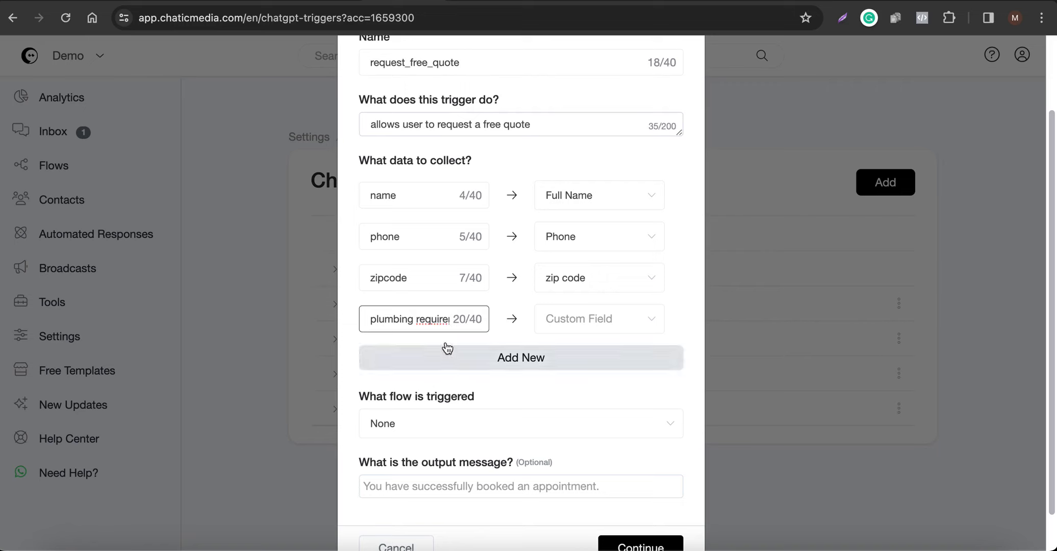
right_click(433, 319)
click(486, 238)
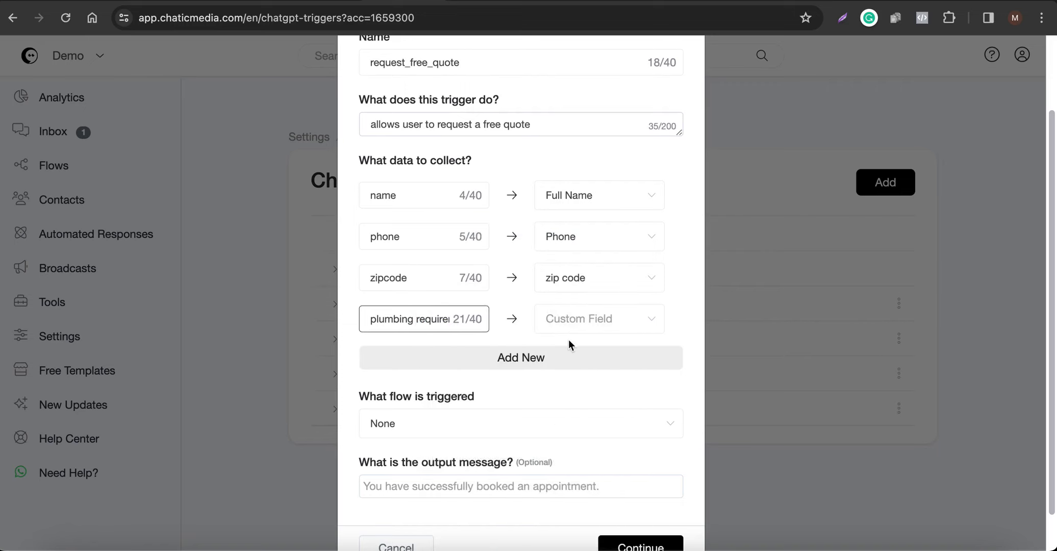
click(580, 327)
text(req)
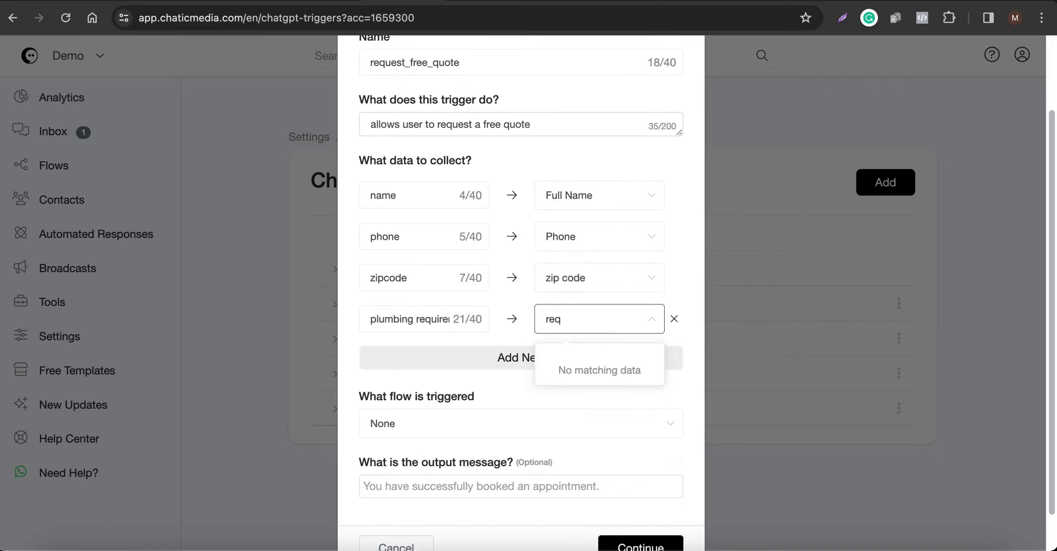
key(BackSpace)
key(BackSpace)
key(BackSpace)
text(pl)
scroll(496, 328, down, 2)
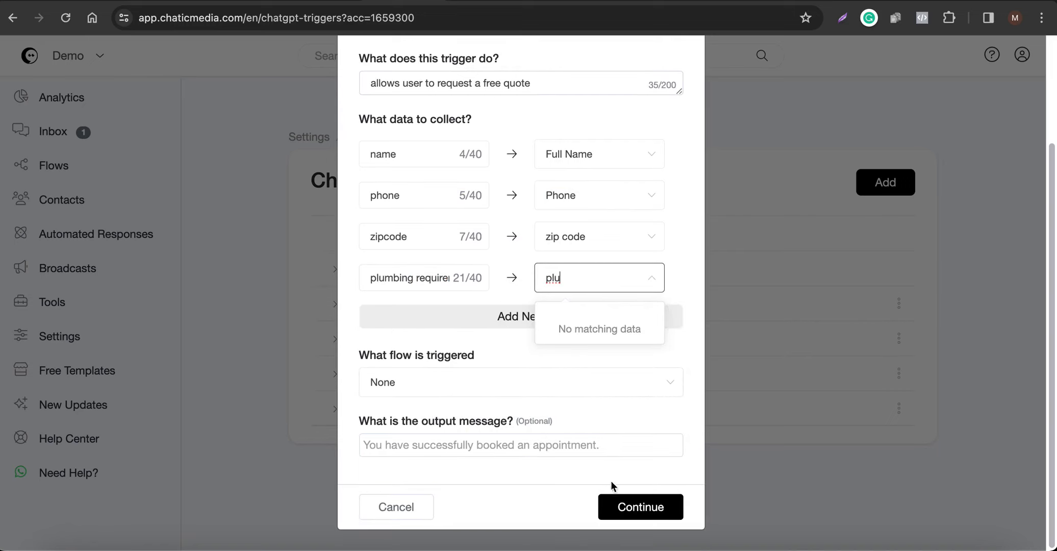
click(624, 502)
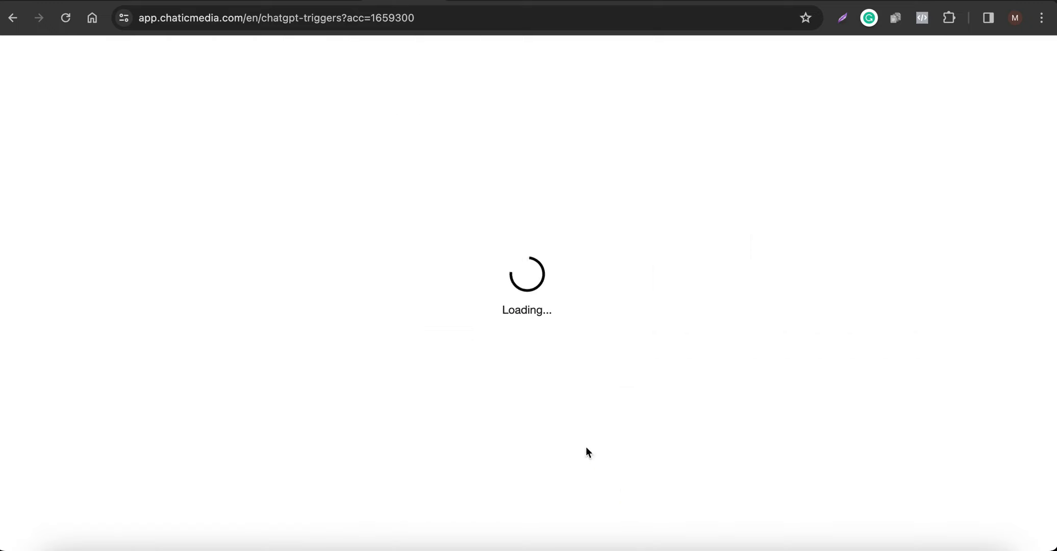
Reopen request_free_quote and map the plumbing item to the plumbing requirements custom field.
click(66, 19)
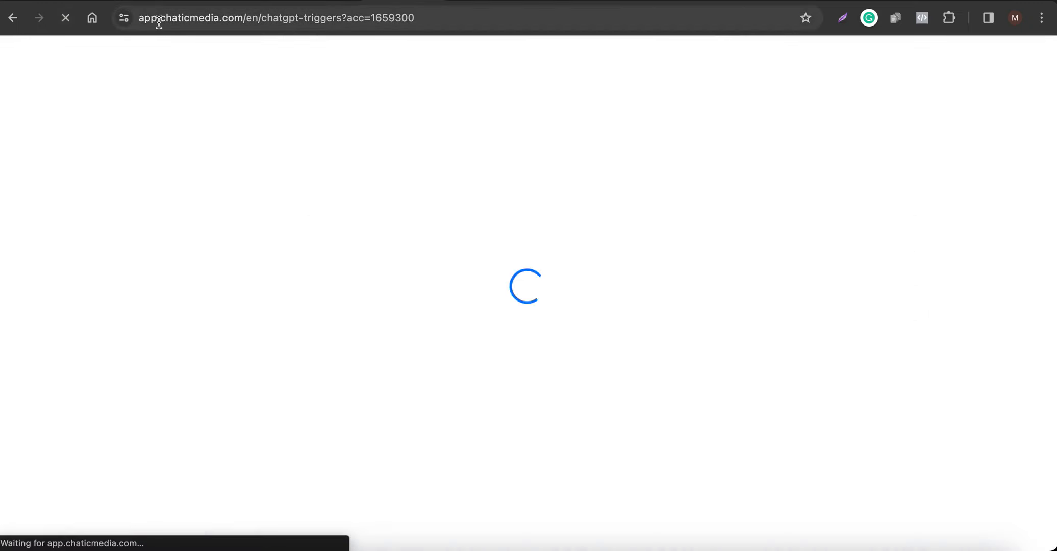
click(475, 0)
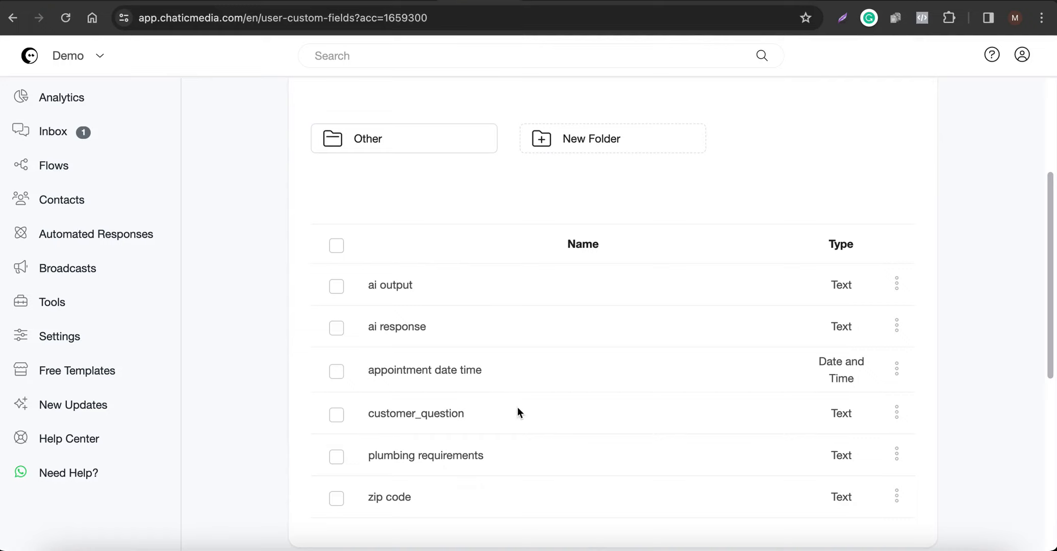
click(417, 2)
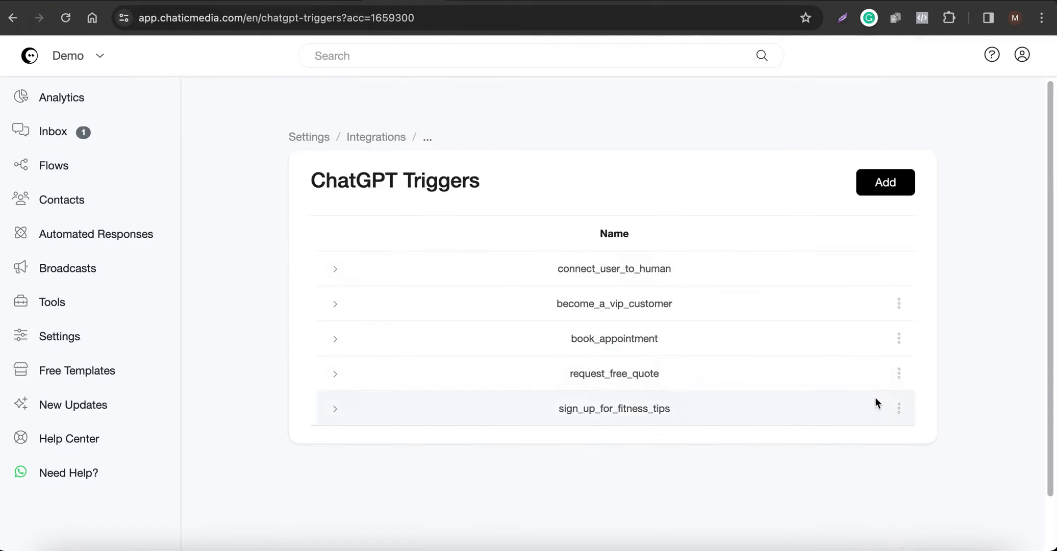
click(899, 375)
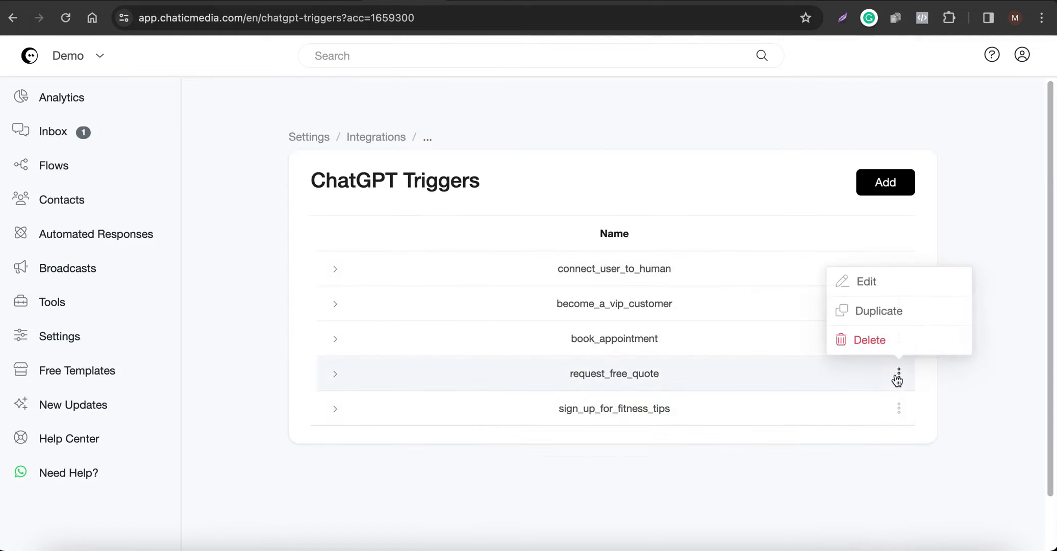
click(887, 286)
scroll(559, 327, down, 3)
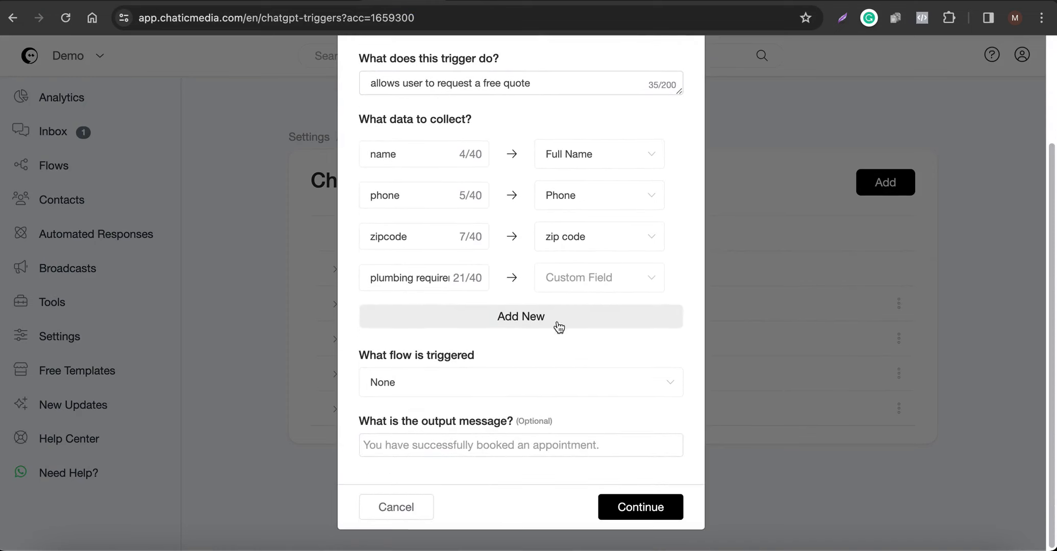
click(580, 286)
text(require)
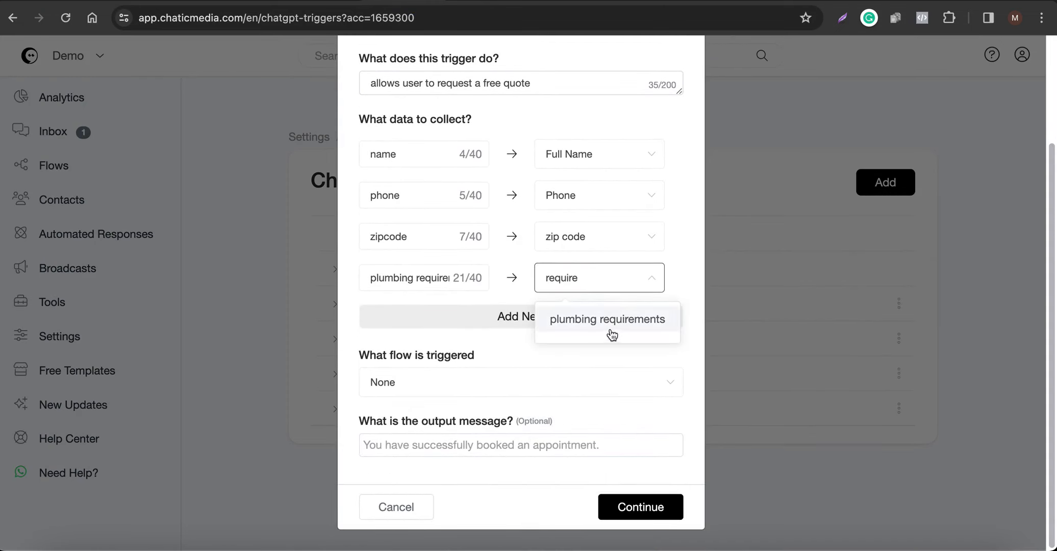
click(604, 327)
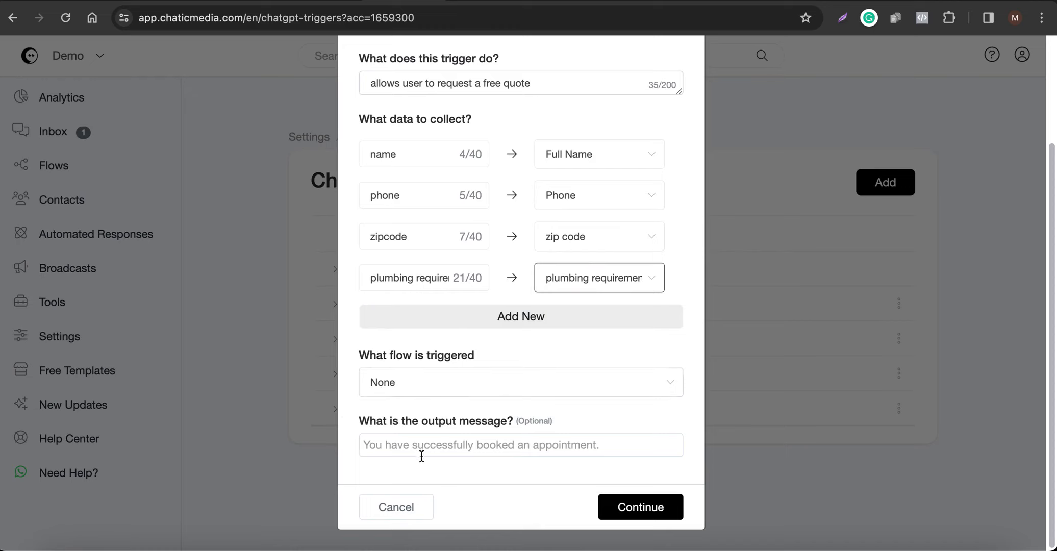
Paste the output message promising staff will provide the free quote, and save.
click(447, 445)
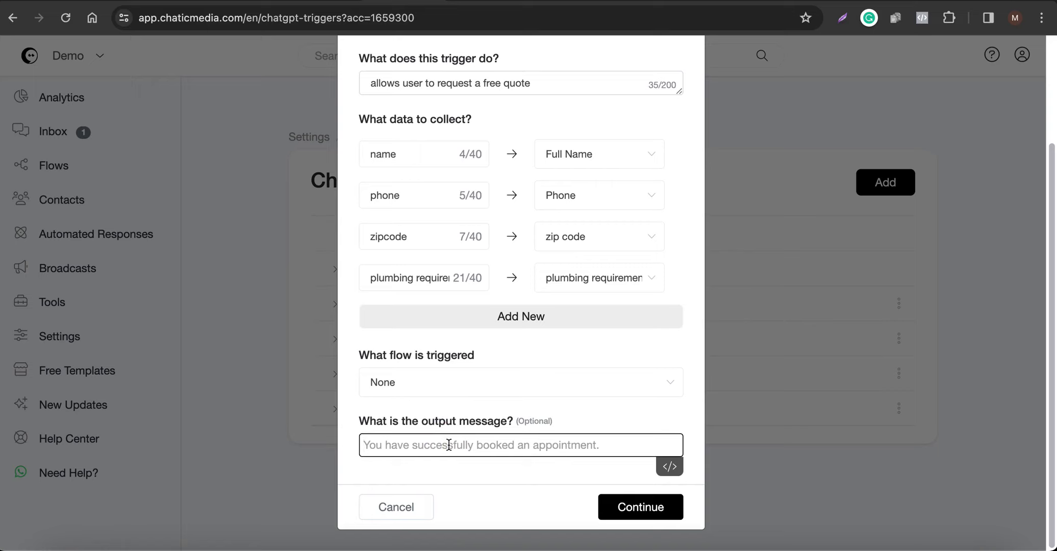
key(super+v)
text(de the free quote.)
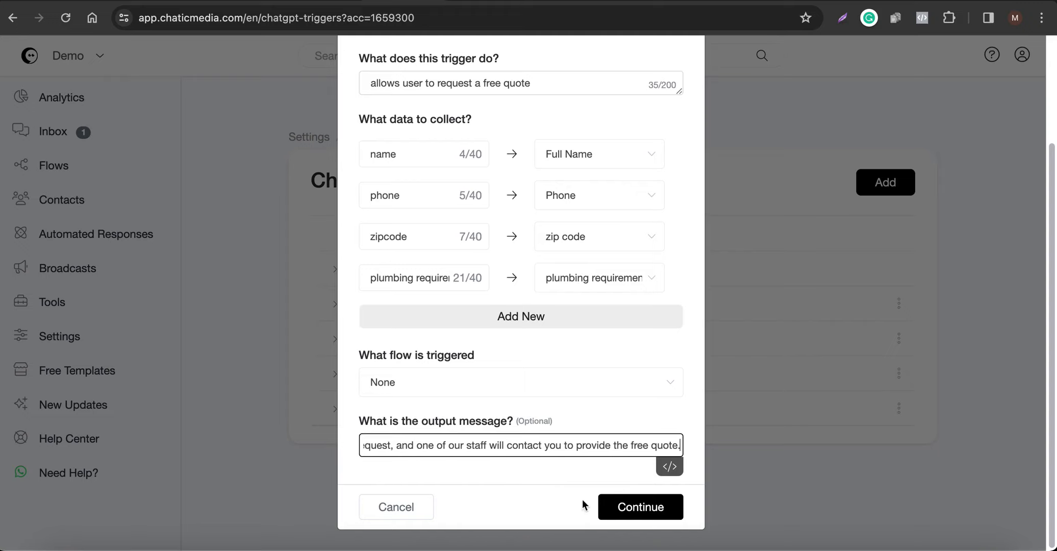
click(648, 512)
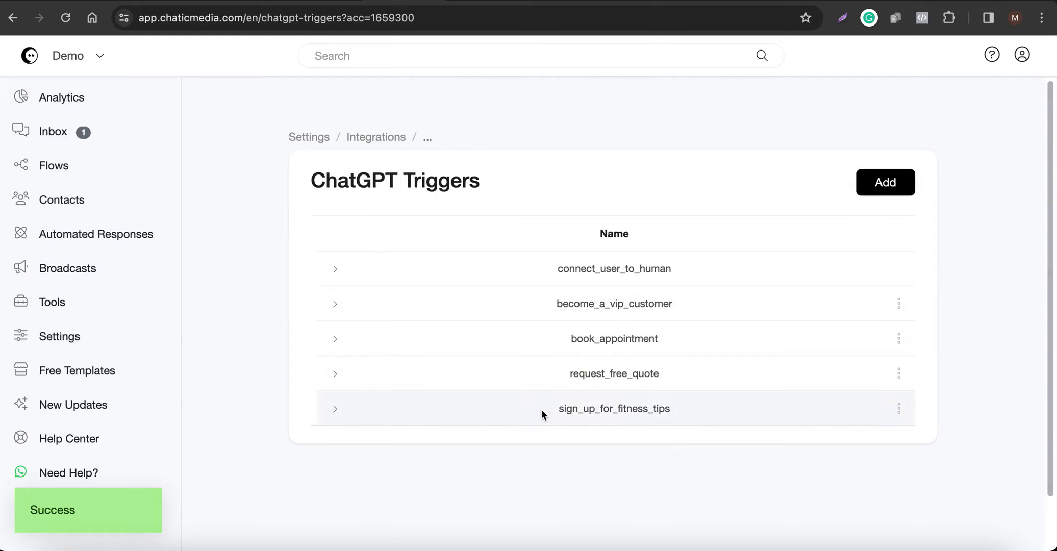
Copy the request_free_quote name and check the Custom Fields page.
drag(541, 409, 705, 409)
drag(565, 376, 712, 376)
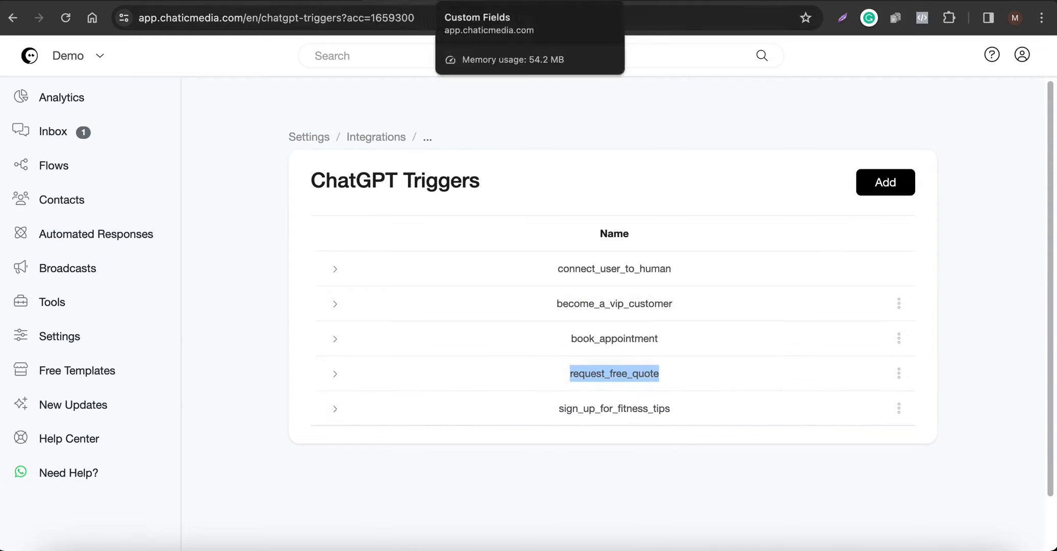
click(530, 2)
click(51, 336)
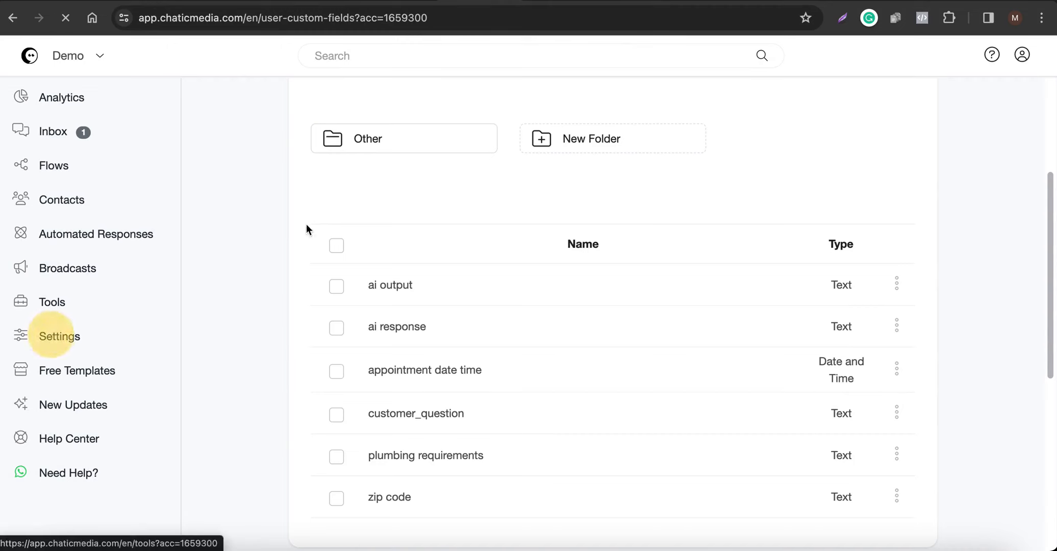
click(402, 2)
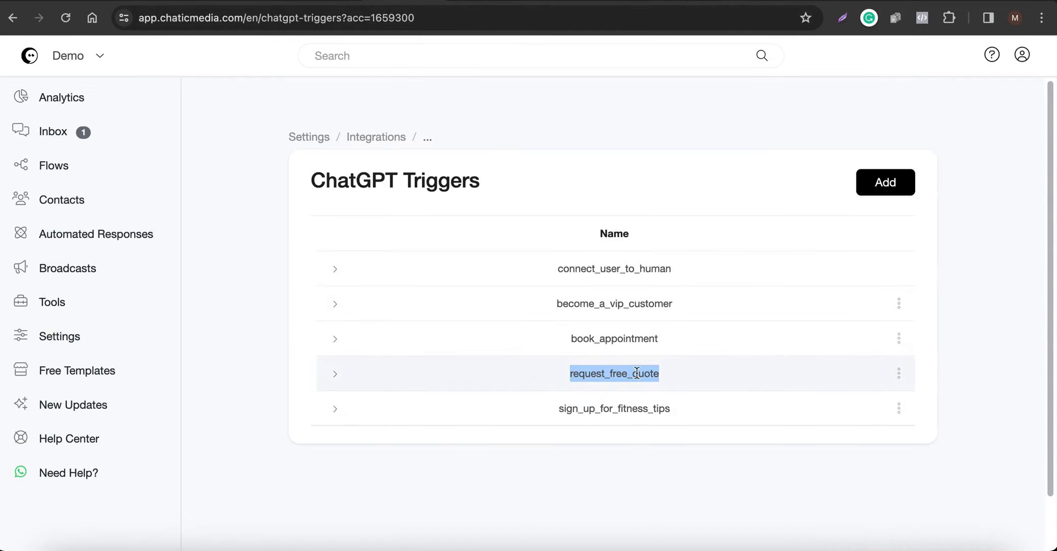
In the OpenAI ChatGPT integration, tick request_free_quote under ChatGPT Triggers and save.
click(474, 2)
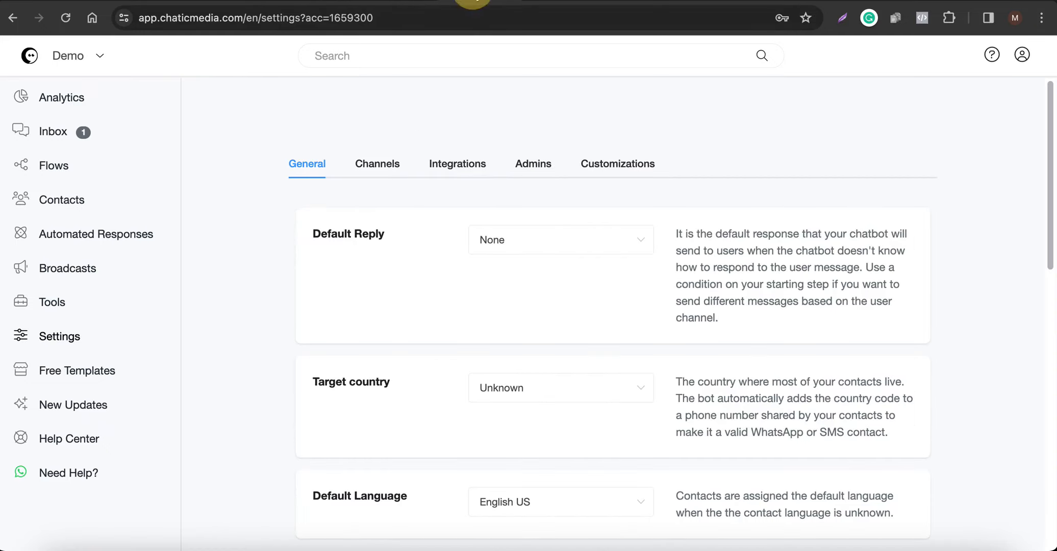
click(448, 174)
scroll(472, 372, down, 2)
click(461, 253)
click(563, 324)
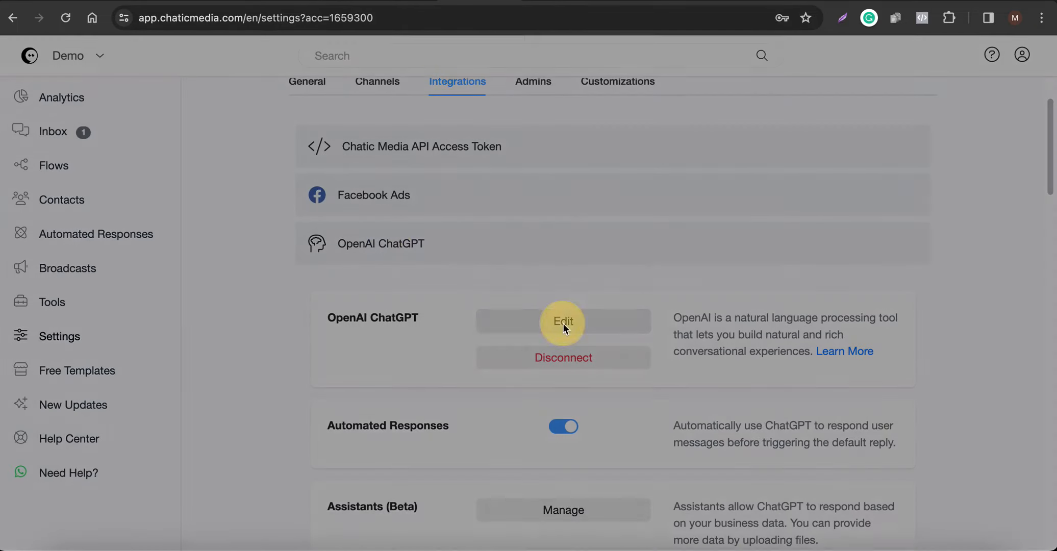
click(382, 295)
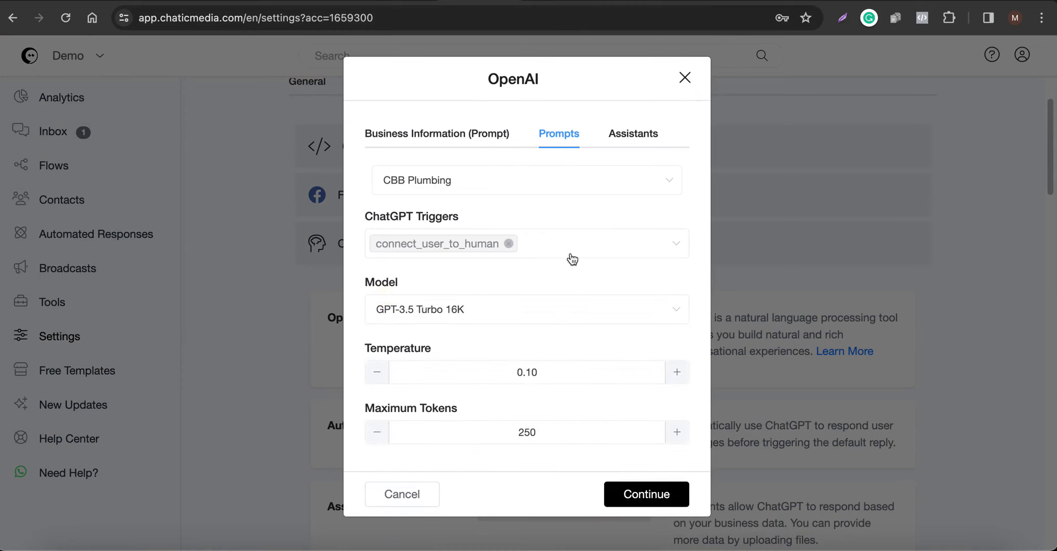
click(621, 243)
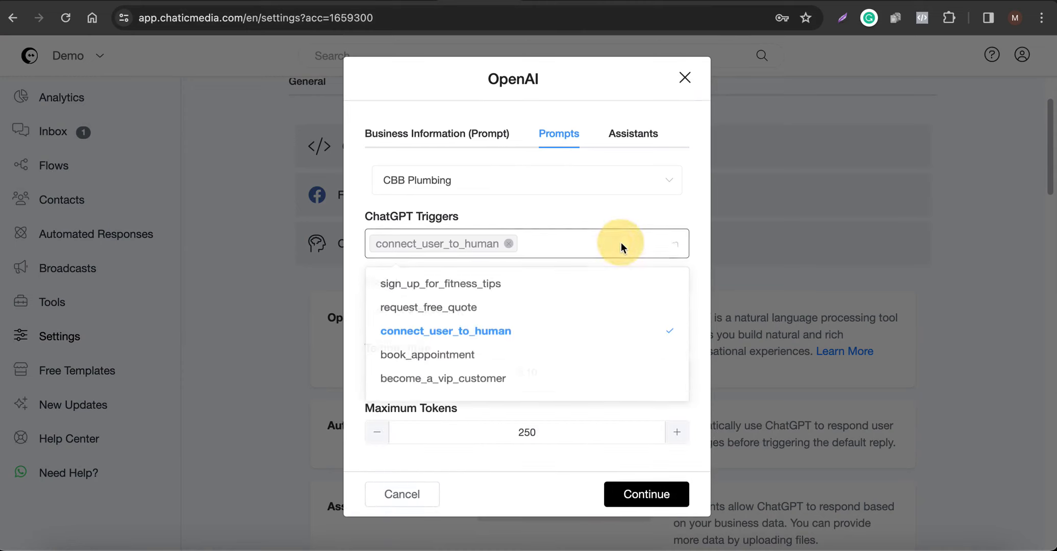
click(465, 312)
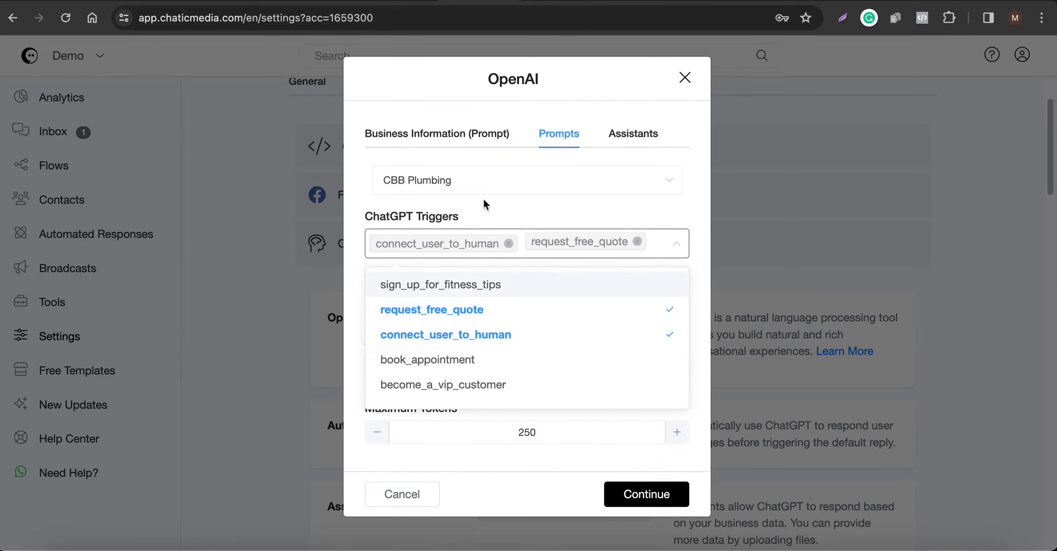
click(511, 204)
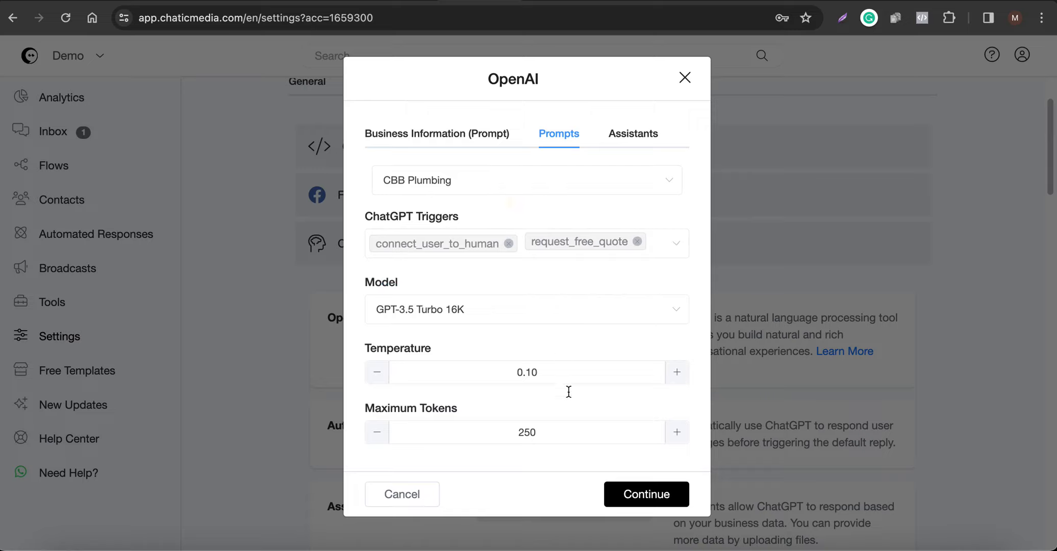
click(663, 496)
scroll(401, 301, down, 10)
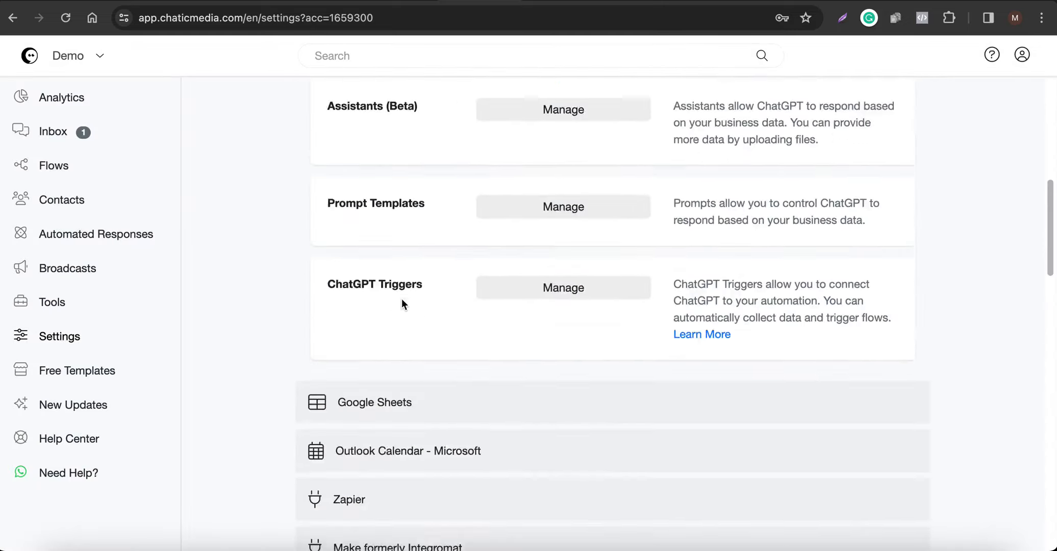
scroll(401, 302, up, 12)
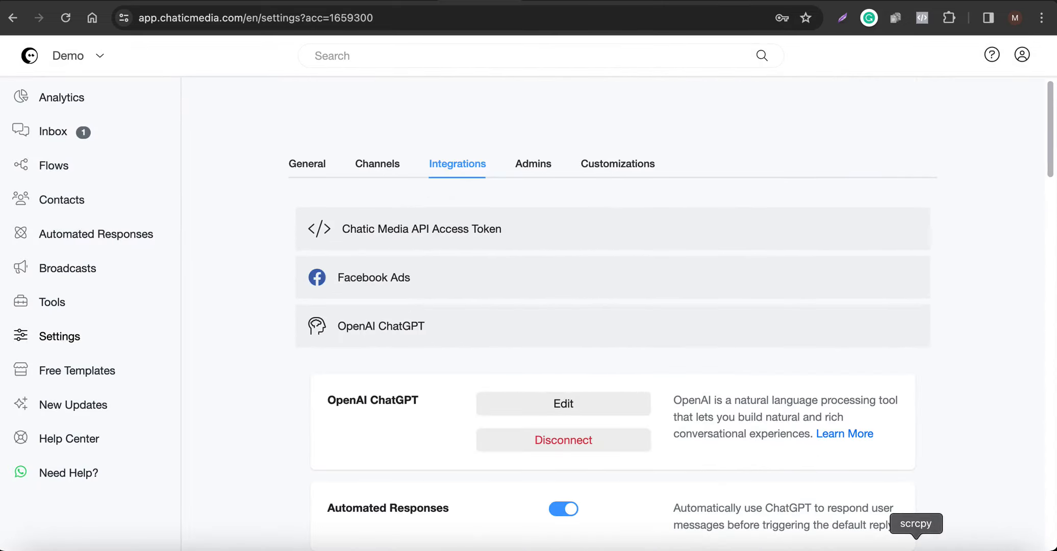
Ask the bot 'What services do you provide?' in the mirrored phone chat.
click(915, 547)
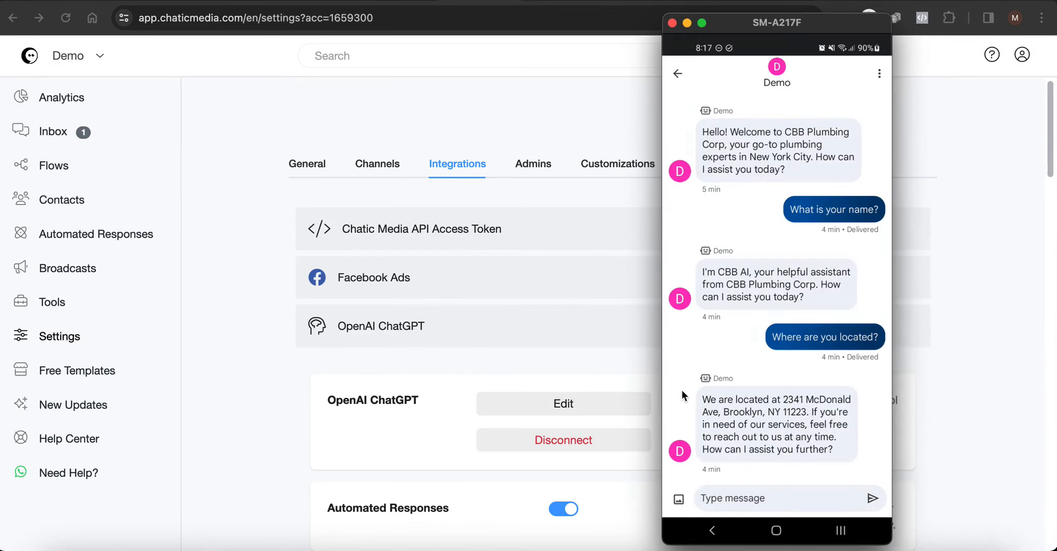
text(Ehat)
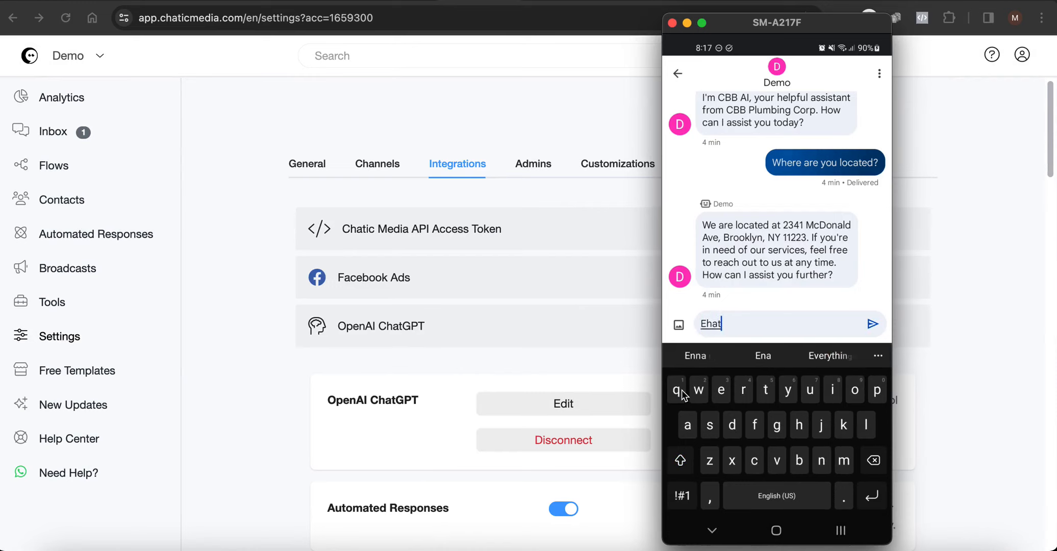
key(BackSpace)
key(BackSpace)
key(BackSpace)
key(BackSpace)
text(Ehat)
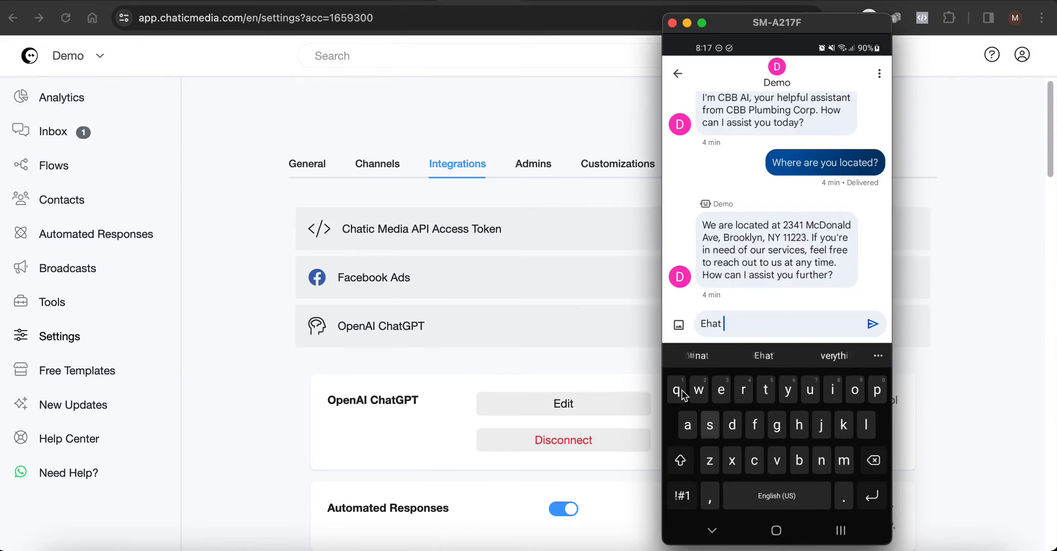
key(BackSpace)
key(BackSpace)
key(BackSpace)
key(BackSpace)
key(BackSpace)
text(What)
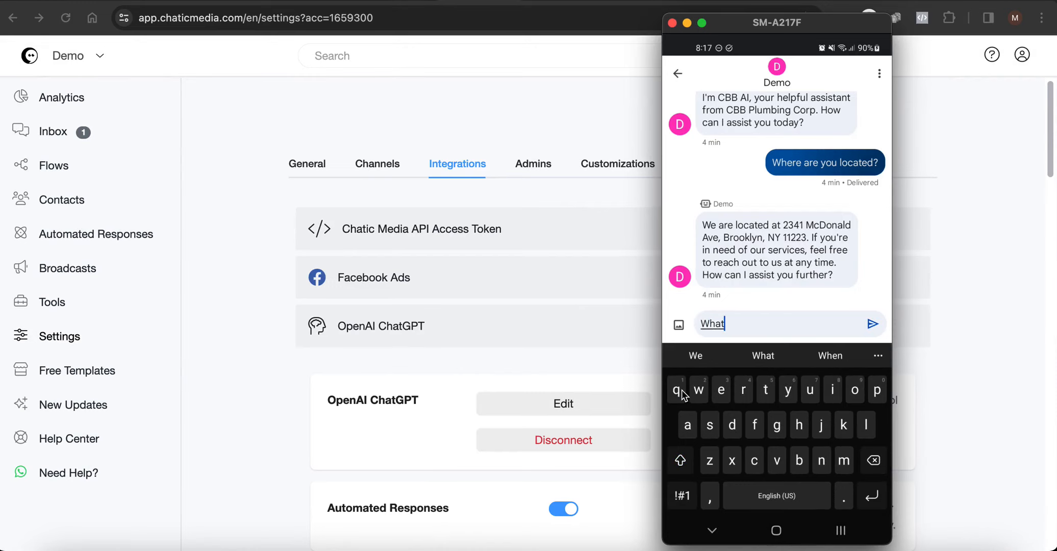
text( services d)
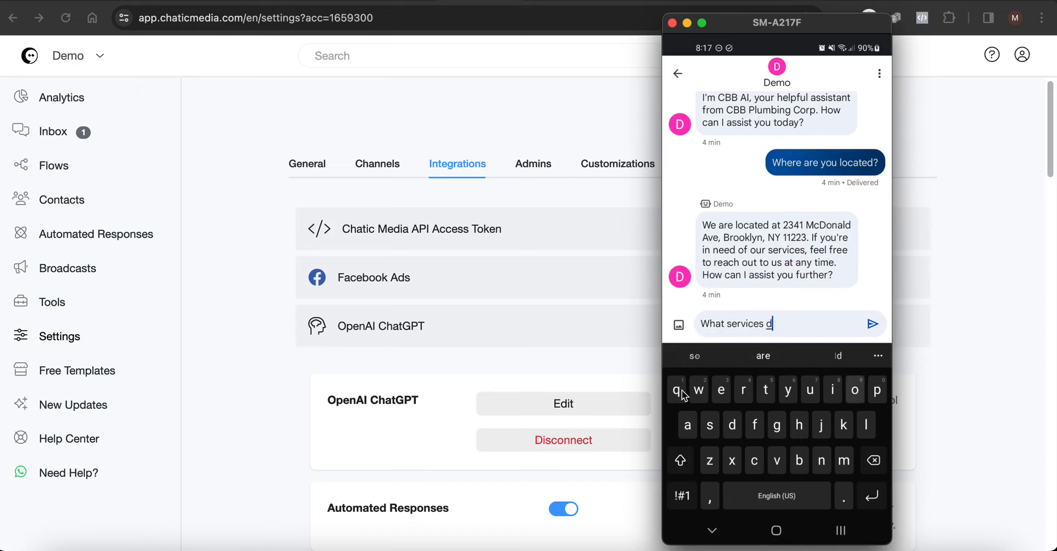
text(o you provide?)
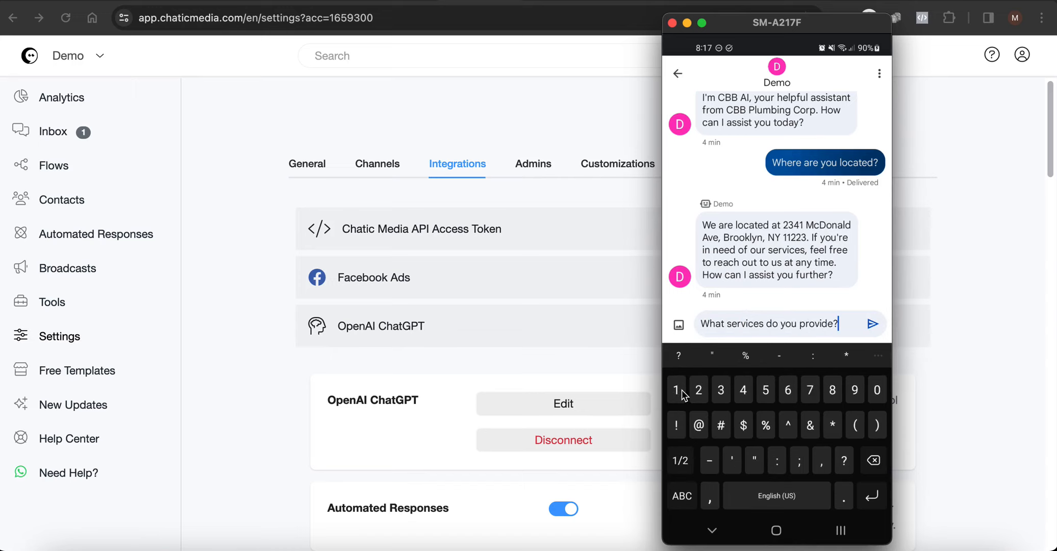
key(Return)
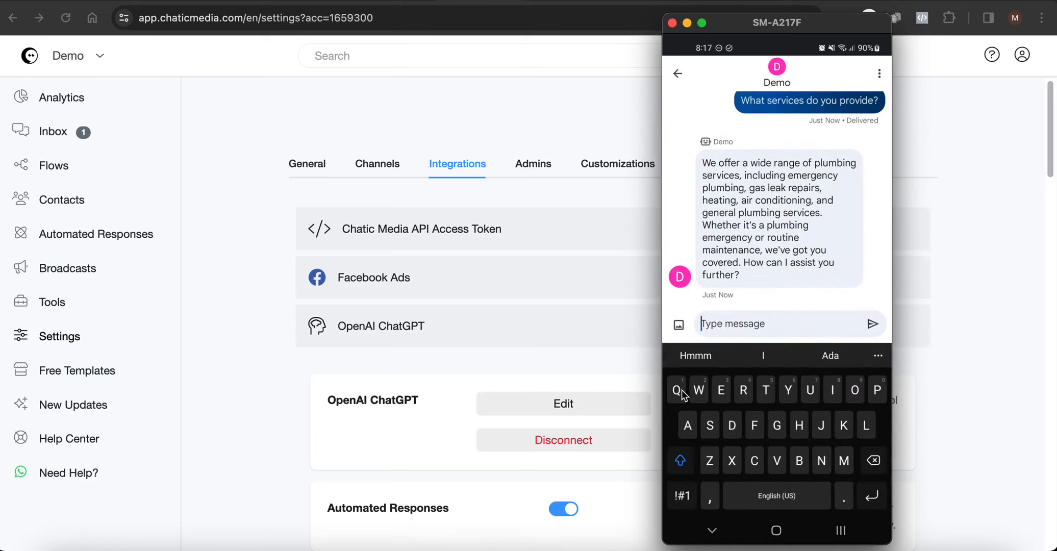
Send 'Great im interested in a quote for emergency plumbing' to the bot.
text(Great)
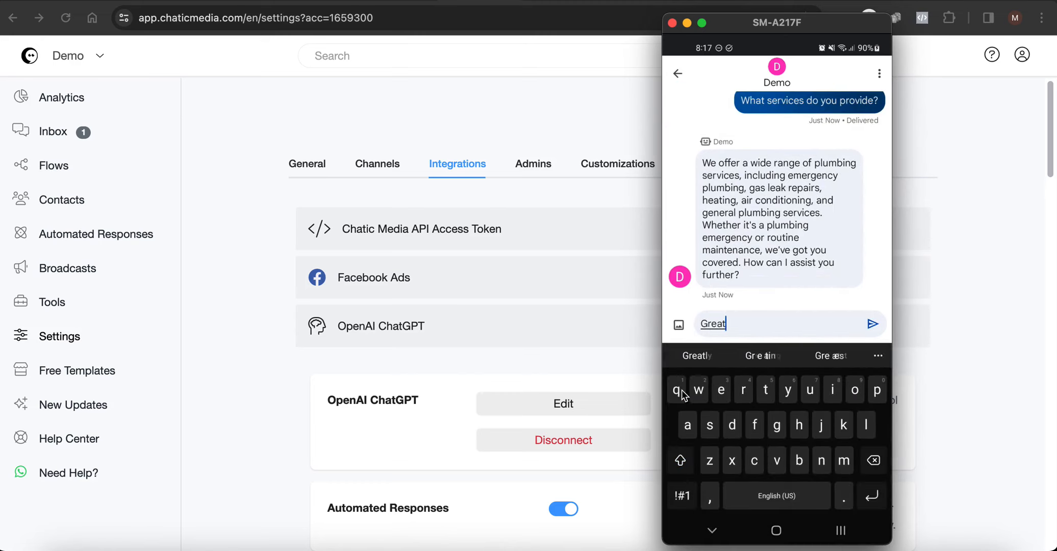
text( im in)
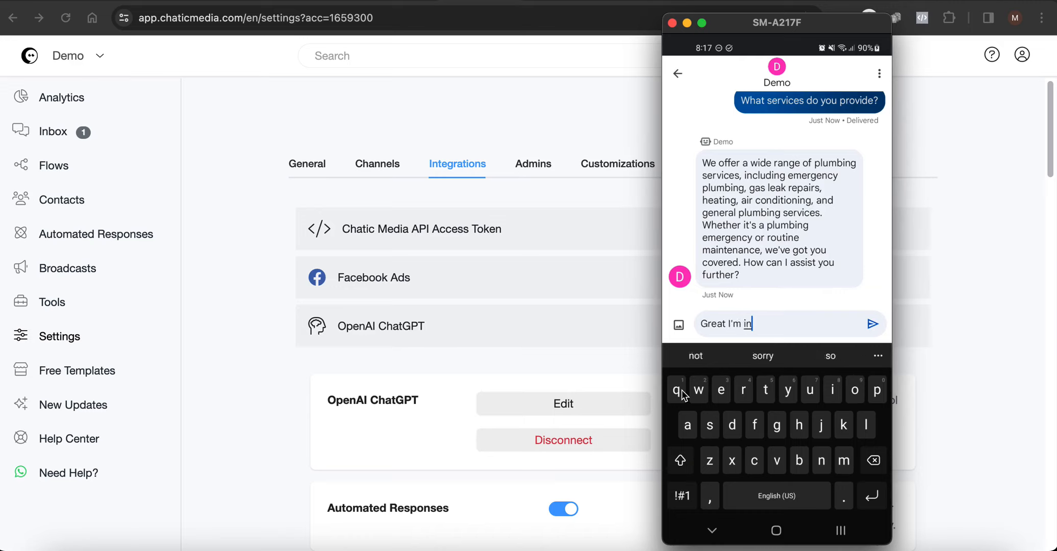
text(terested in a qu)
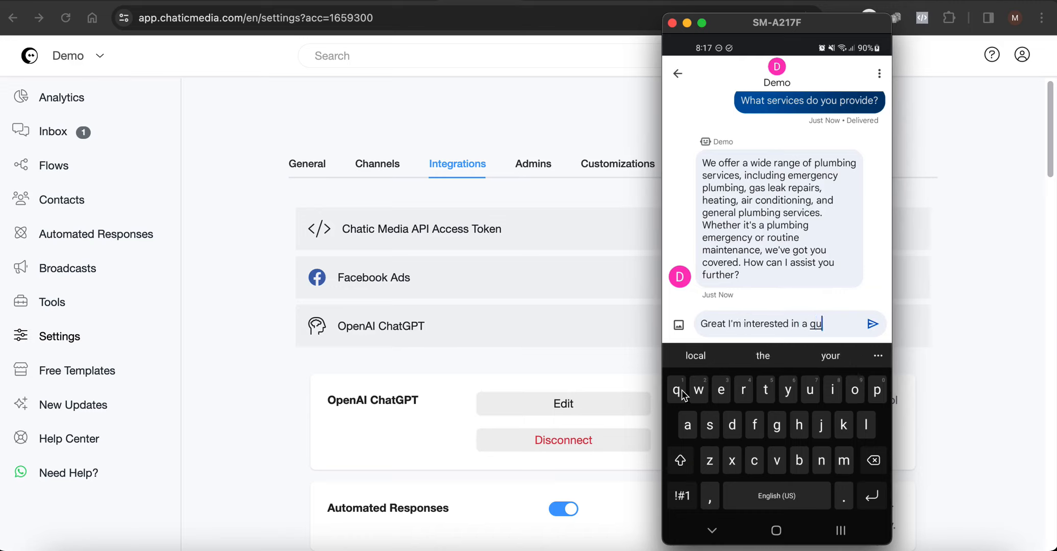
text(ote for e)
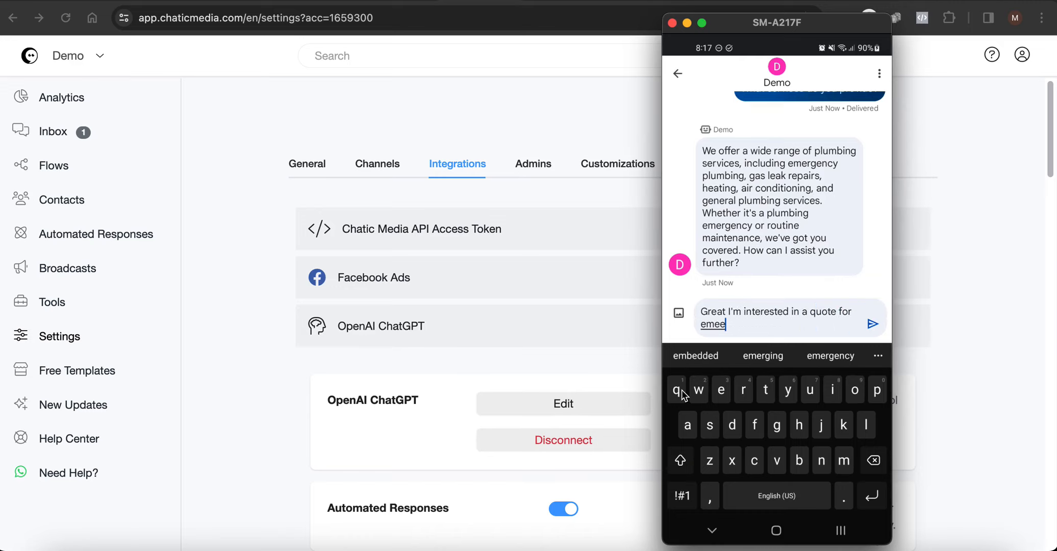
text(mergency plu)
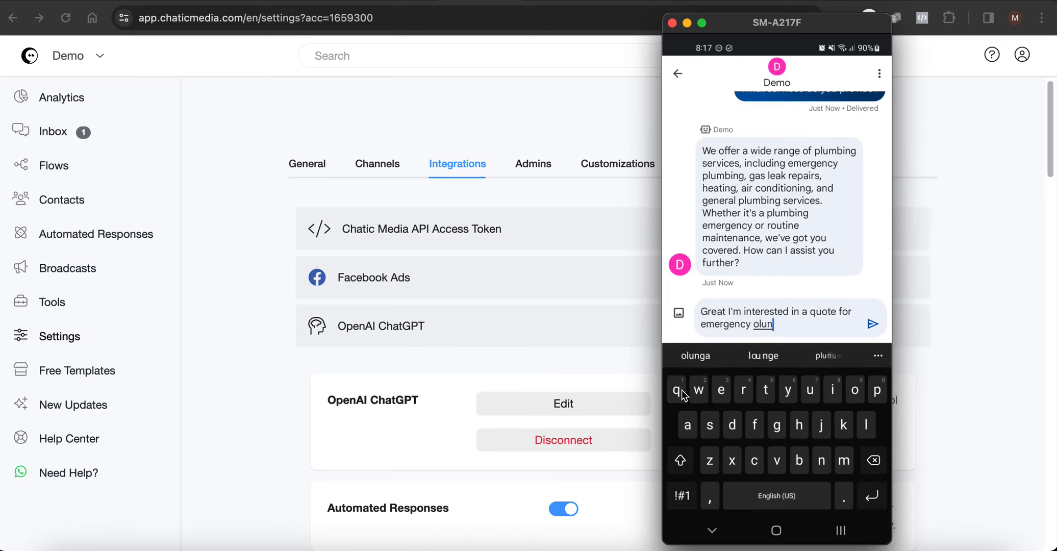
key(BackSpace)
key(BackSpace)
key(BackSpace)
text(plumbing)
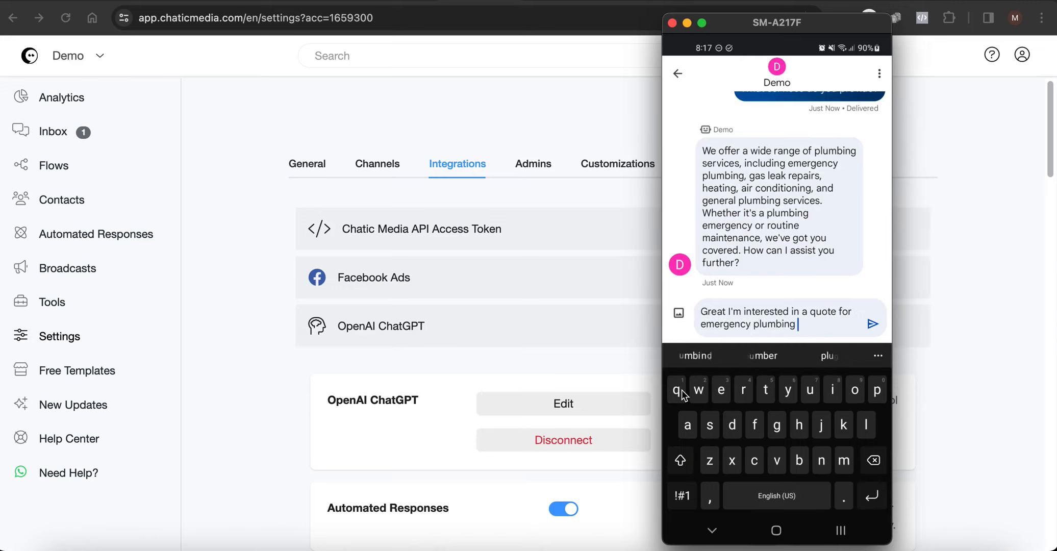
key(Return)
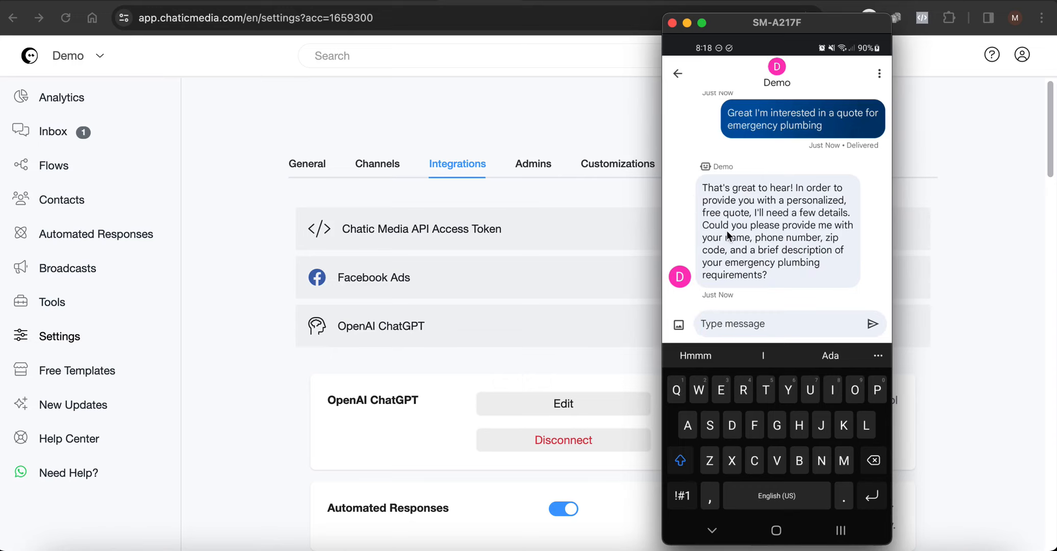
click(1026, 250)
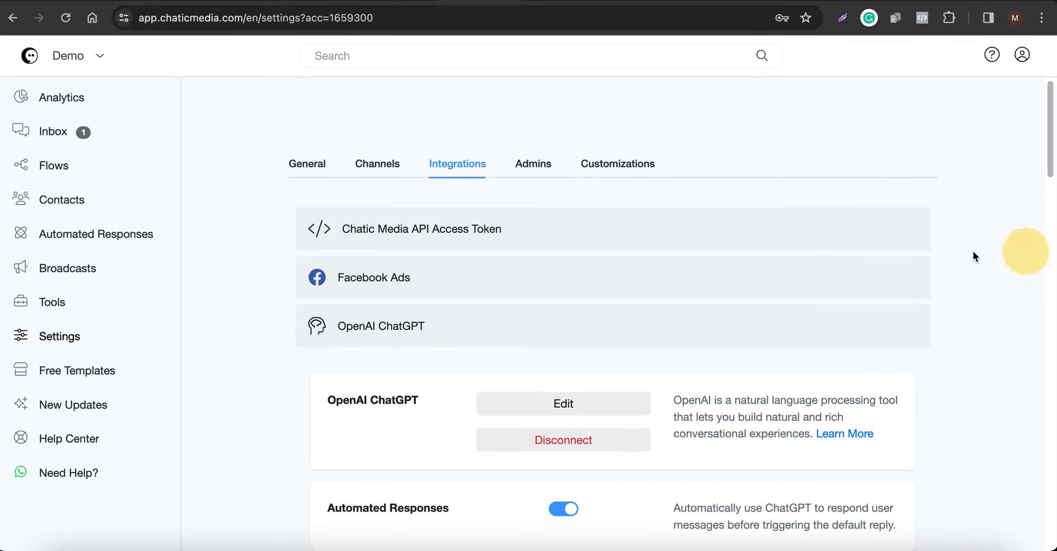
Open the latest Google BM phone conversation in the Inbox and check its Bot filter.
click(53, 132)
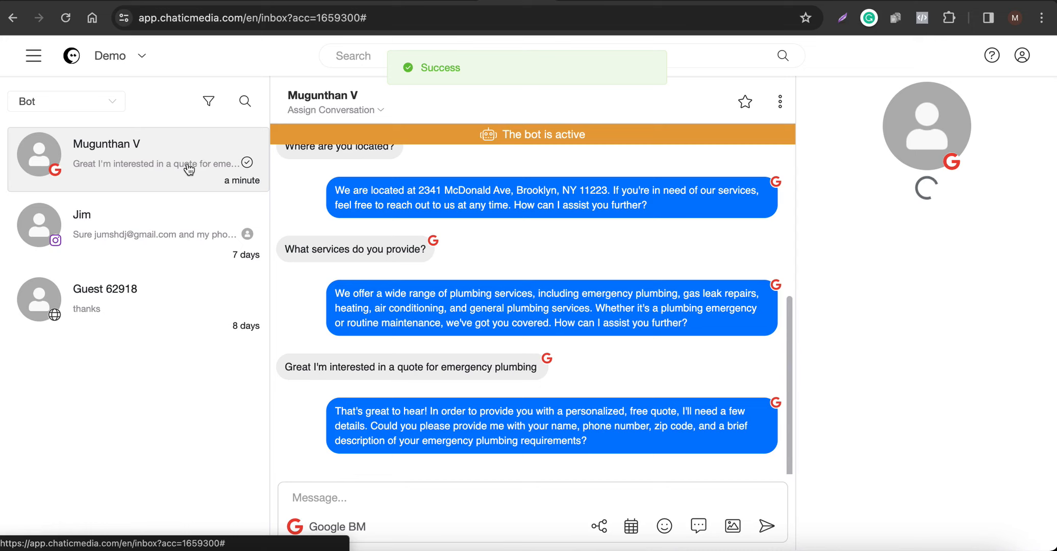
click(192, 168)
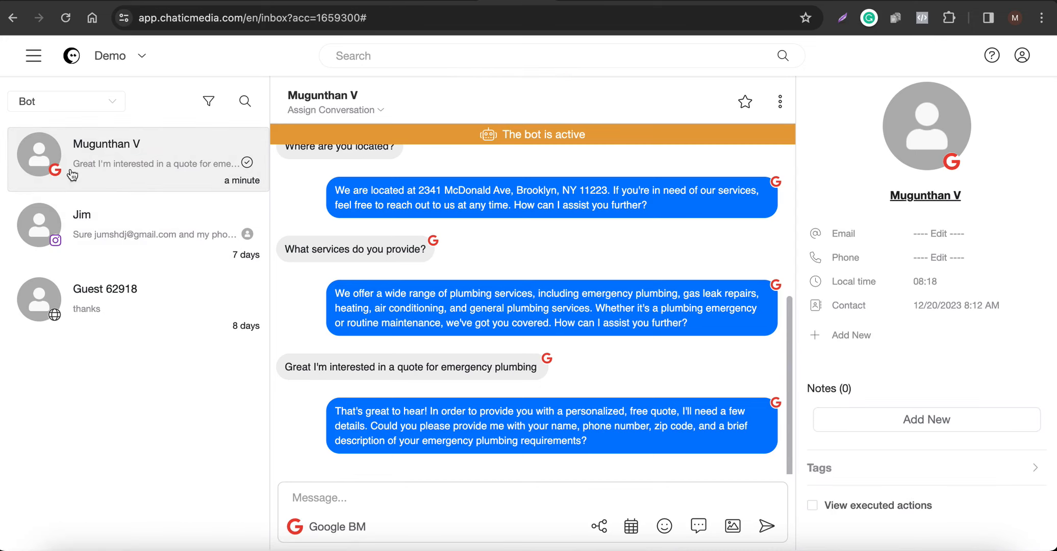
scroll(512, 318, up, 5)
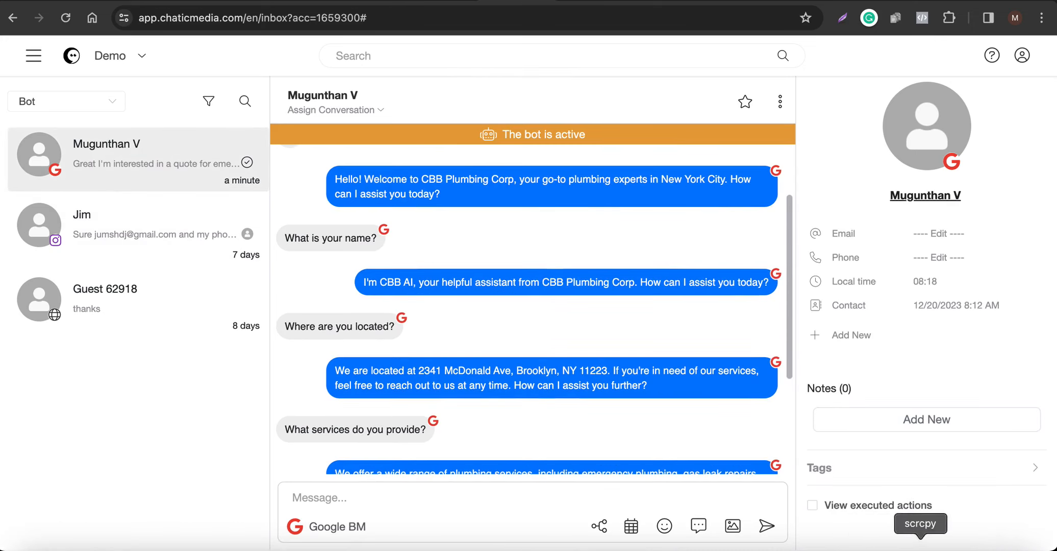
click(867, 542)
click(333, 324)
scroll(488, 363, down, 5)
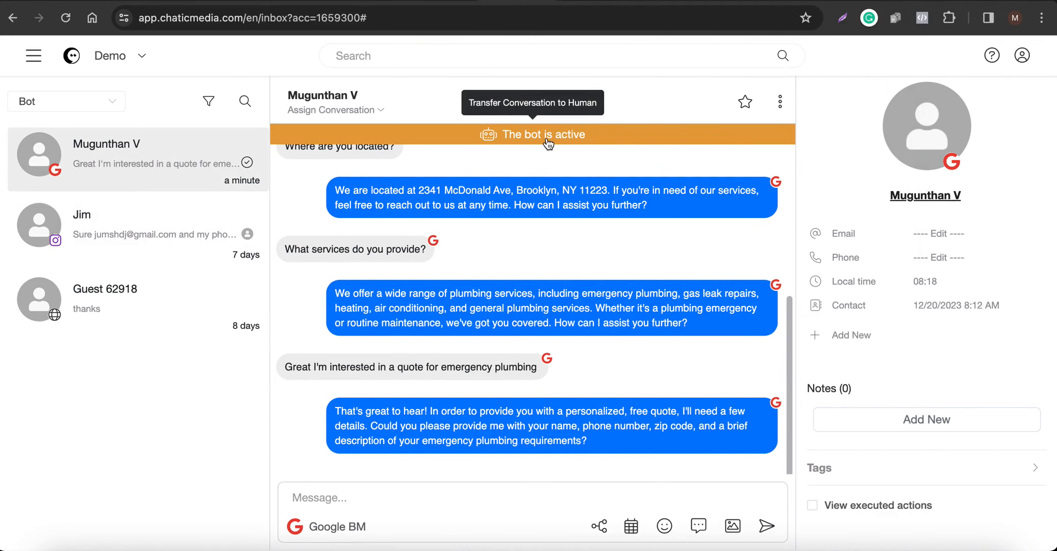
click(110, 104)
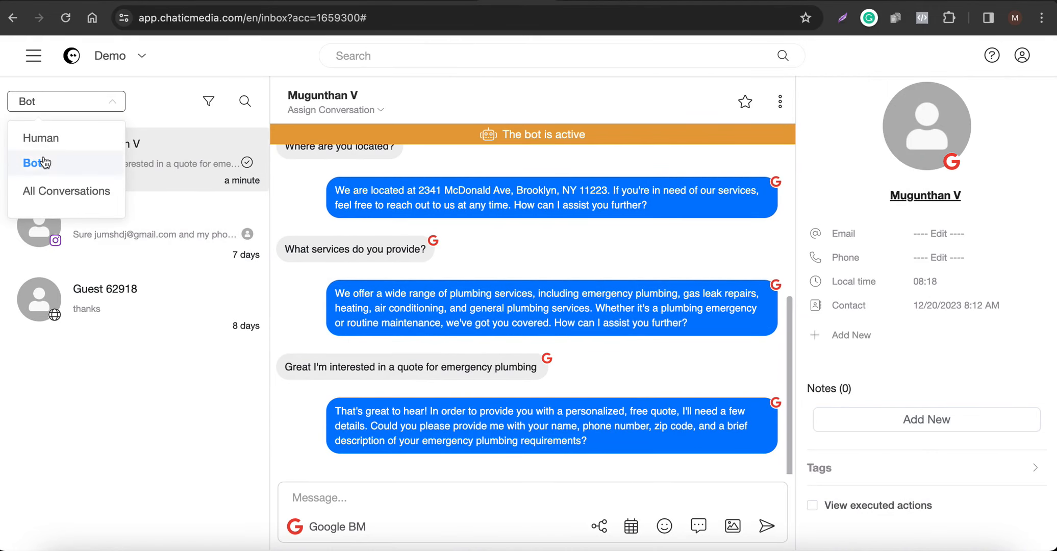
click(531, 276)
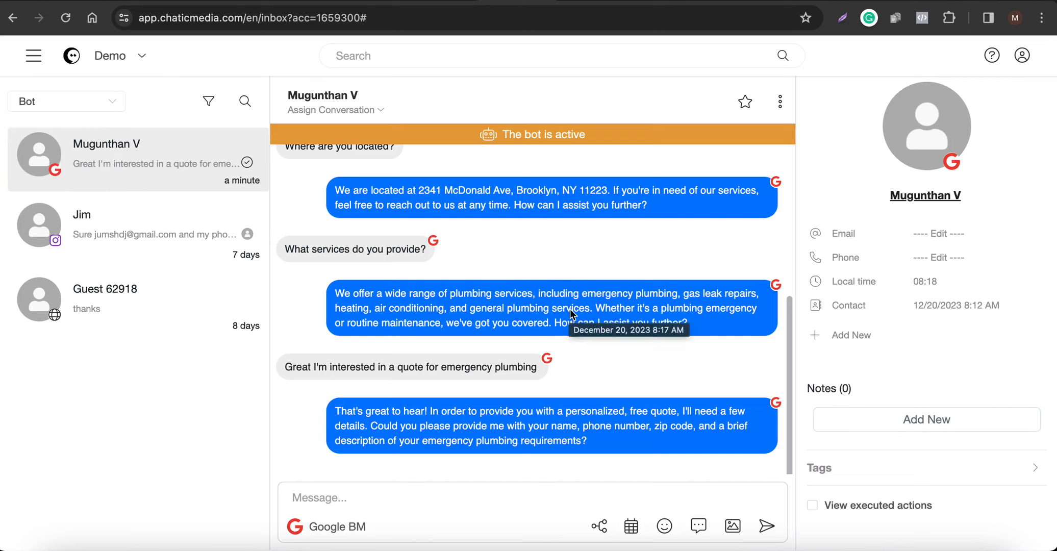
click(34, 56)
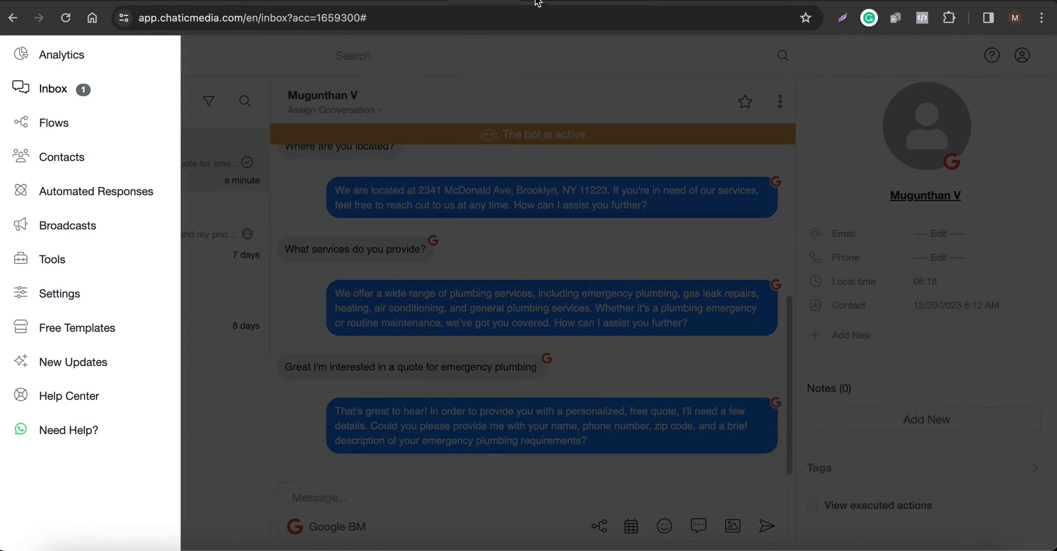
Open Tools > Triggers and Actions and add a new trigger named PLUMBING.
scroll(561, 367, down, 1)
scroll(578, 374, down, 1)
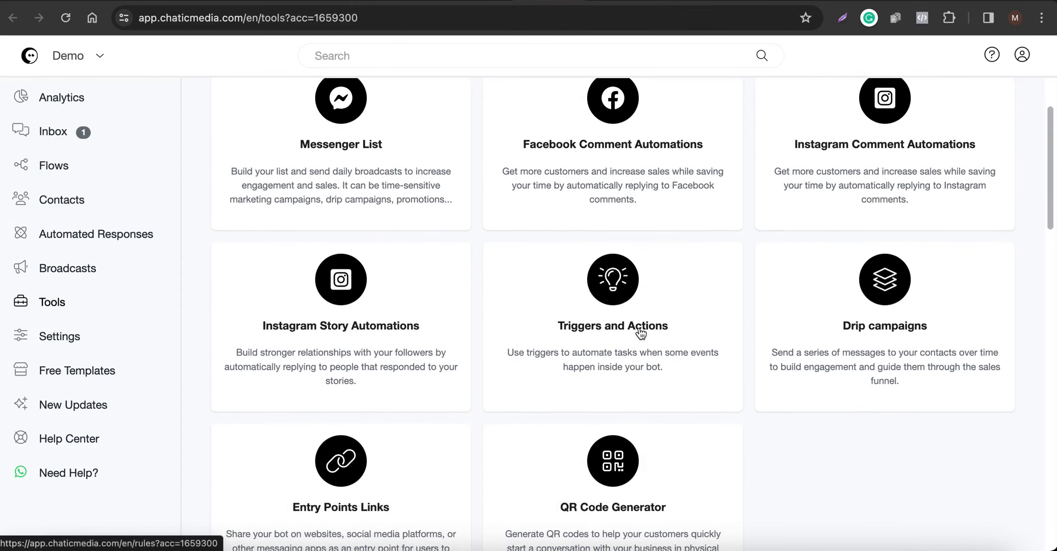
super+click(632, 327)
click(587, 3)
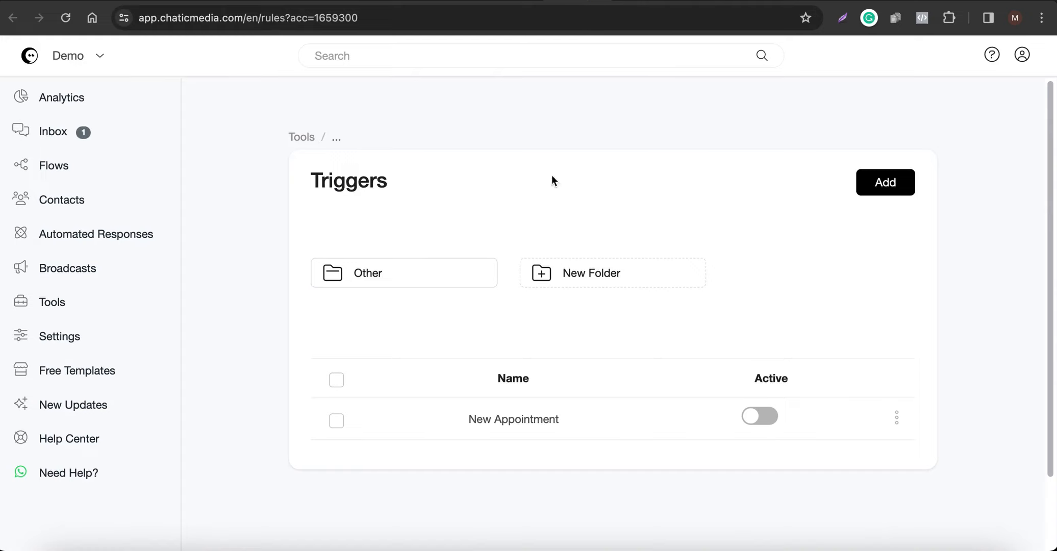
click(873, 196)
click(443, 134)
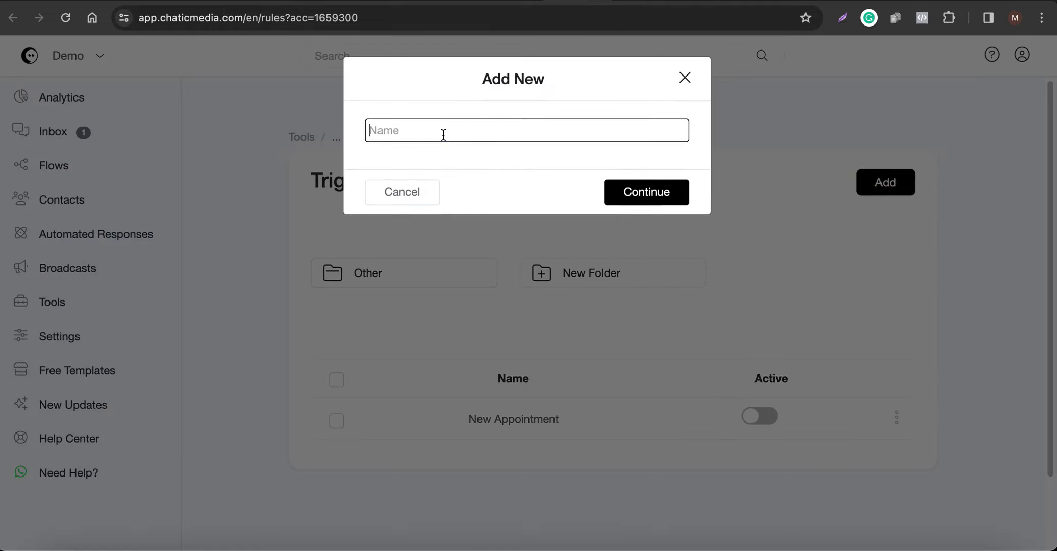
text(PLUMBING)
Set PLUMBING's trigger to 'Custom field value changed' on plumbing requirements.
click(656, 195)
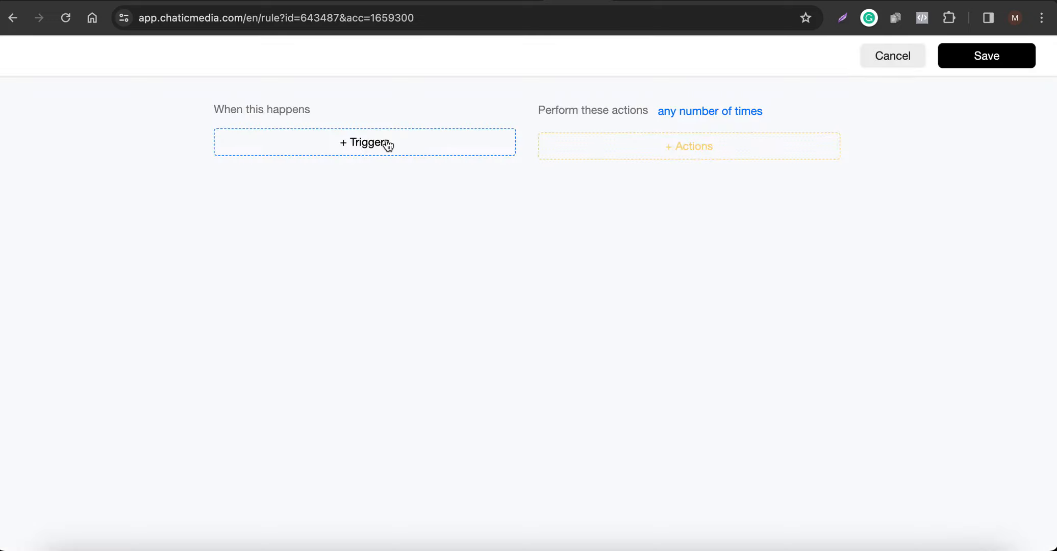
click(386, 143)
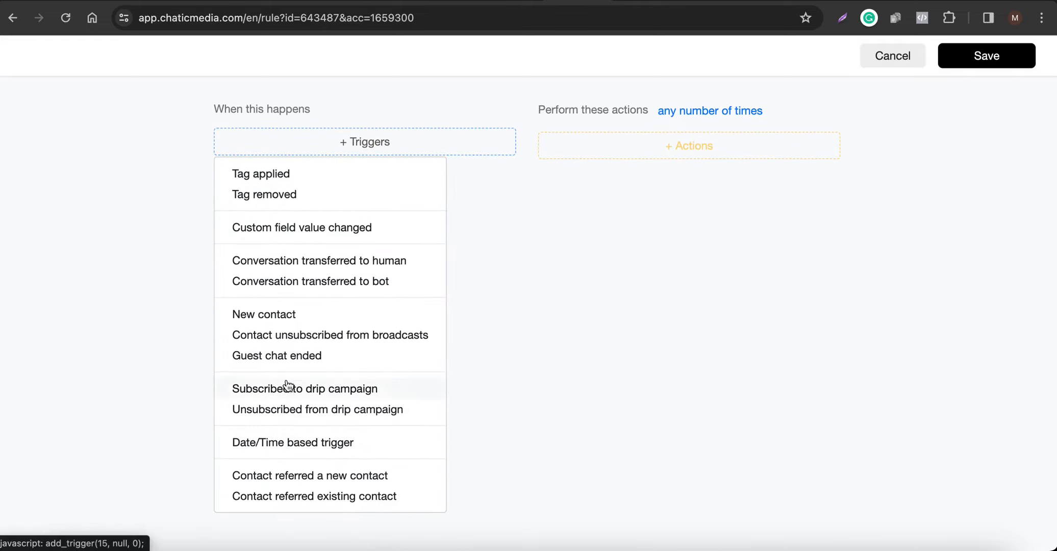
click(286, 227)
click(302, 181)
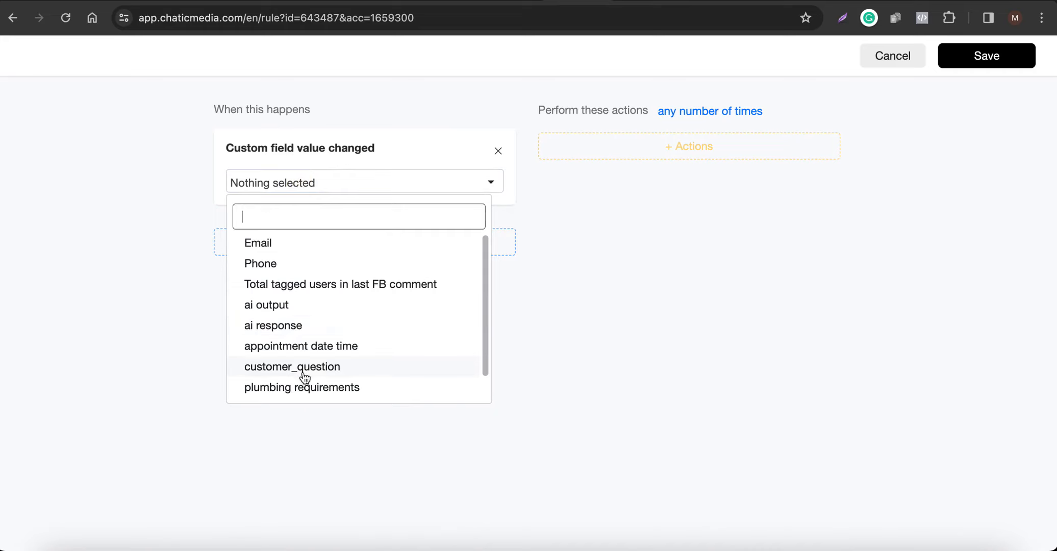
scroll(305, 375, down, 1)
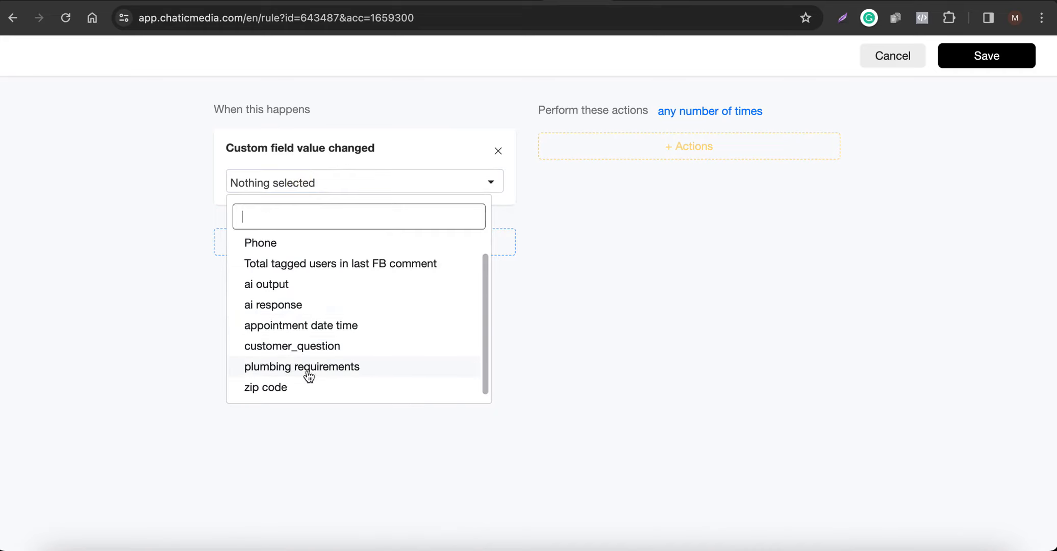
click(338, 369)
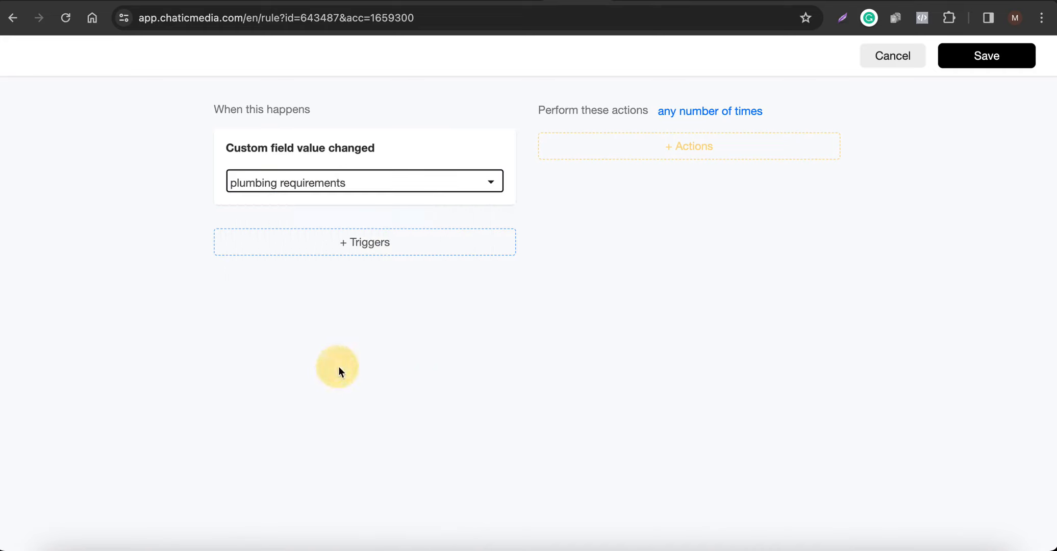
Add the 'Transfer Conversation to Human' action, then save and activate PLUMBING.
click(655, 152)
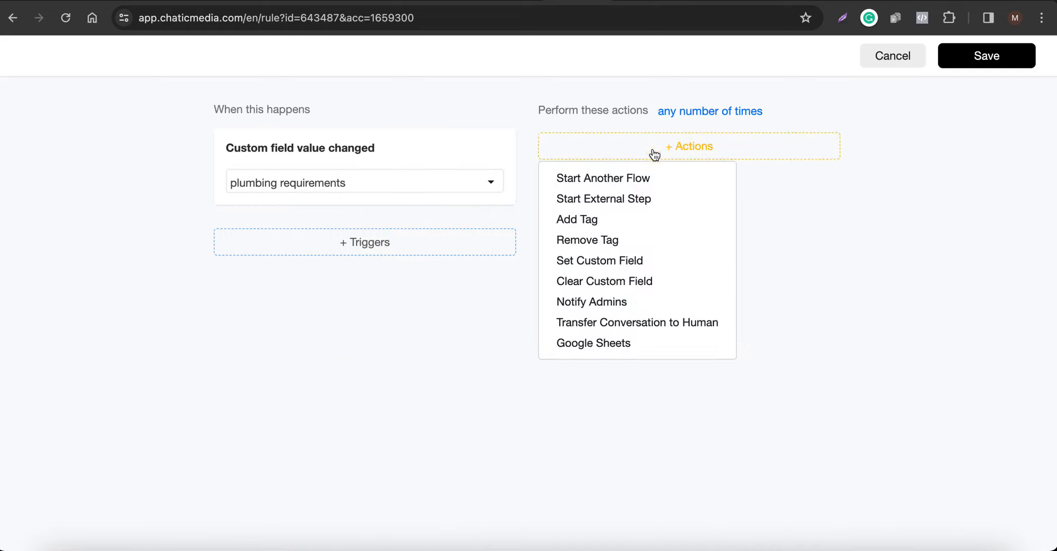
click(616, 332)
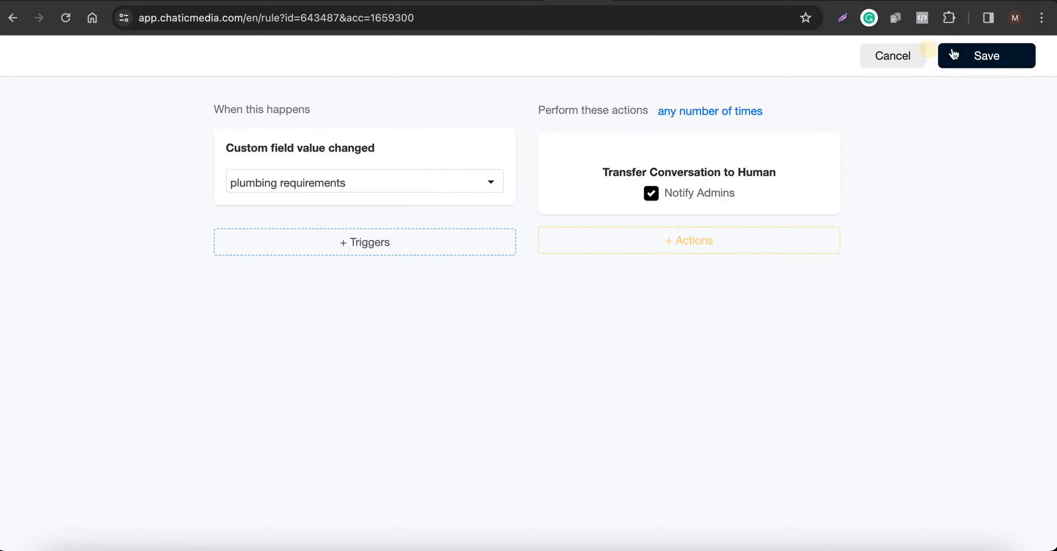
click(356, 196)
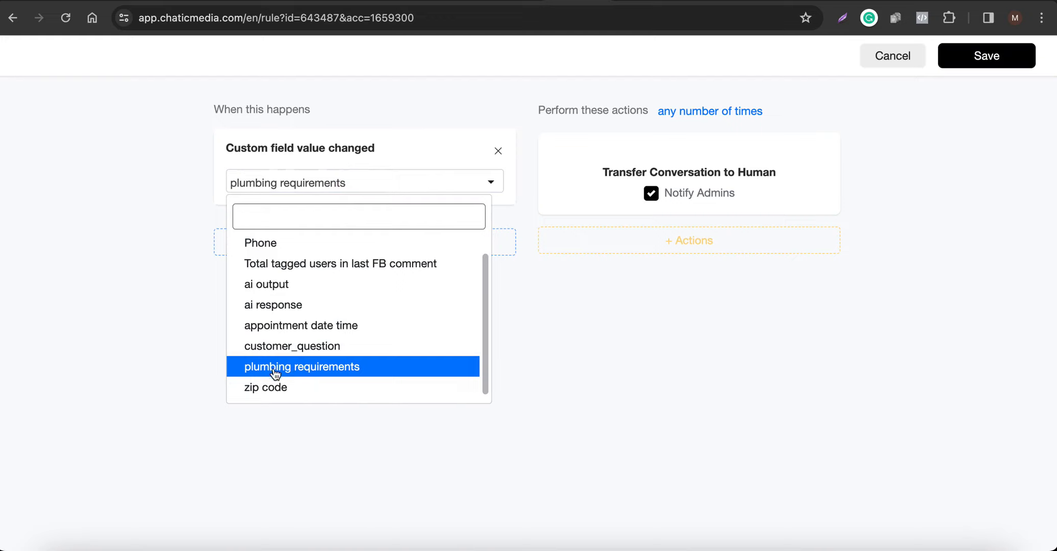
click(616, 349)
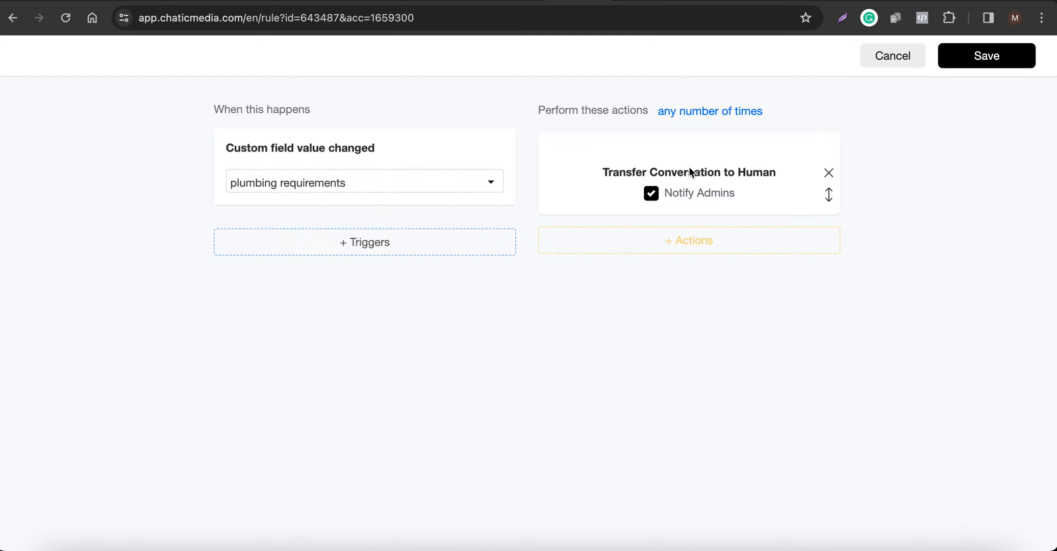
click(974, 56)
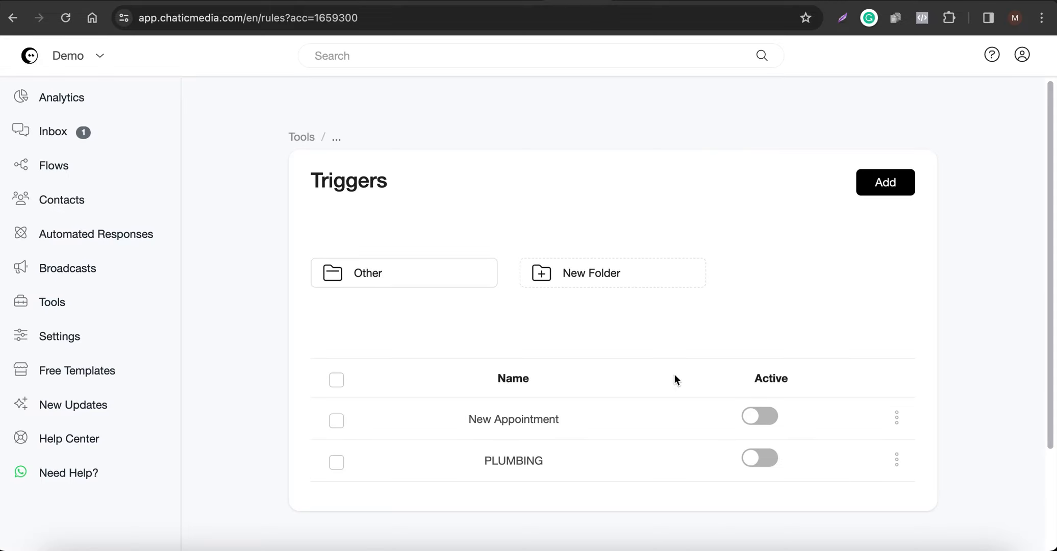
click(765, 461)
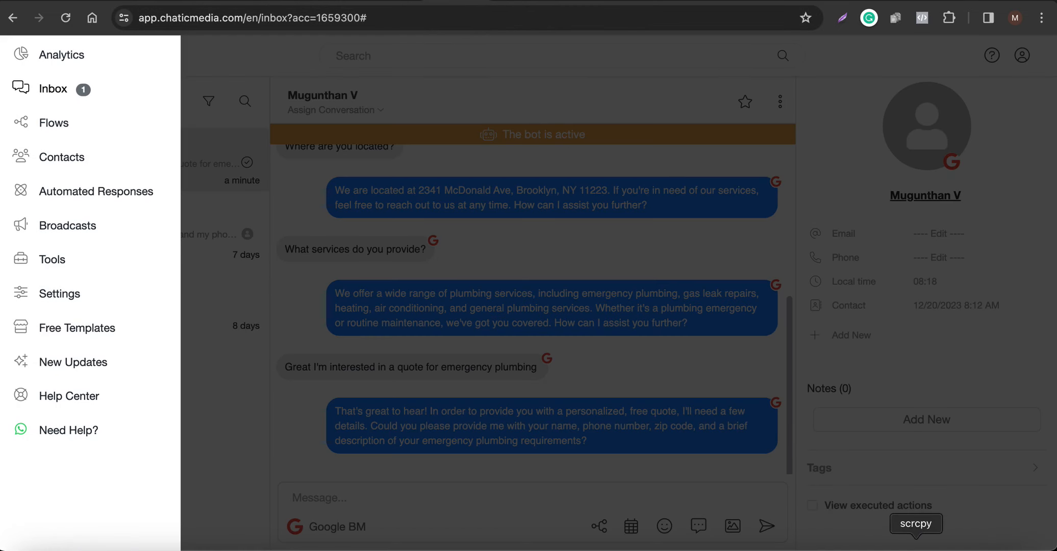
Send the customer's name to the bot from the centred scrcpy phone window.
click(915, 549)
click(480, 246)
click(920, 544)
drag(760, 21, 414, 21)
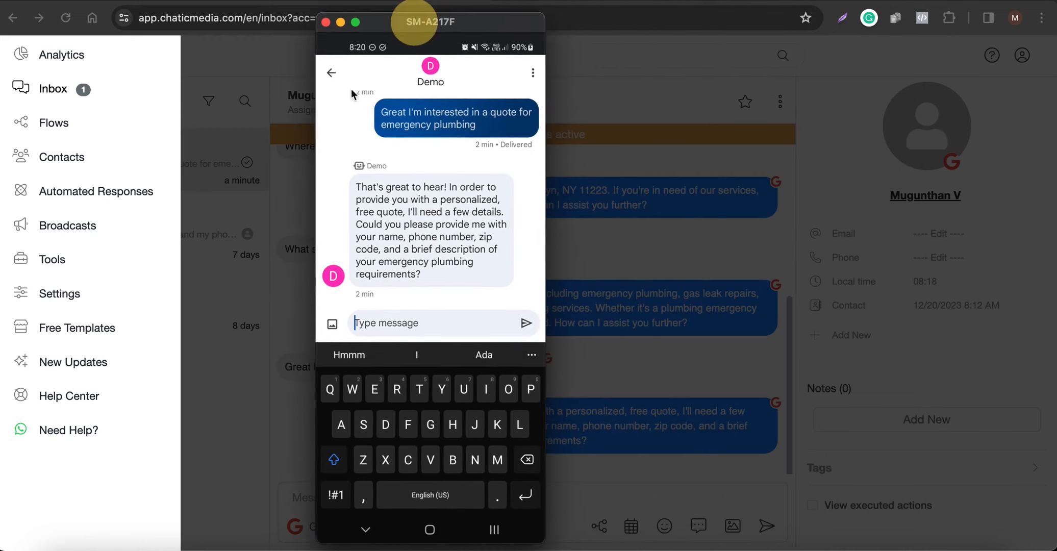
click(717, 173)
click(233, 338)
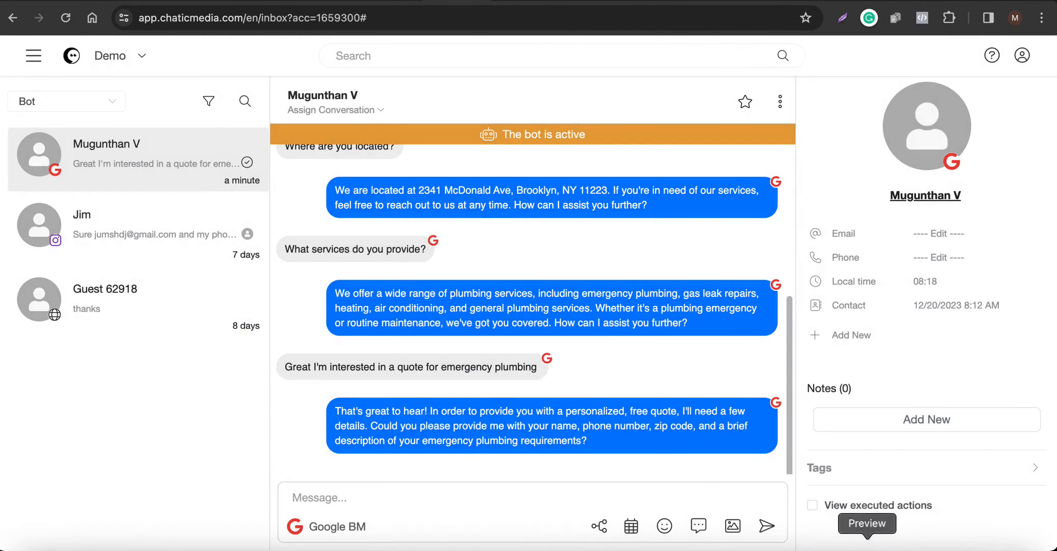
click(921, 547)
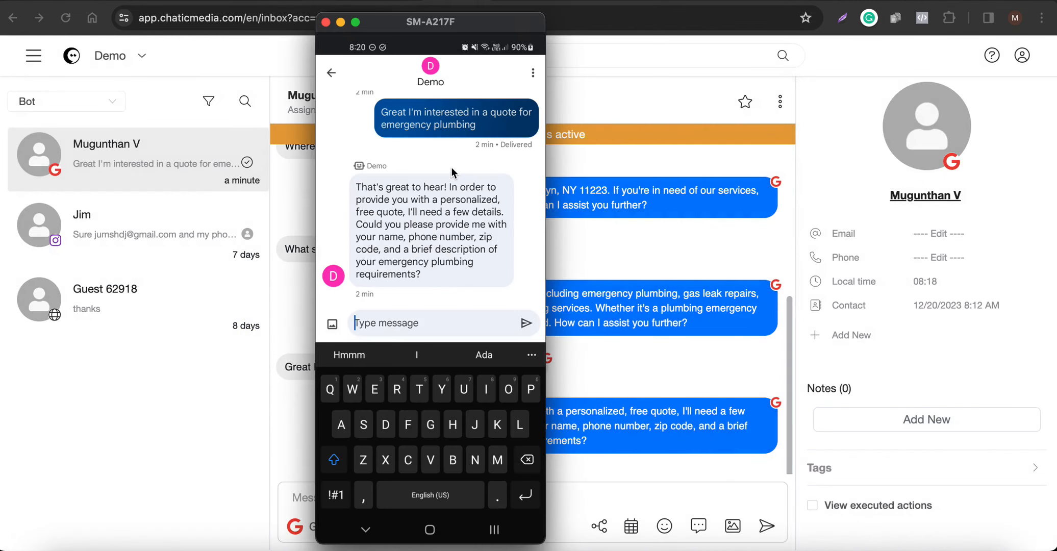
text(M)
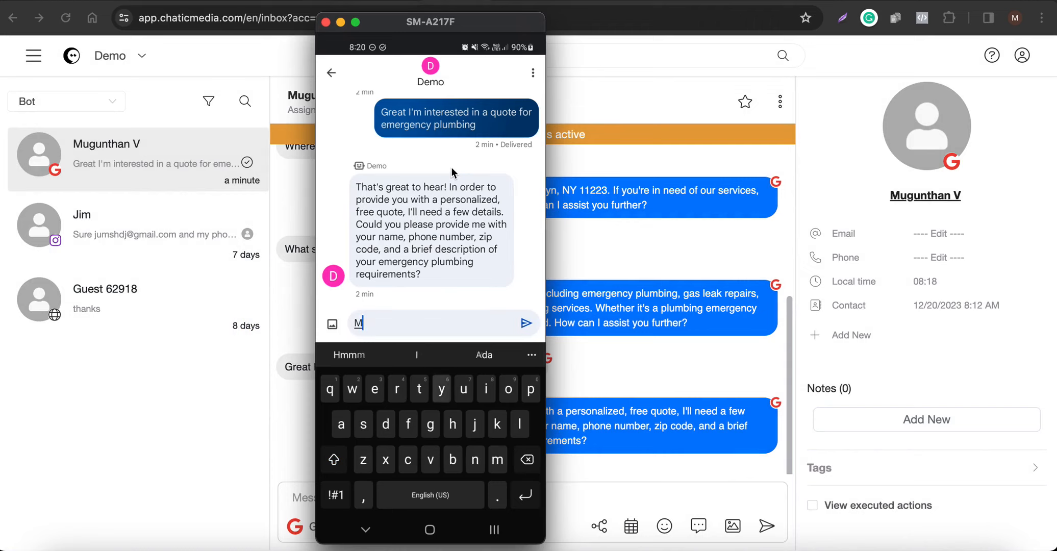
text(y name is John)
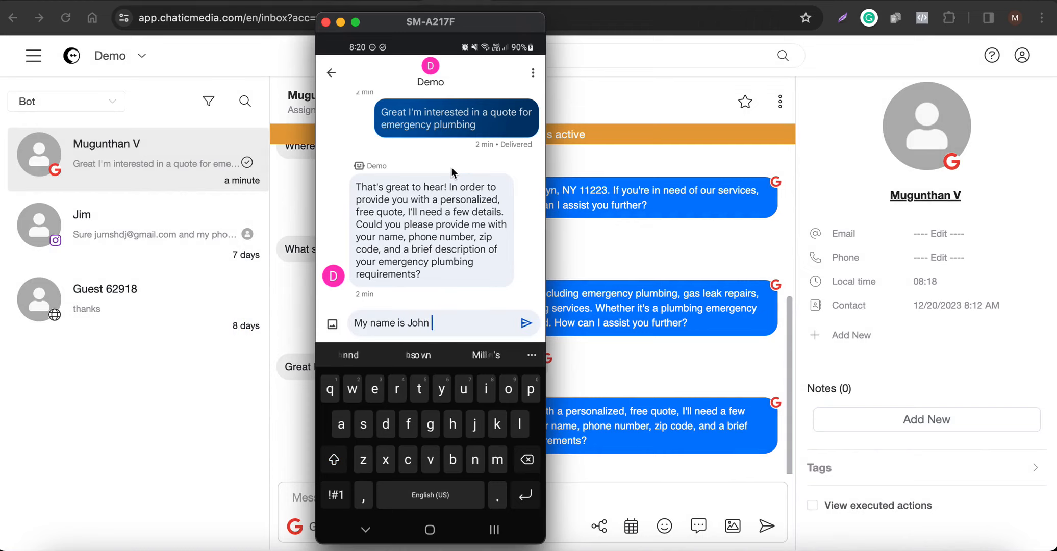
key(Return)
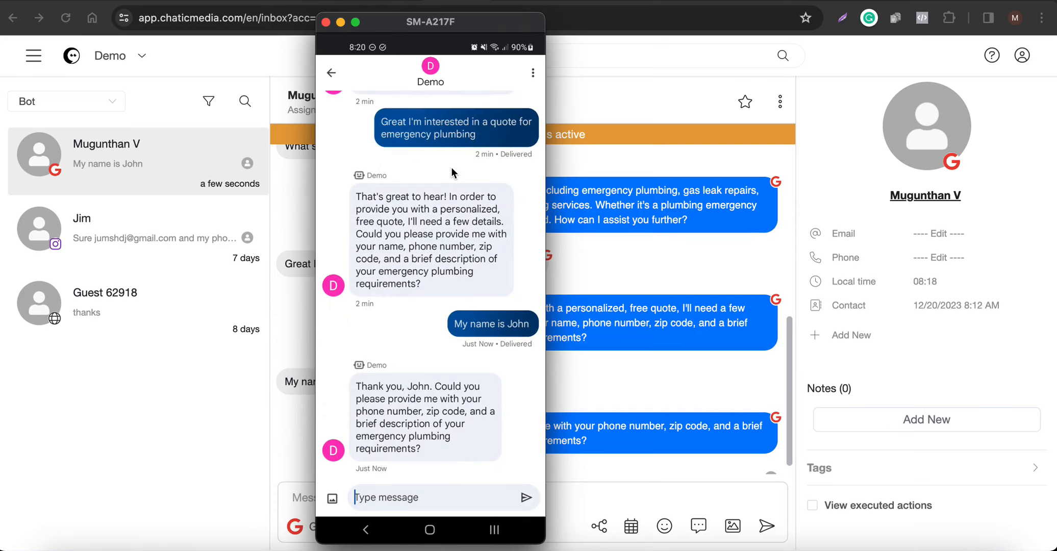
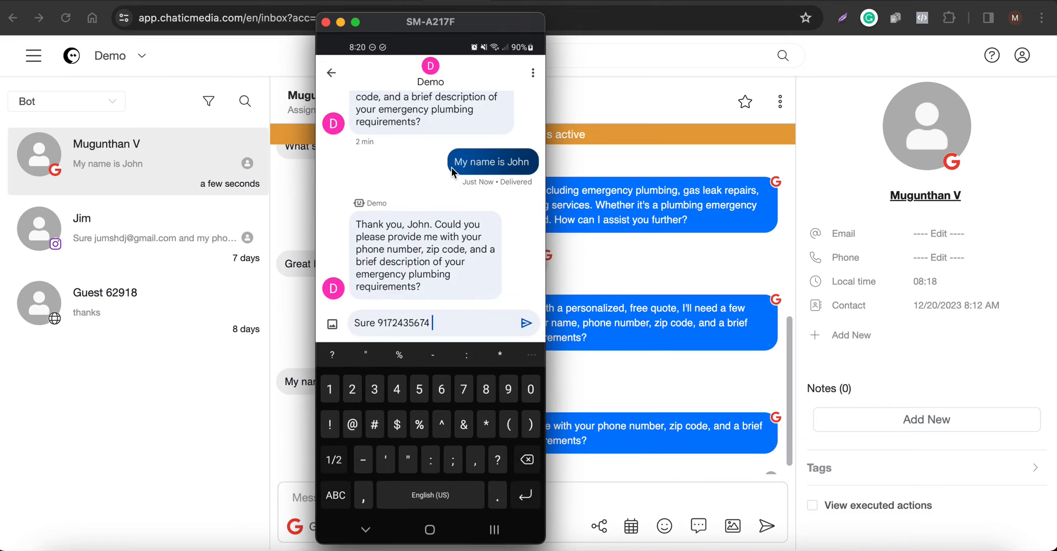
Reply with a phone number, zip code and 'one of my bathrooms tap is broken and water is flowing'.
key(BackSpace)
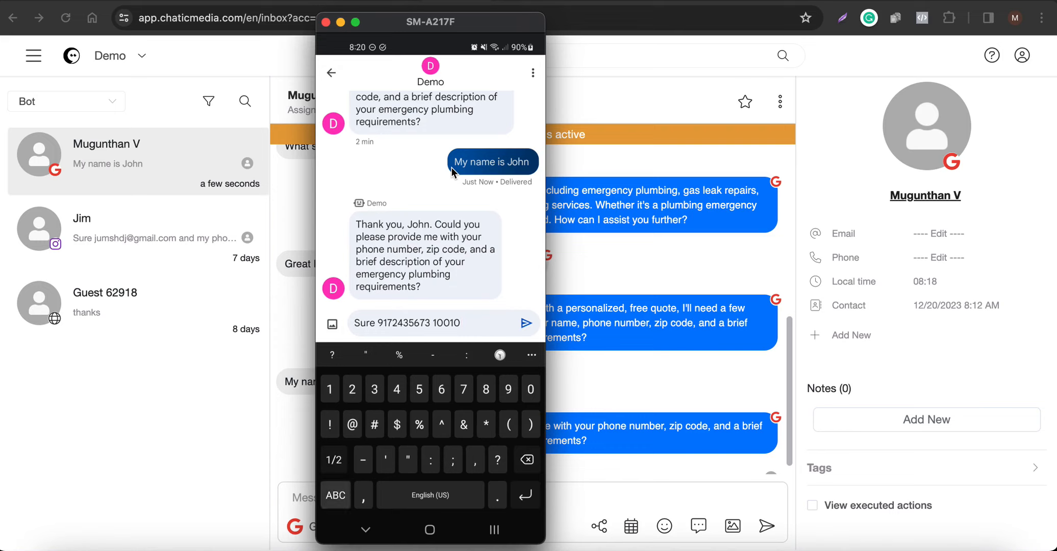
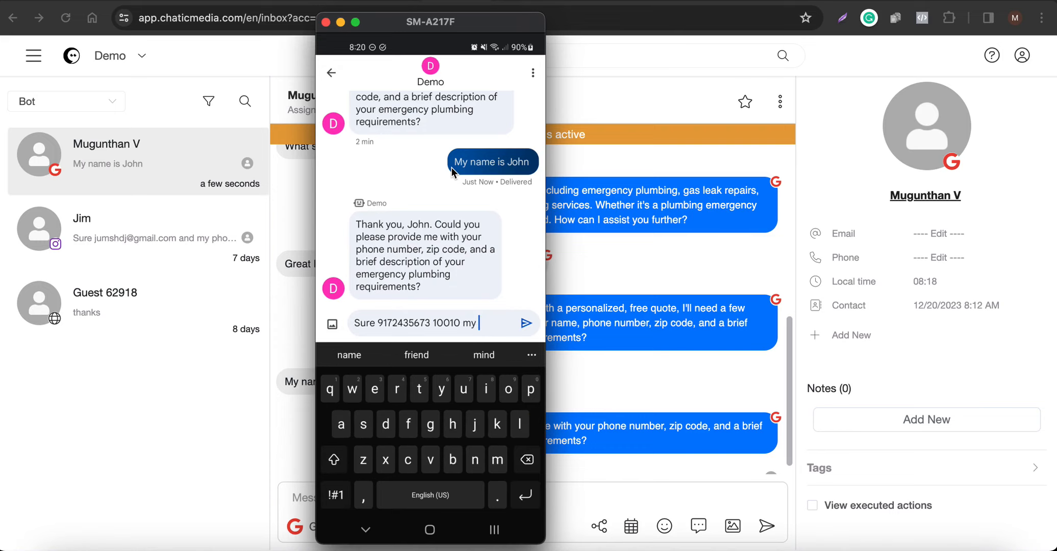
key(BackSpace)
key(BackSpace)
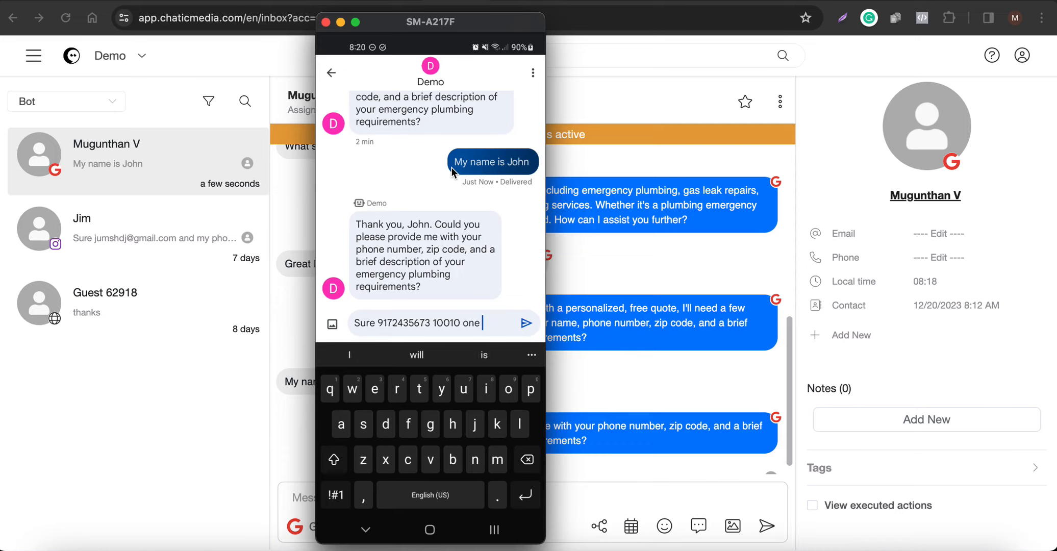
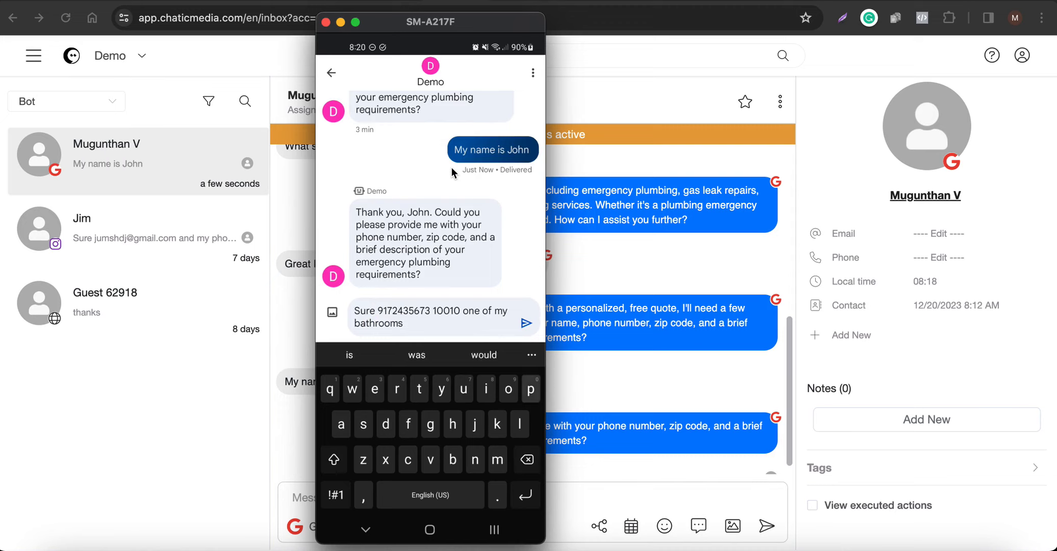
key(BackSpace)
key(BackSpace)
key(BackSpace)
key(BackSpace)
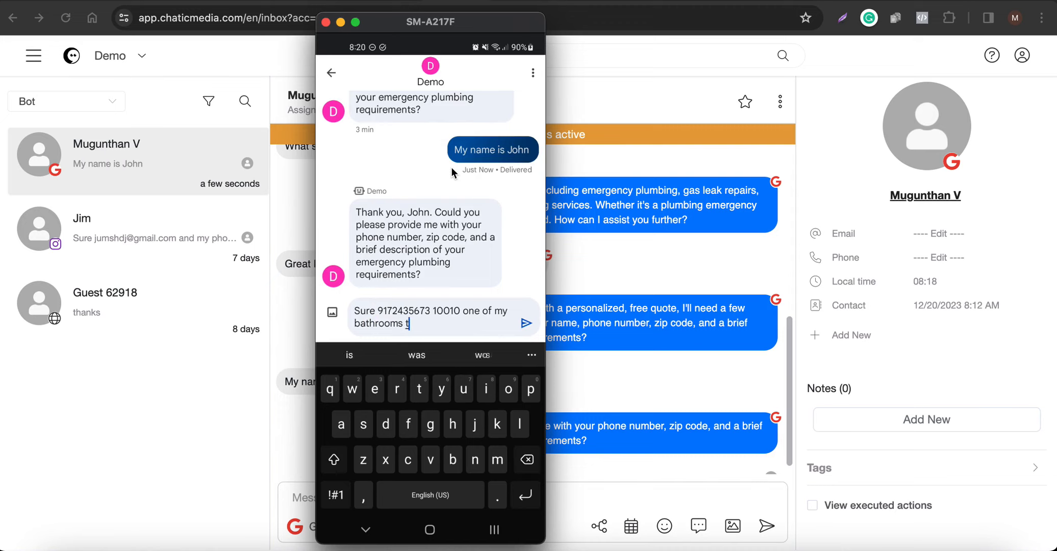
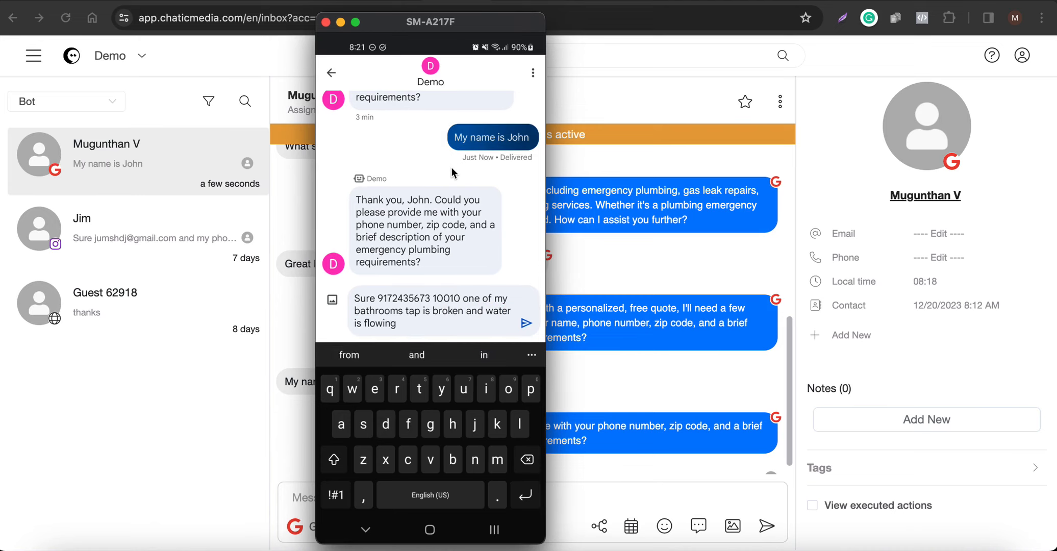
key(Return)
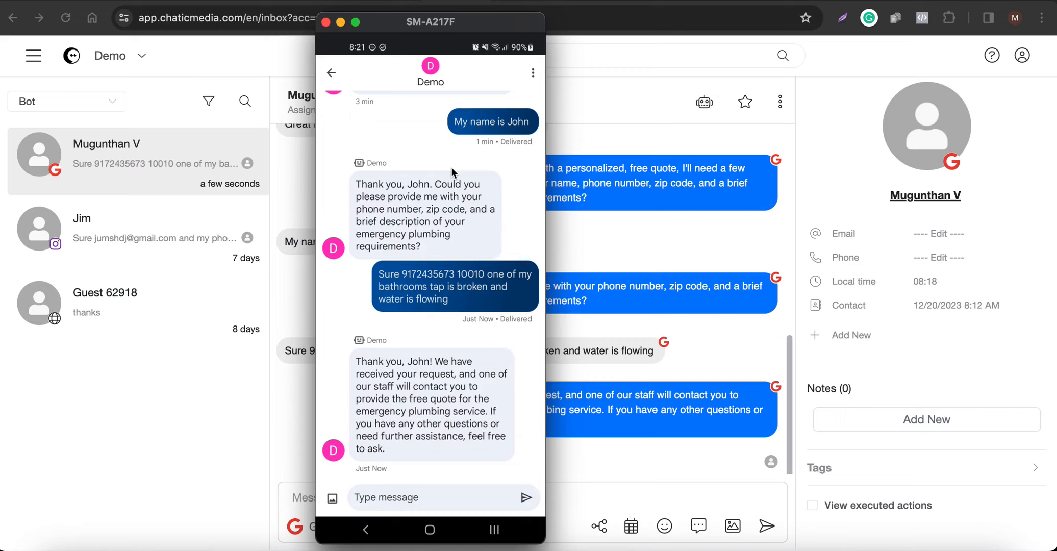
Return to the Chatic Media inbox showing the bot's free-quote follow-up confirmation.
click(618, 229)
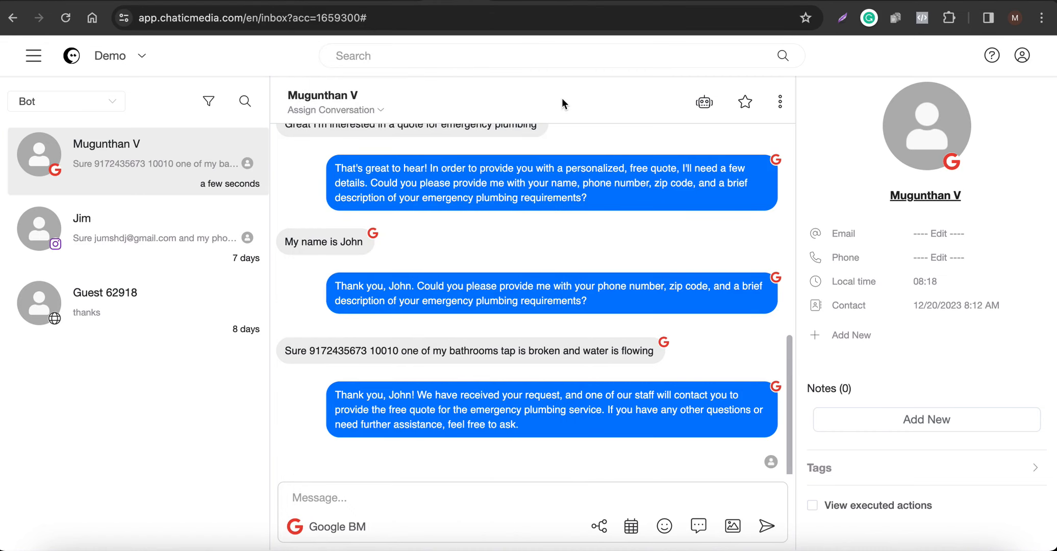